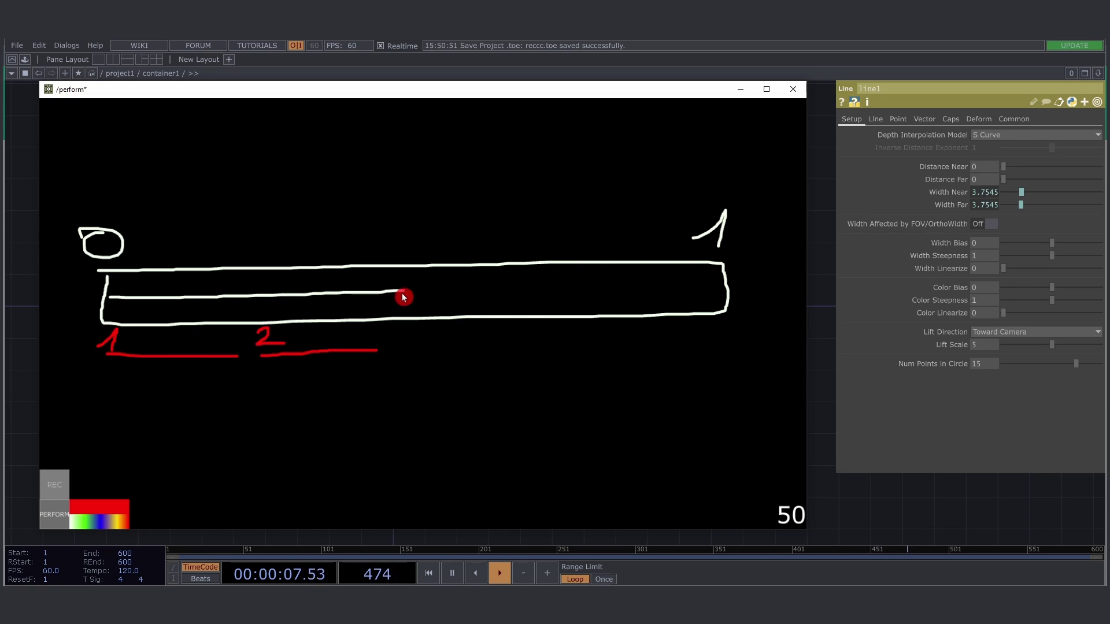
# Draw a horizontal stroke through the sketched timeline bar towards its 1 end
pyautogui.moveTo(404, 297); pyautogui.dragTo(604, 284)
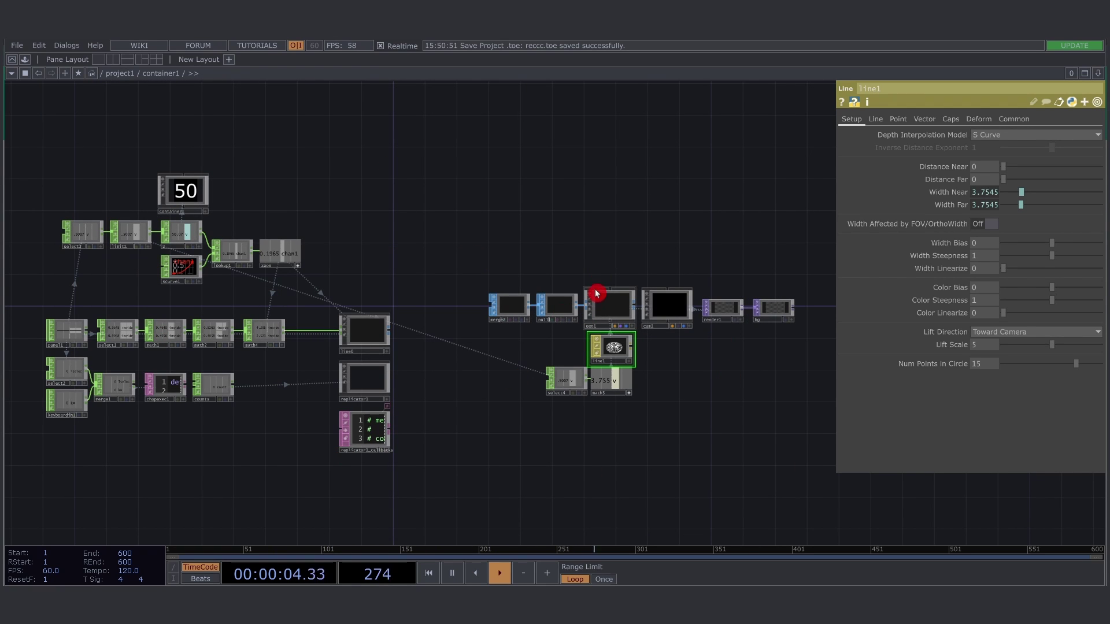
# Add a Slider component in the empty area below keyboardin1 and check it in the container's panel viewer
pyautogui.moveTo(462, 231); pyautogui.dragTo(507, 201, button='middle')
pyautogui.moveTo(507, 202); pyautogui.dragTo(574, 142)
pyautogui.moveTo(387, 377); pyautogui.dragTo(369, 321)
pyautogui.moveTo(95, 368); pyautogui.dragTo(164, 345, button='middle')
pyautogui.press('Tab')
pyautogui.click(19, 198)
pyautogui.write('sli')
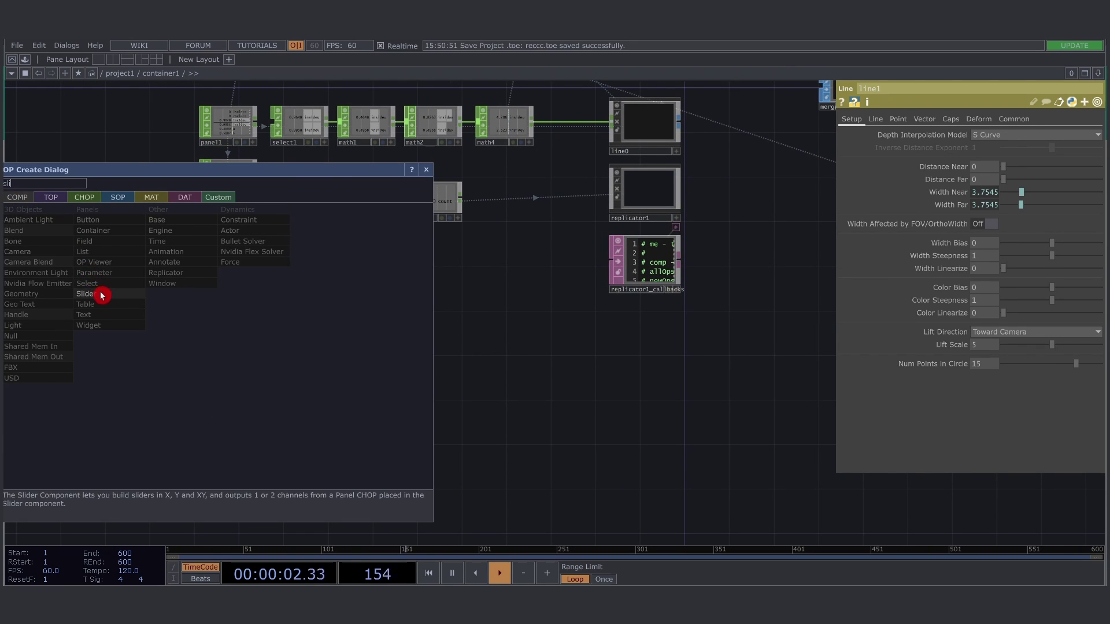
pyautogui.click(101, 296)
pyautogui.click(218, 304)
pyautogui.scroll(5, 219, 302)
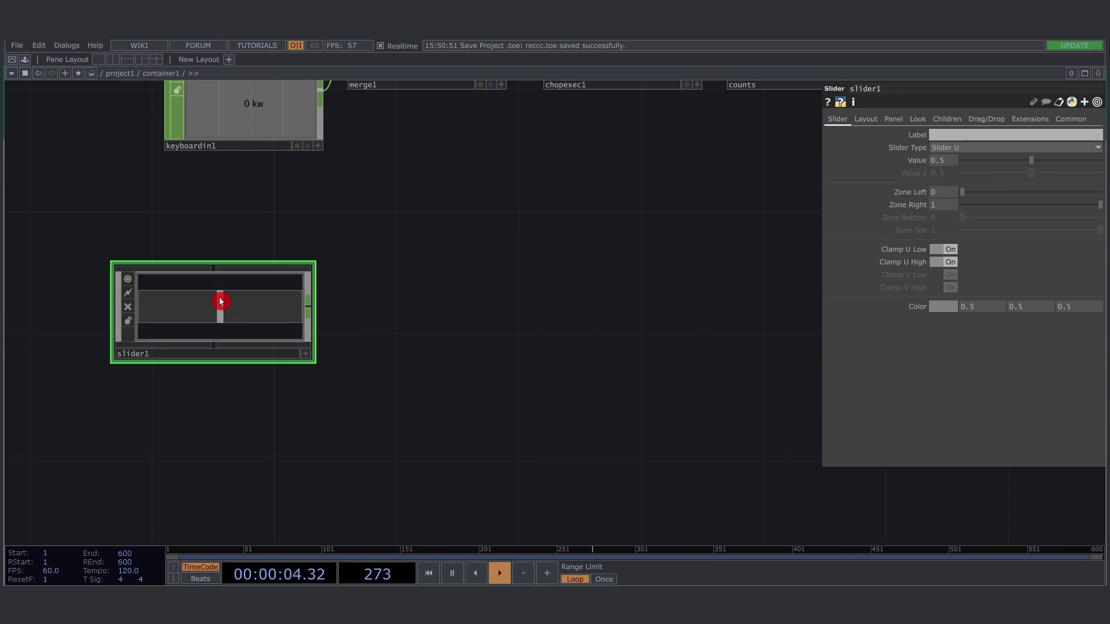
pyautogui.moveTo(423, 317); pyautogui.dragTo(416, 316)
pyautogui.hotkey('alt', 'Tab')
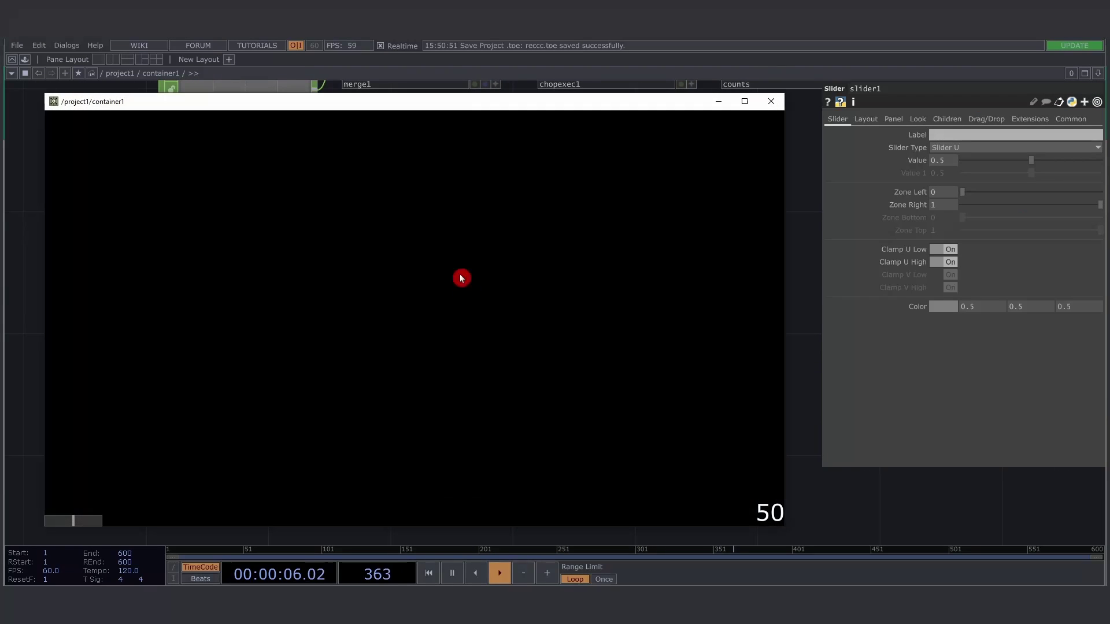
pyautogui.click(772, 105)
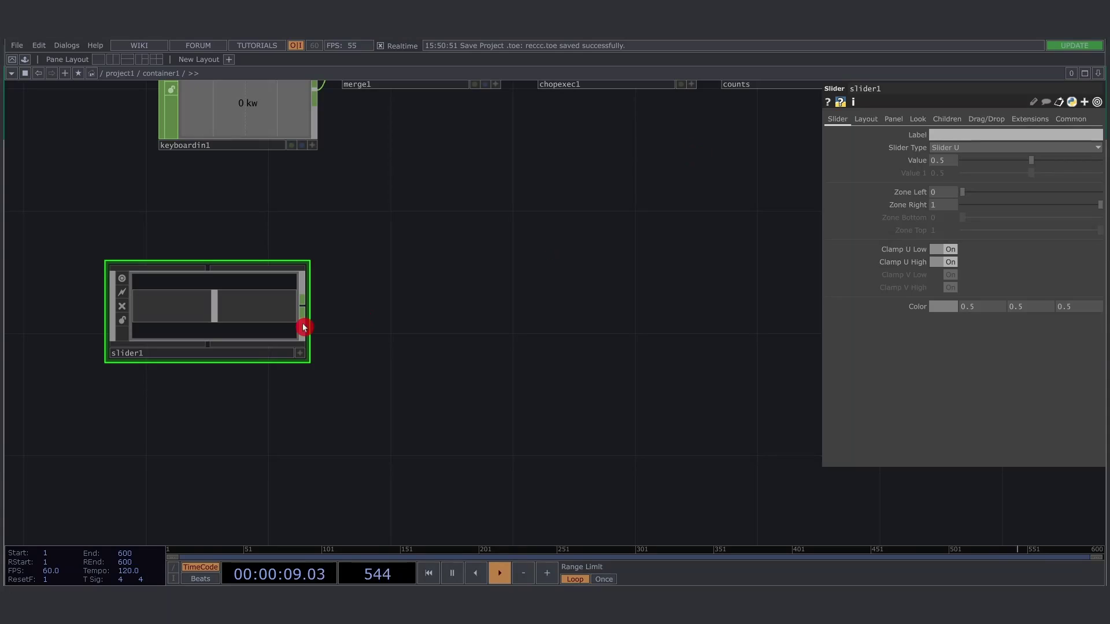
# Set the slider's horizontal mode to Fill and its height to 25, and preview the container panel
pyautogui.click(867, 120)
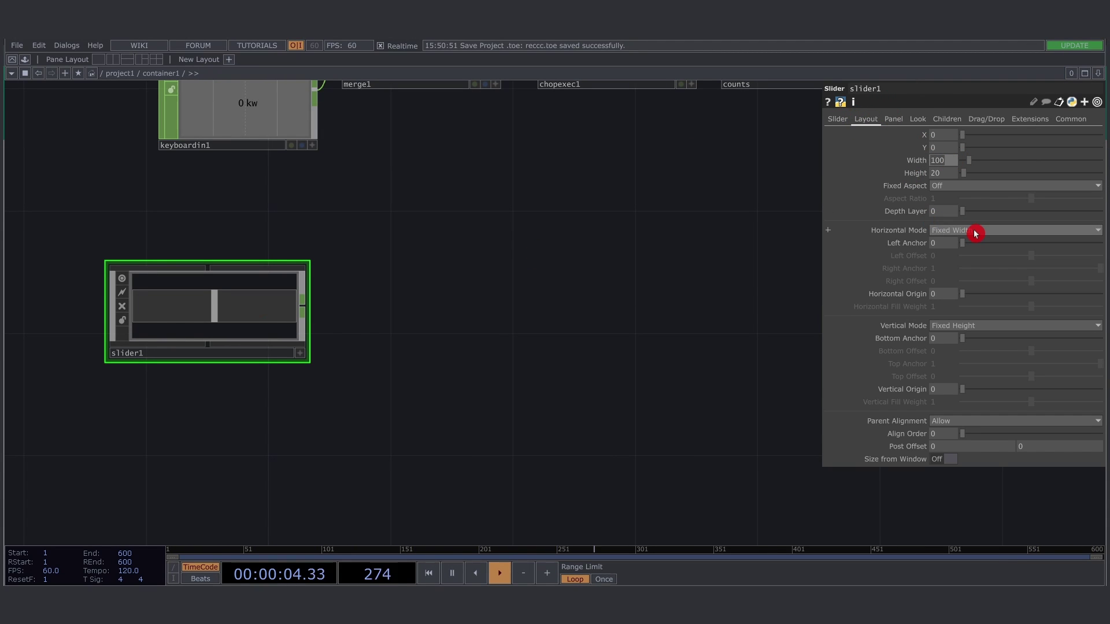
pyautogui.click(975, 233)
pyautogui.click(957, 253)
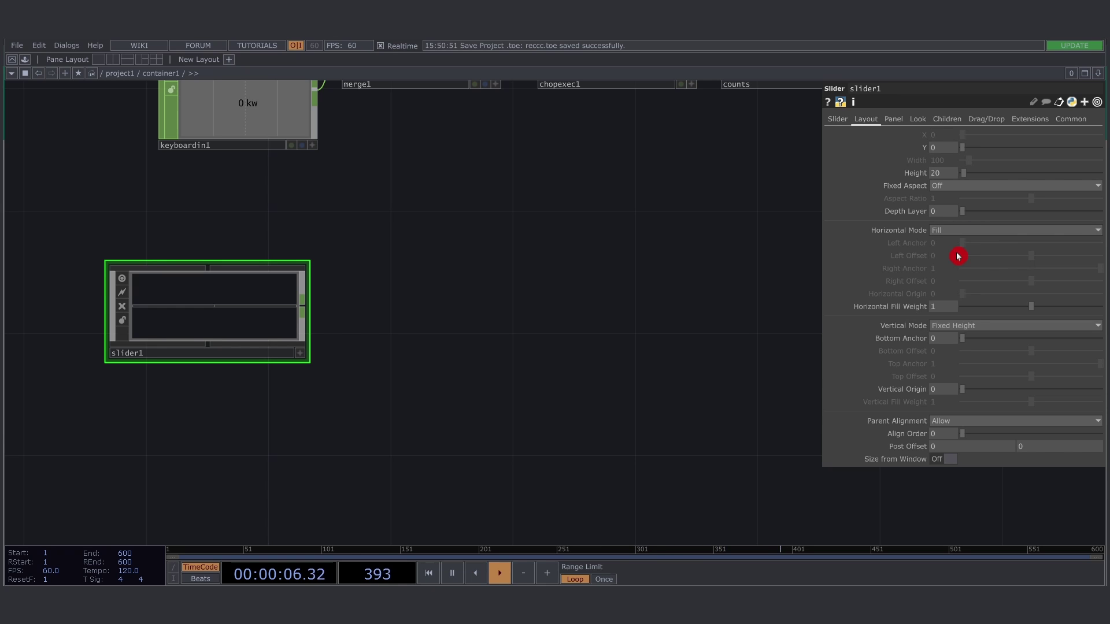
pyautogui.moveTo(223, 311); pyautogui.dragTo(717, 347, button='middle')
pyautogui.click(952, 176)
pyautogui.write('25')
pyautogui.press('Return')
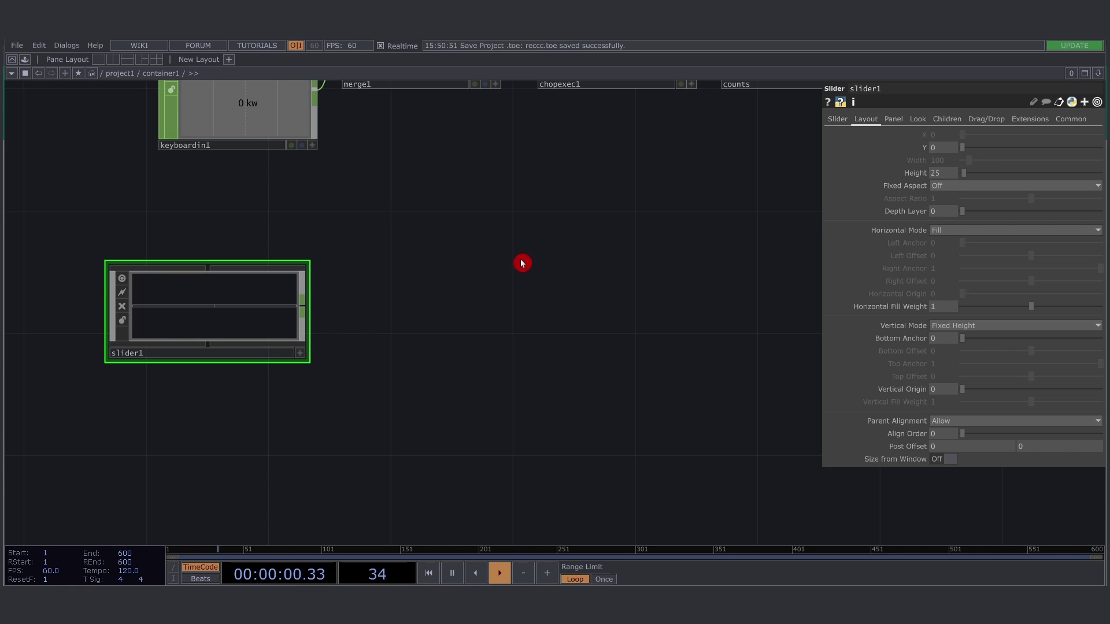
pyautogui.hotkey('alt', 'Tab')
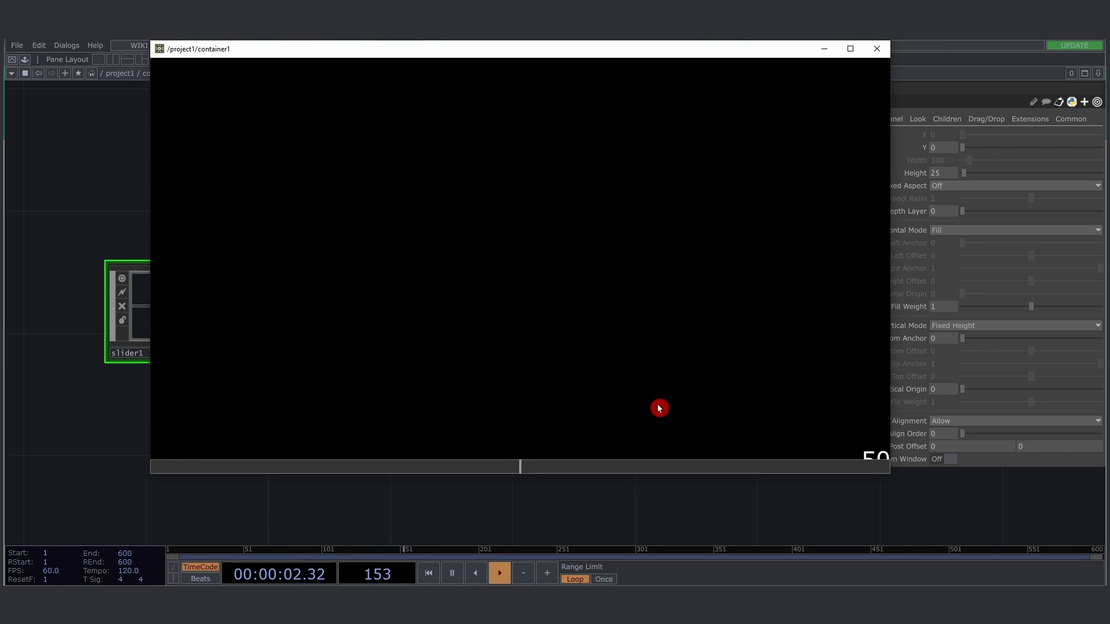
pyautogui.press('Escape')
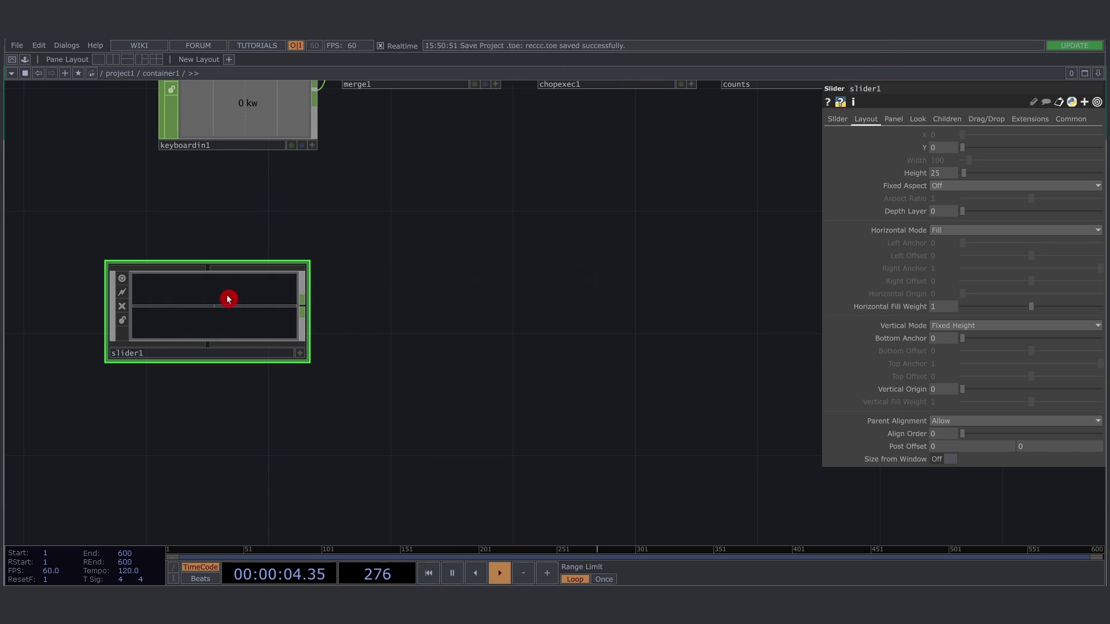
pyautogui.press('F1')
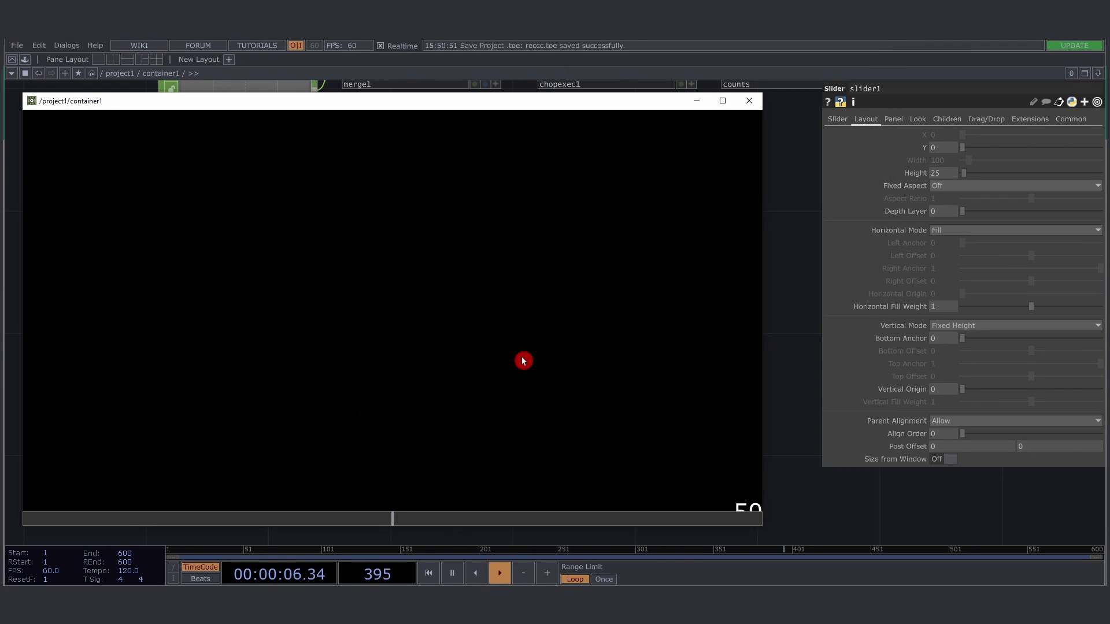
pyautogui.click(749, 101)
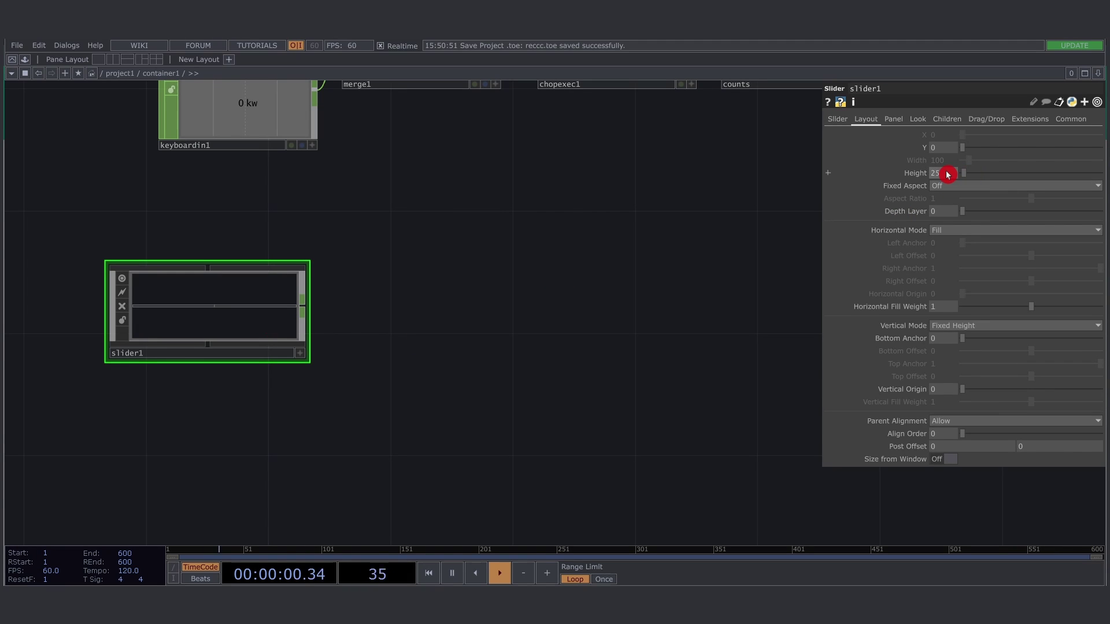
# Set the slider's vertical post offset to 720-25 and test the slider in the container panel viewer
pyautogui.click(1035, 452)
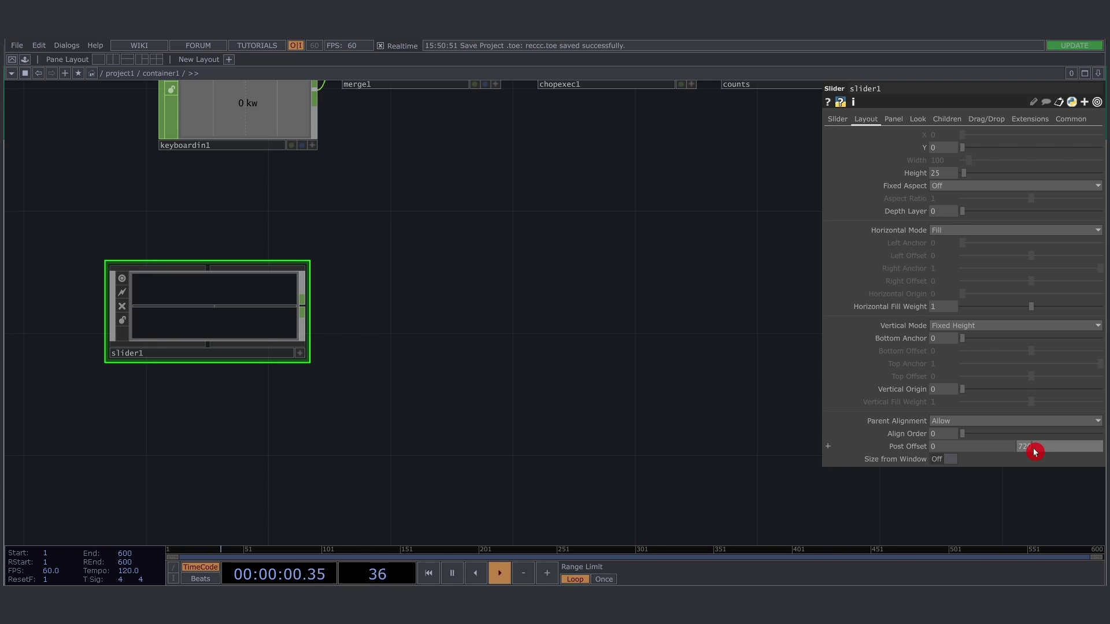
pyautogui.write('720-25')
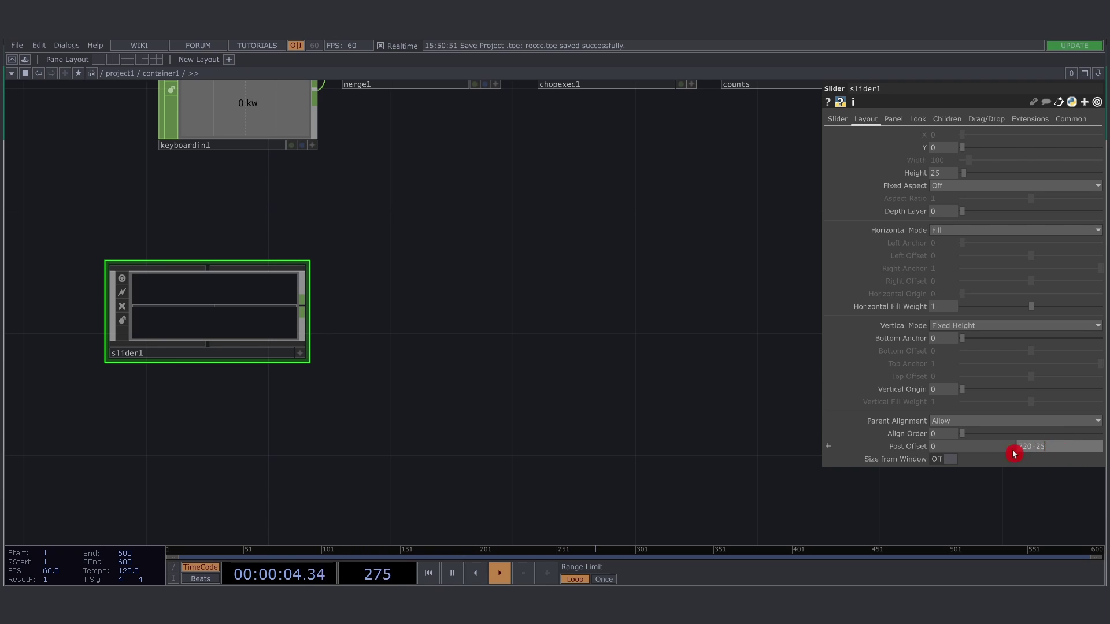
pyautogui.press('Return')
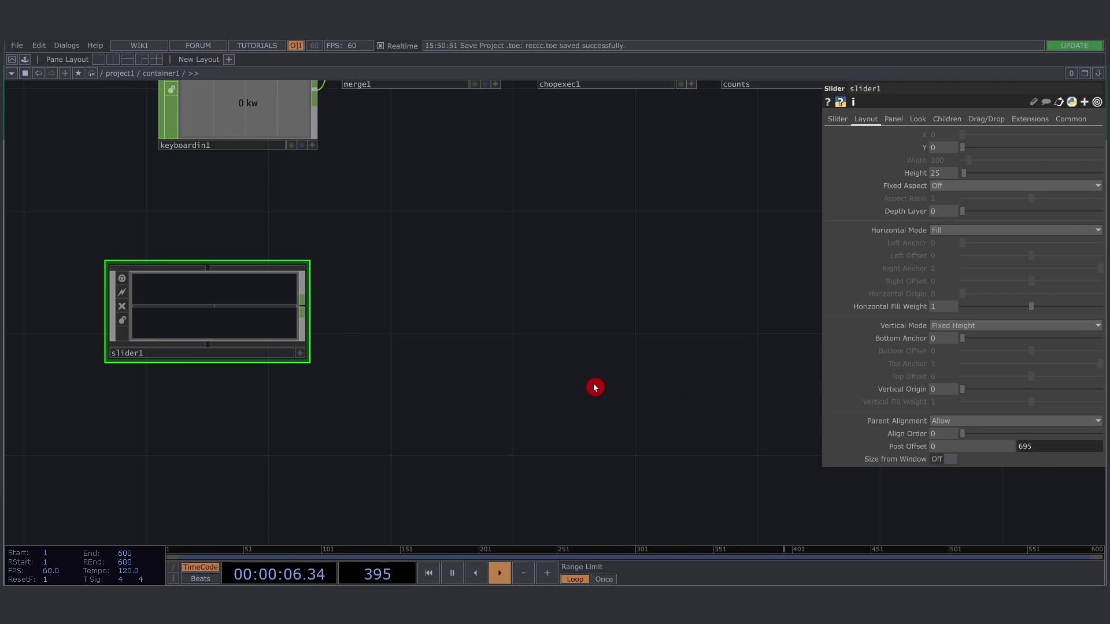
pyautogui.hotkey('alt', 'Tab')
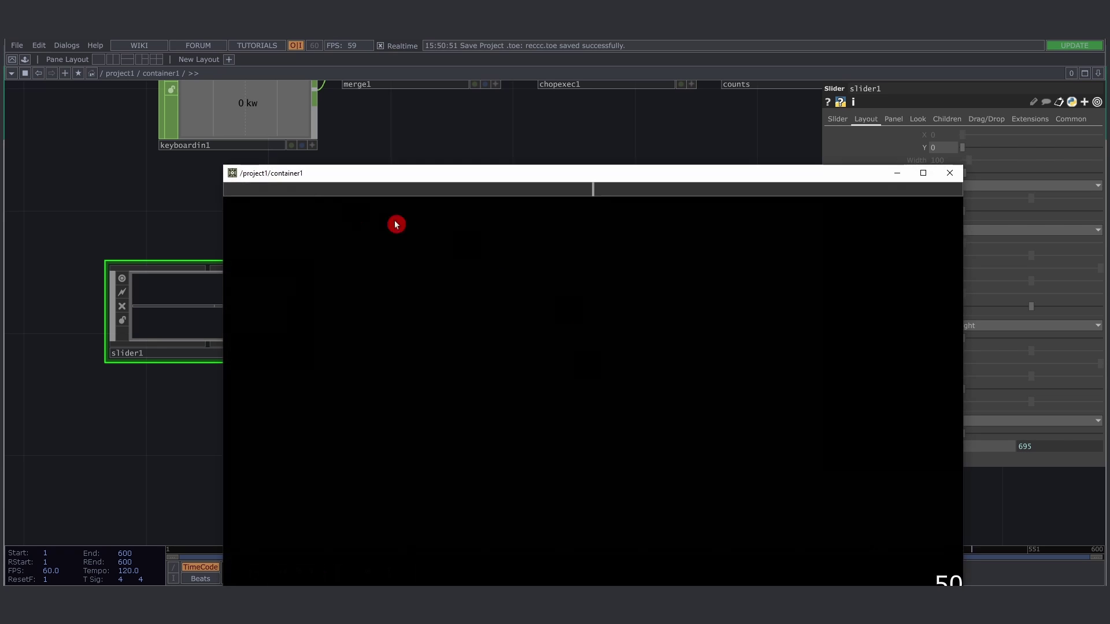
pyautogui.moveTo(709, 211); pyautogui.dragTo(788, 189)
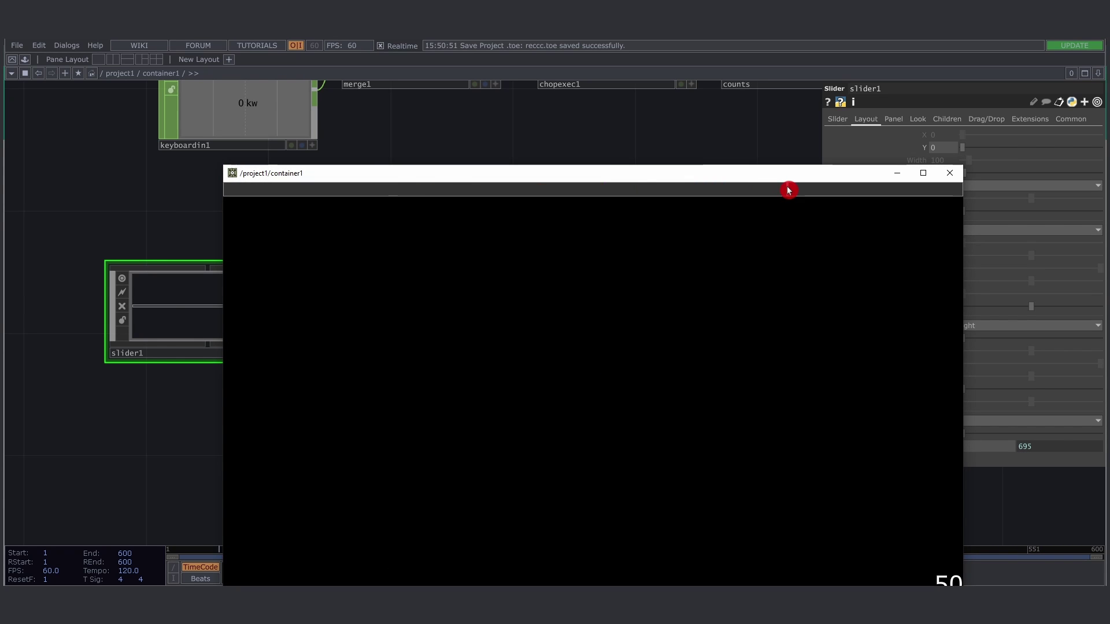
pyautogui.moveTo(712, 177); pyautogui.dragTo(664, 125)
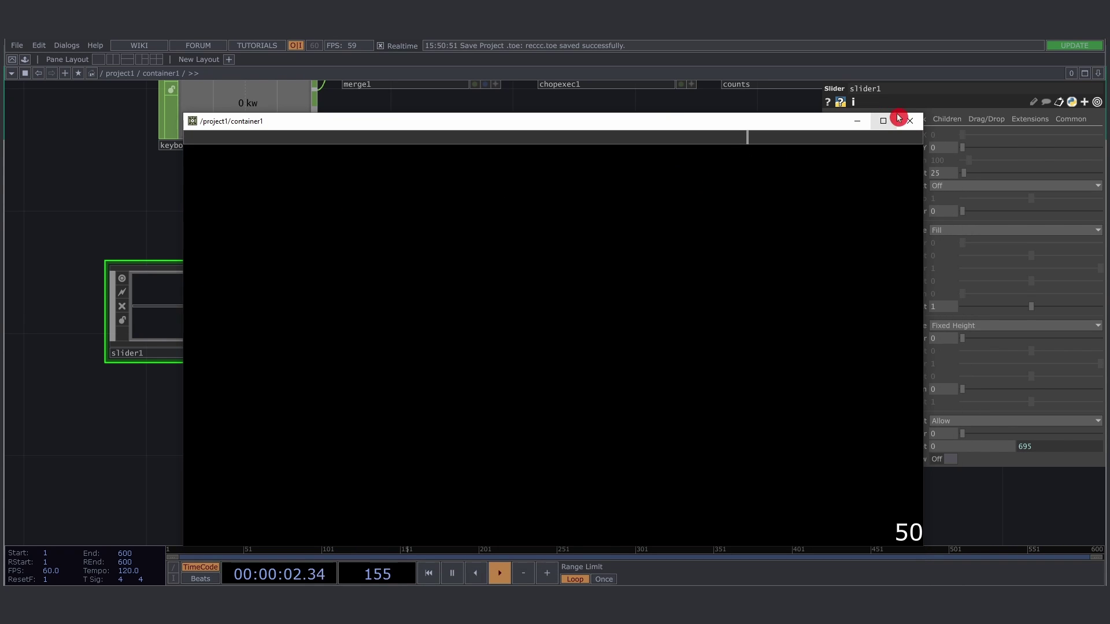
pyautogui.click(914, 126)
# Append a Null CHOP to the slider's output
pyautogui.moveTo(501, 313); pyautogui.dragTo(466, 314)
pyautogui.rightClick(268, 311)
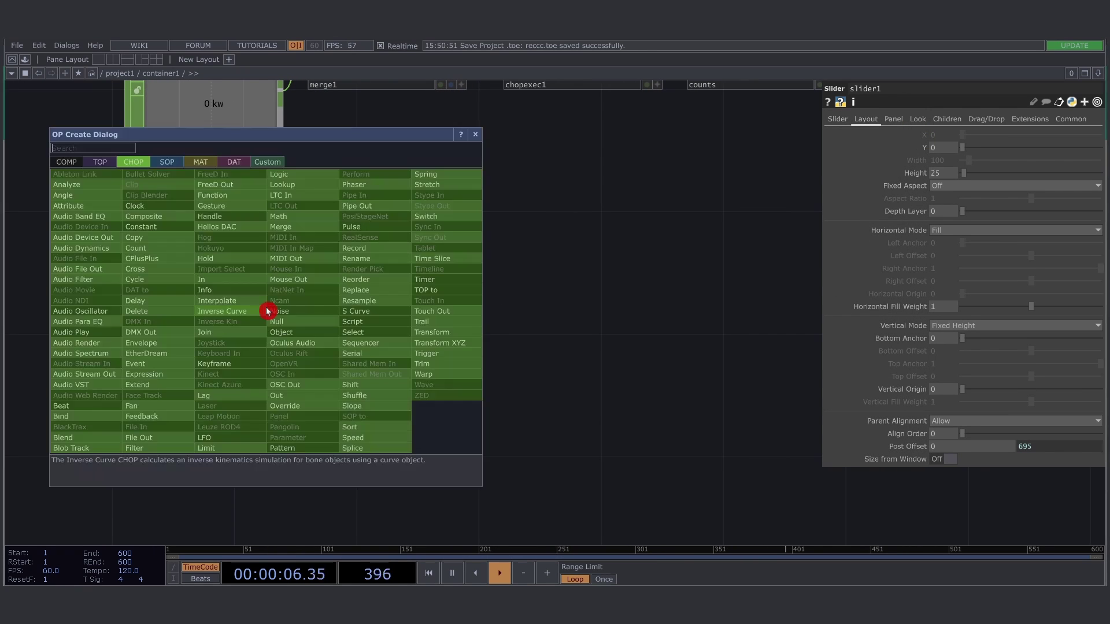
pyautogui.click(268, 313)
pyautogui.click(399, 302)
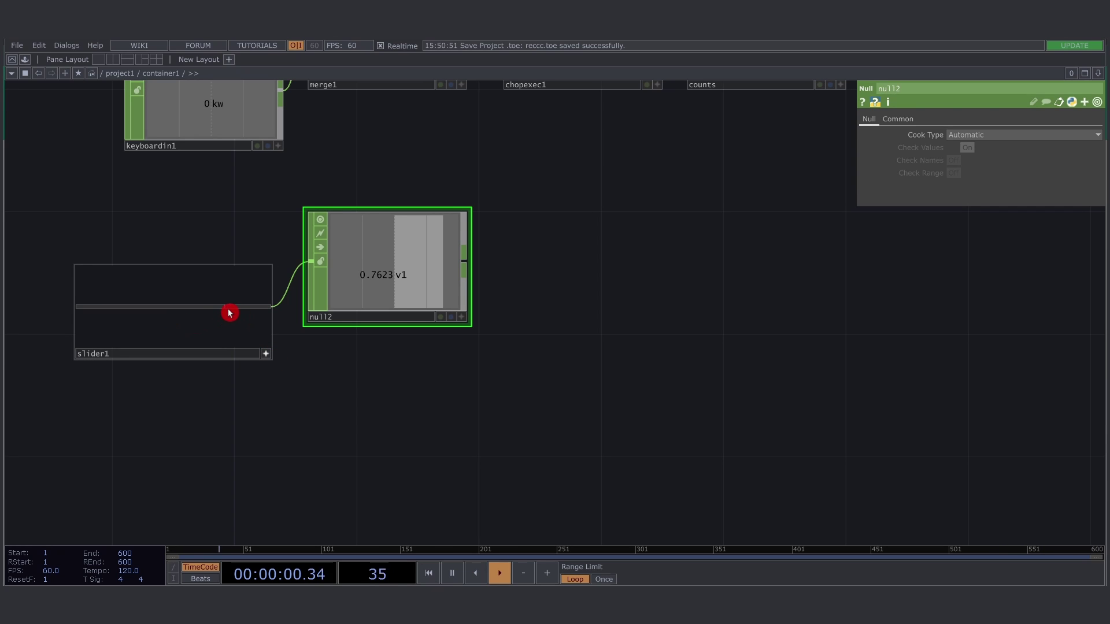
# Move the slider to its maximum value of 1 in its node viewer and reposition the slider and Null nodes
pyautogui.moveTo(212, 310); pyautogui.dragTo(275, 310)
pyautogui.click(267, 354)
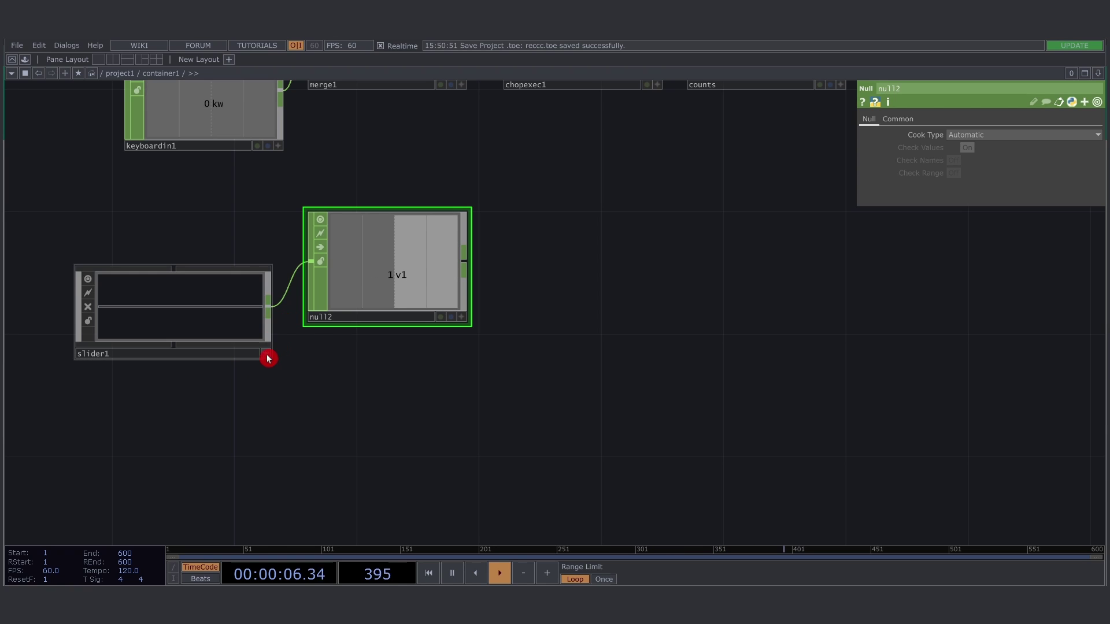
pyautogui.moveTo(196, 305); pyautogui.dragTo(192, 269)
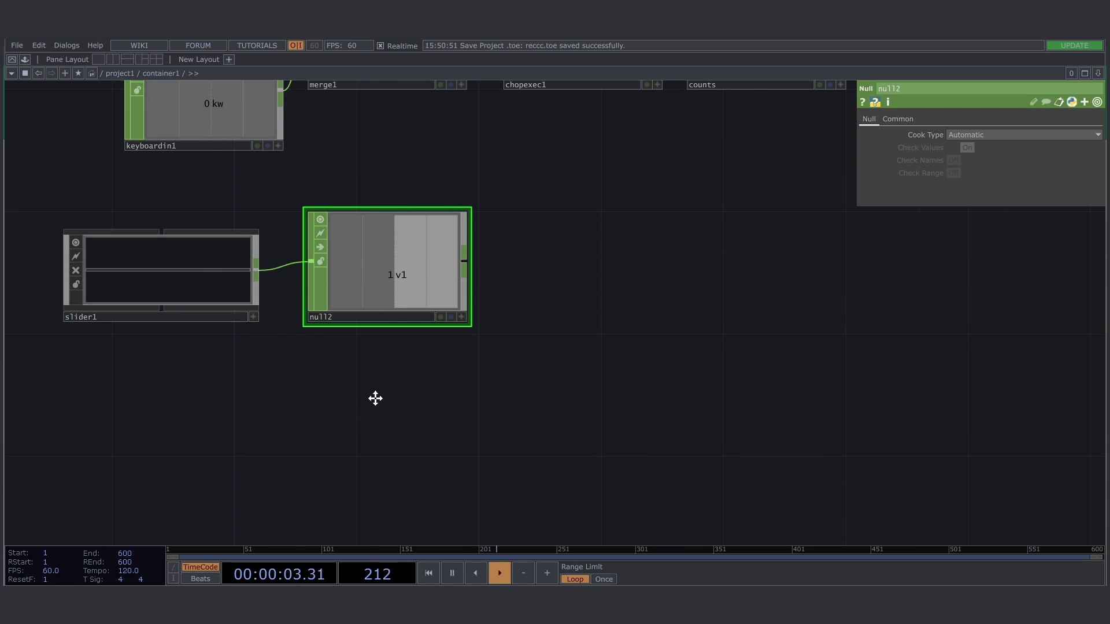
pyautogui.moveTo(374, 397); pyautogui.dragTo(382, 282)
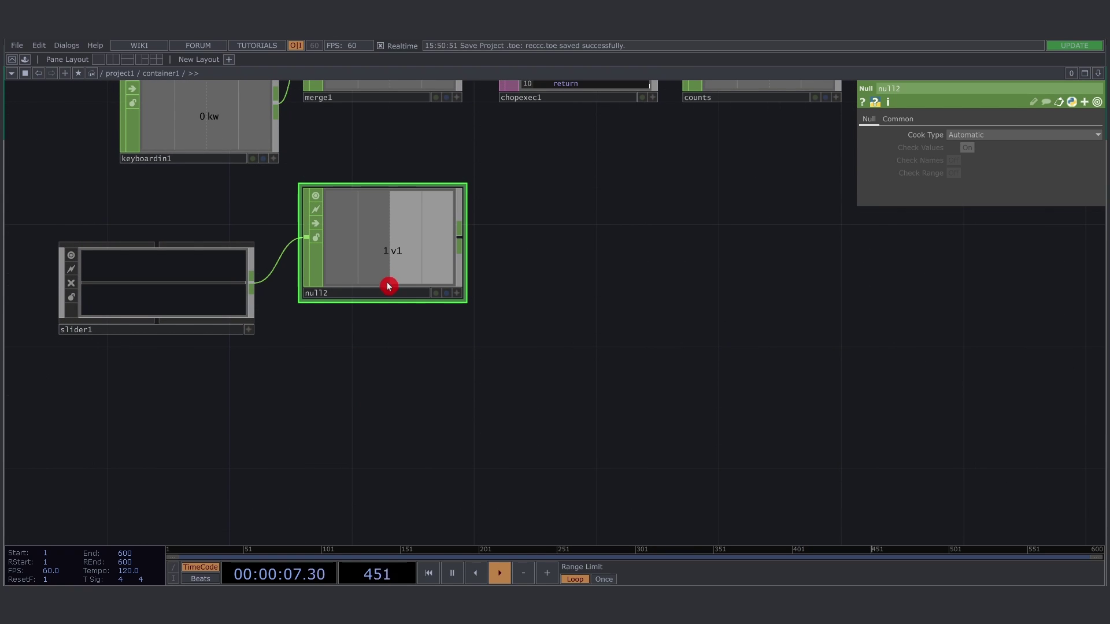
# Add a Math CHOP below null2 and connect the slider's output to its input
pyautogui.press('Tab')
pyautogui.write('math')
pyautogui.press('Return')
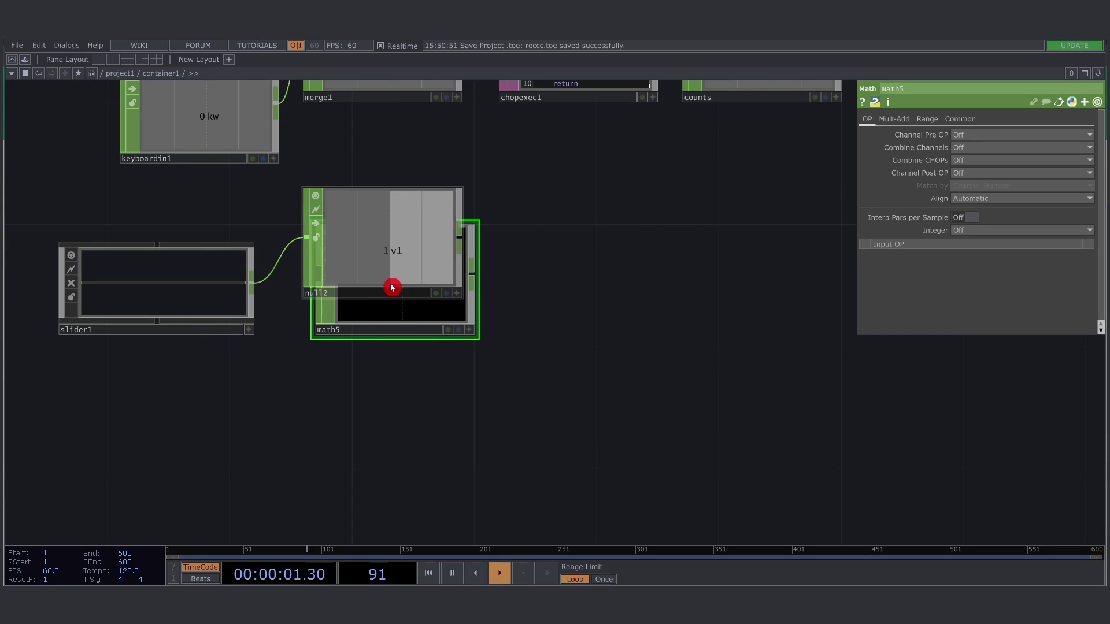
pyautogui.click(383, 377)
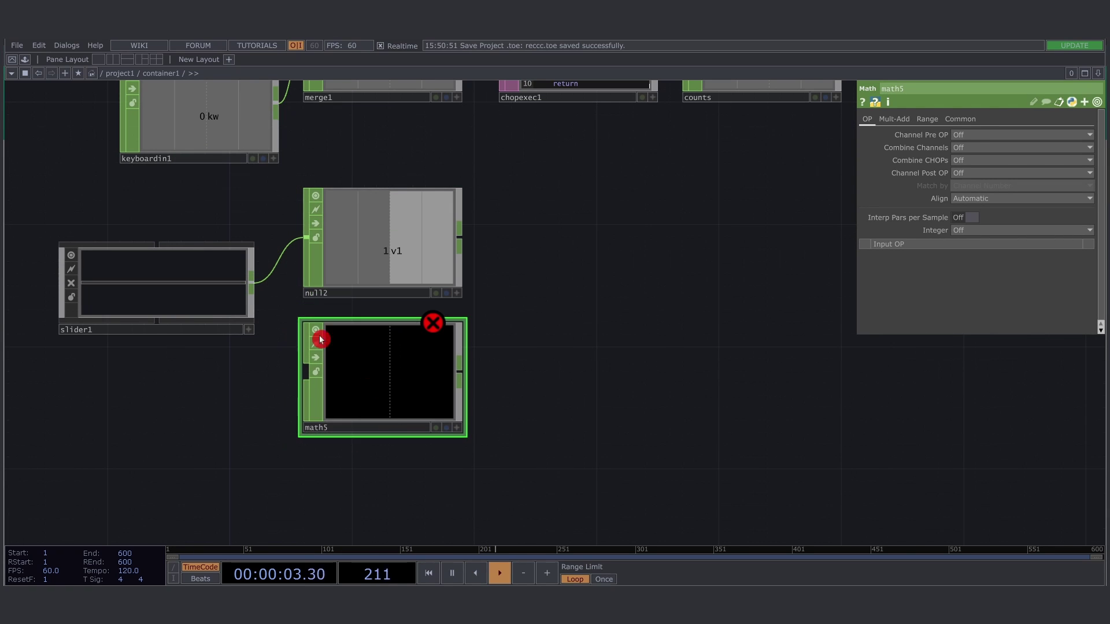
pyautogui.moveTo(255, 289); pyautogui.dragTo(299, 369)
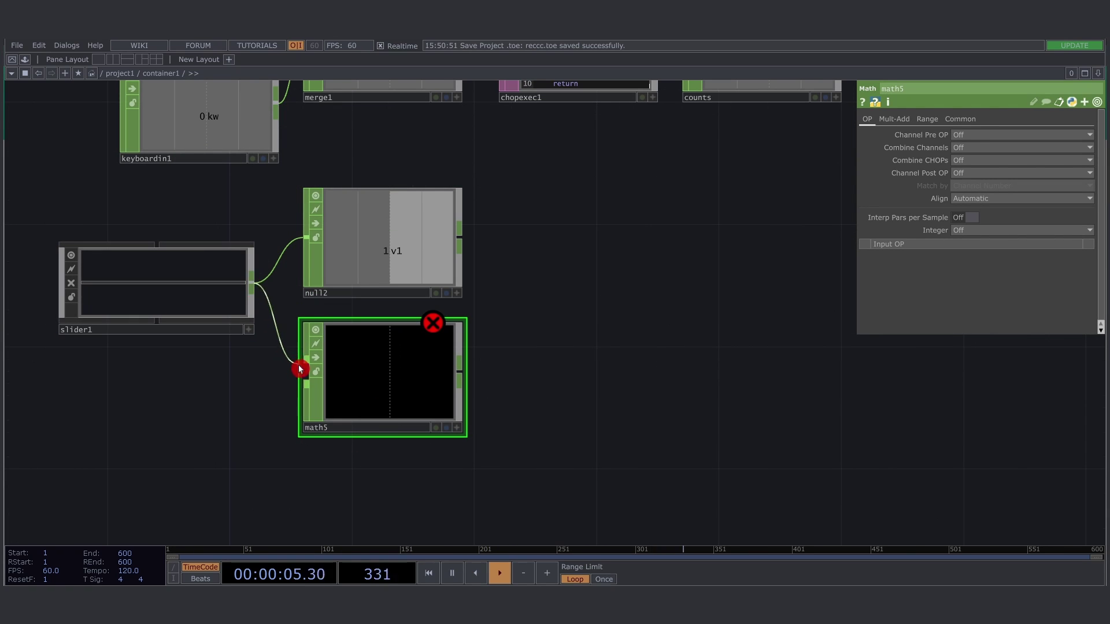
# Reference the counts node's count channel, op('counts')['count'], in both To Range values of the new Math CHOP
pyautogui.click(927, 118)
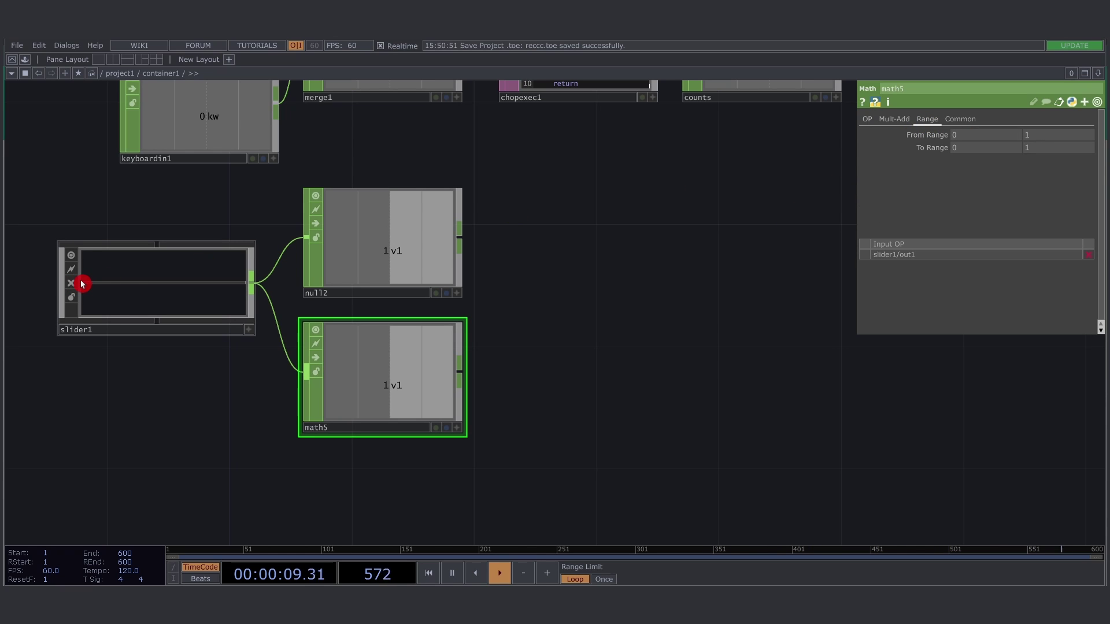
pyautogui.scroll(-5, 480, 305)
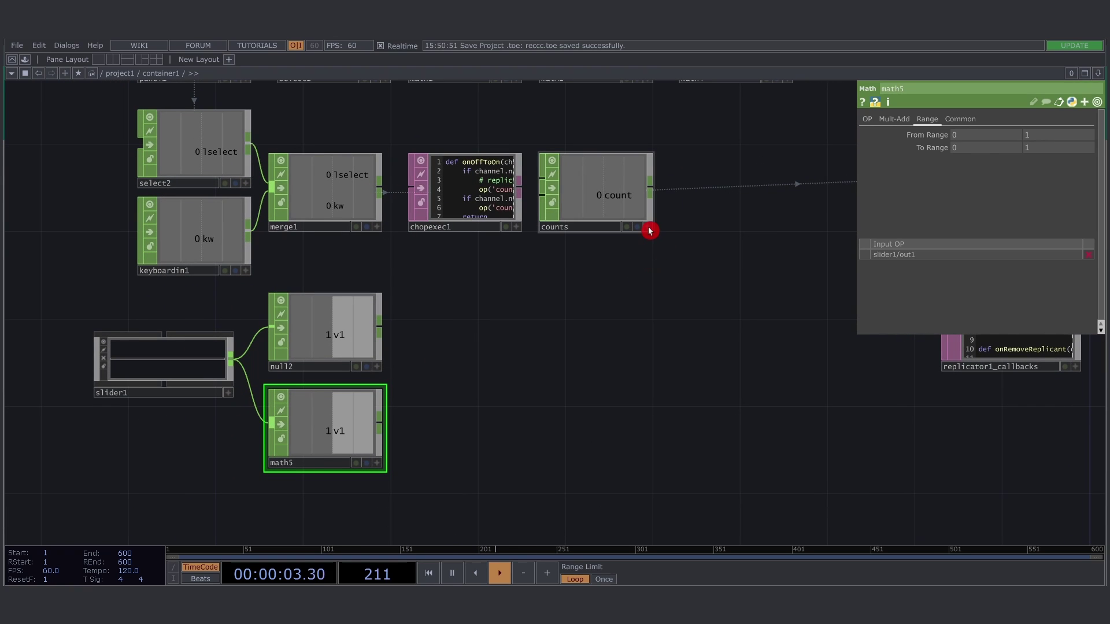
pyautogui.click(648, 229)
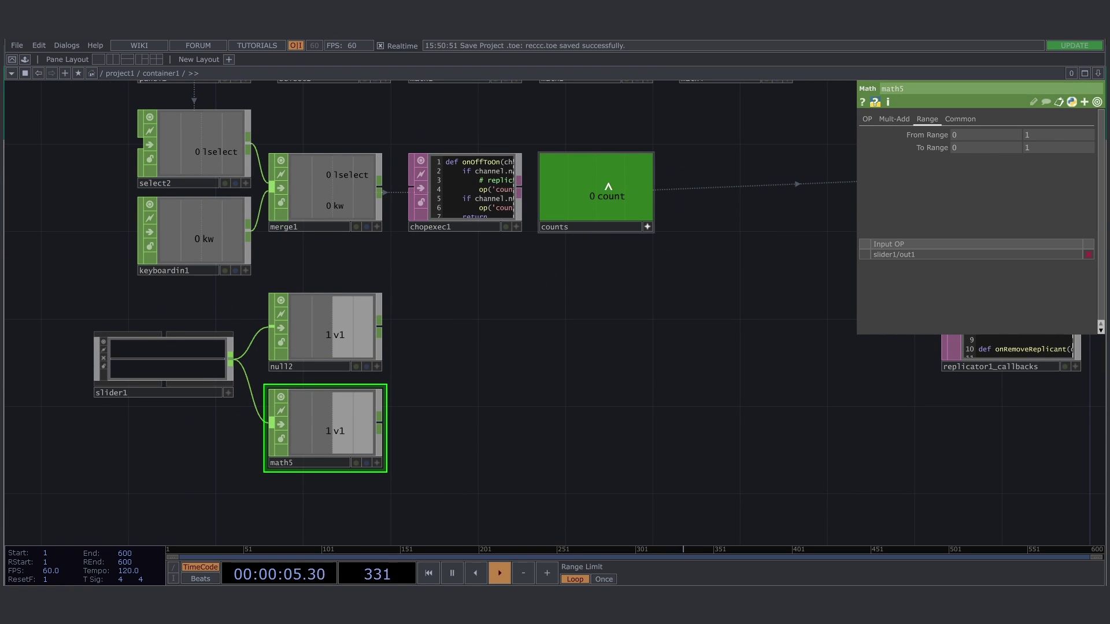
pyautogui.moveTo(596, 198); pyautogui.dragTo(972, 148)
pyautogui.click(991, 144)
pyautogui.click(800, 204)
pyautogui.click(938, 152)
pyautogui.moveTo(595, 201); pyautogui.dragTo(1040, 175)
pyautogui.click(1054, 172)
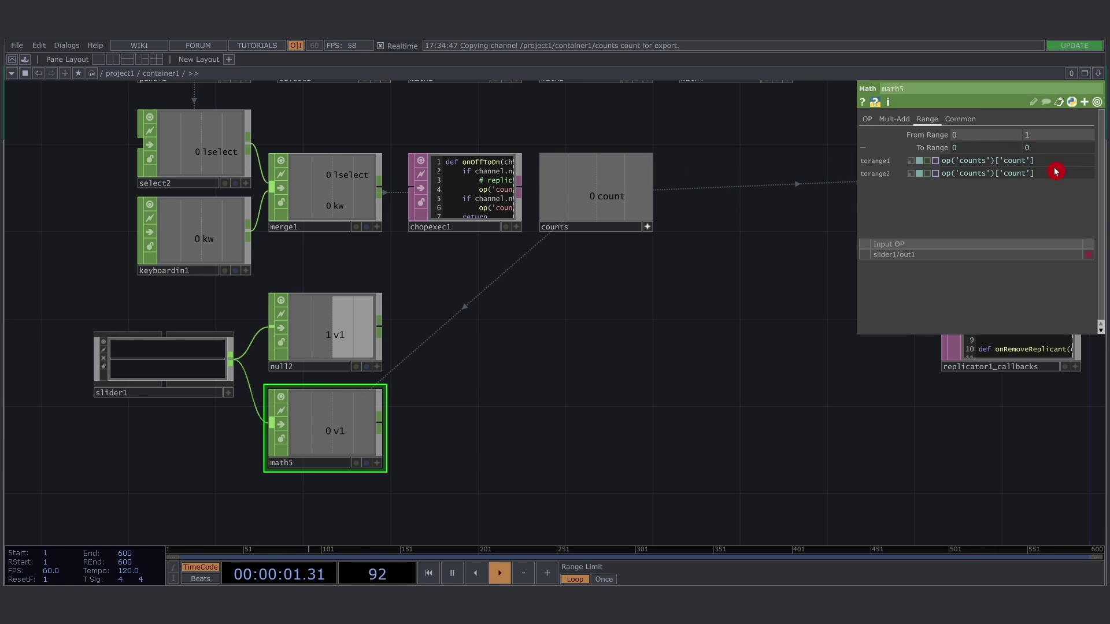
# Change the second To Range expression of math5 to op('counts')['count']+1
pyautogui.press('Return')
pyautogui.write('+1')
pyautogui.press('Return')
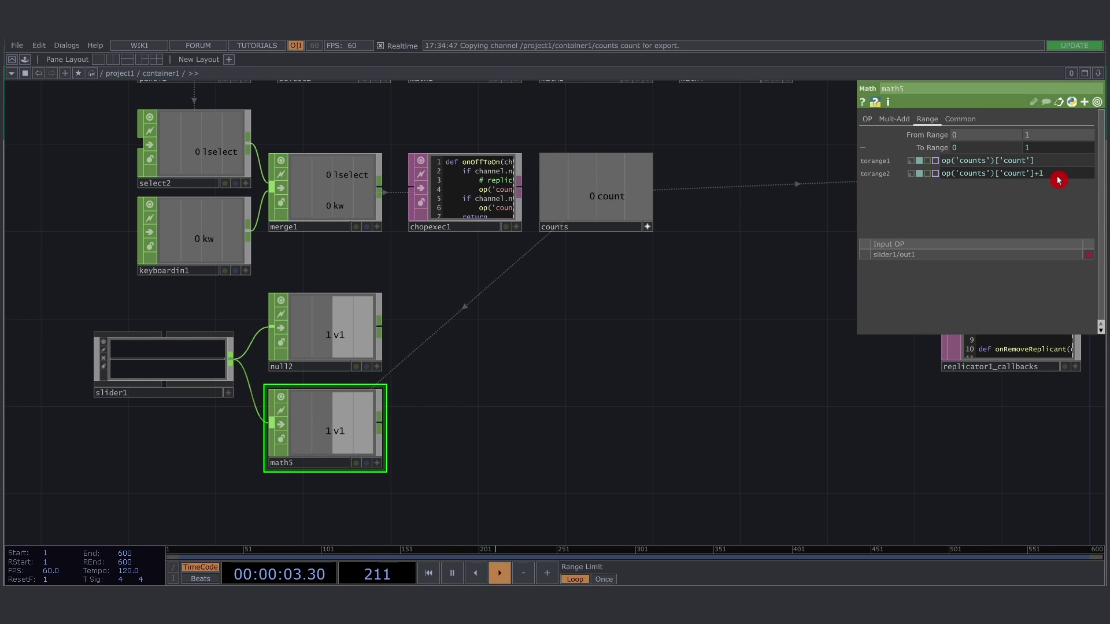
# Append a Null CHOP to the output of math5, well apart from it in the empty area below counts
pyautogui.moveTo(476, 410); pyautogui.dragTo(483, 406)
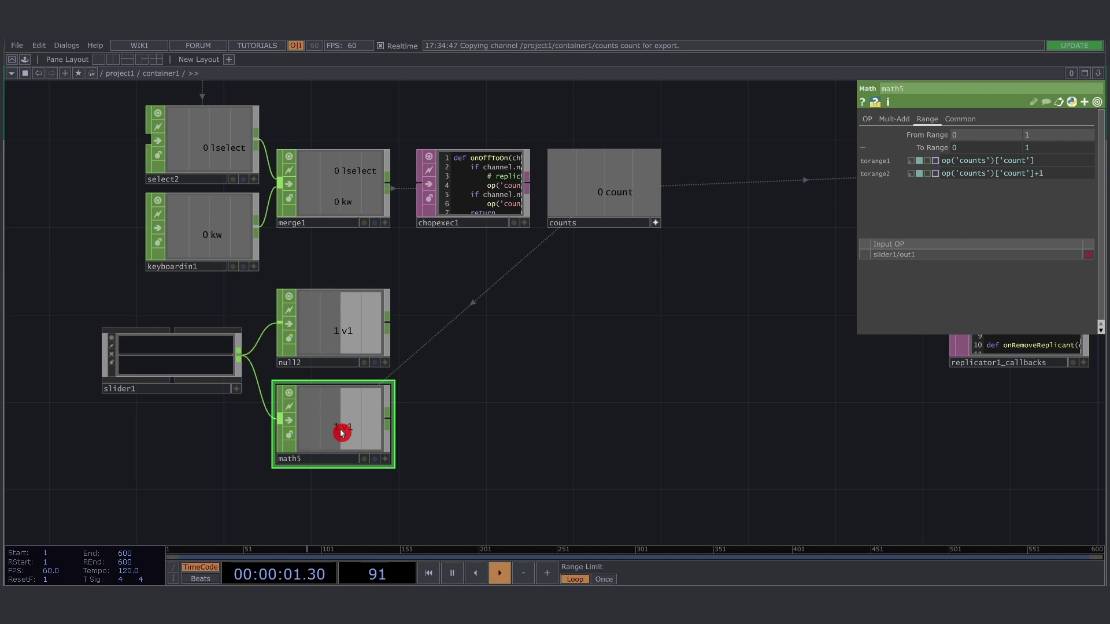
pyautogui.hotkey('alt', 'n')
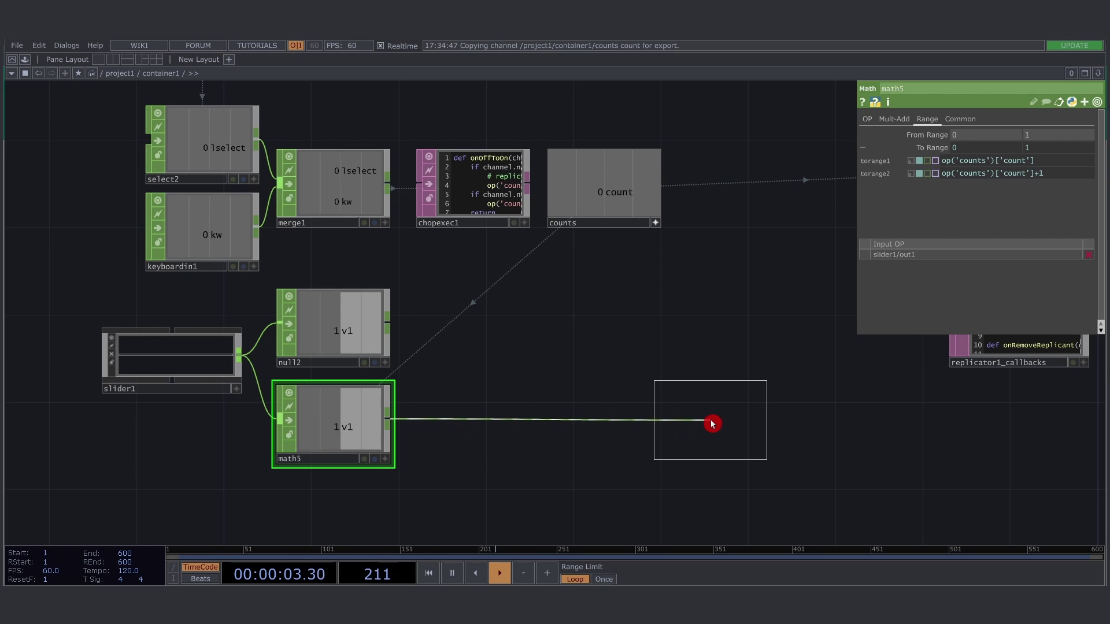
pyautogui.click(712, 423)
pyautogui.moveTo(674, 348); pyautogui.dragTo(607, 337)
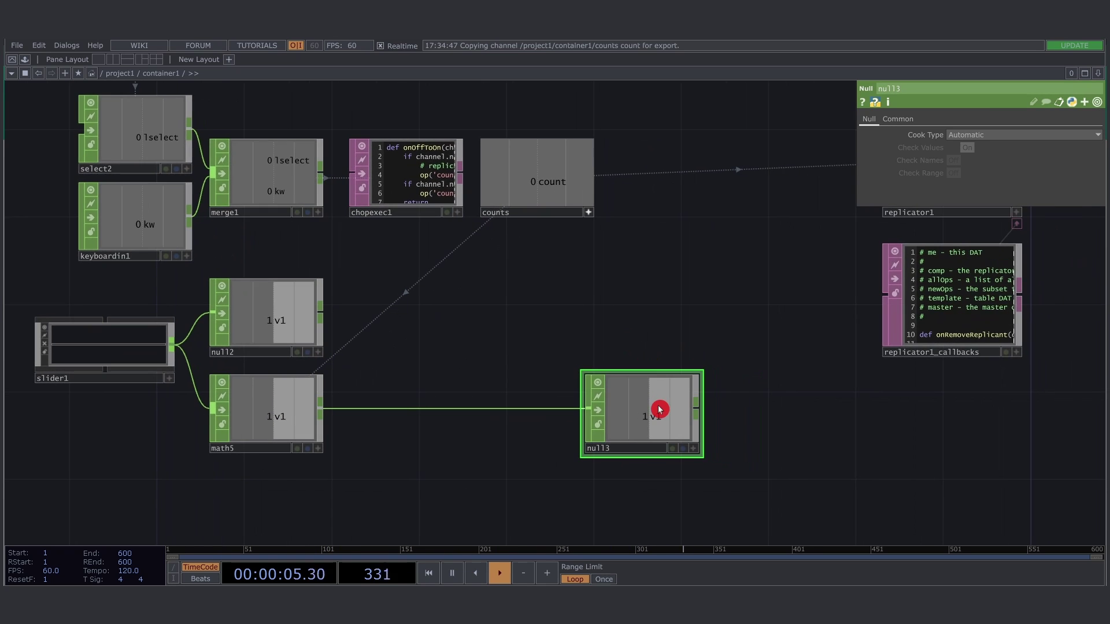
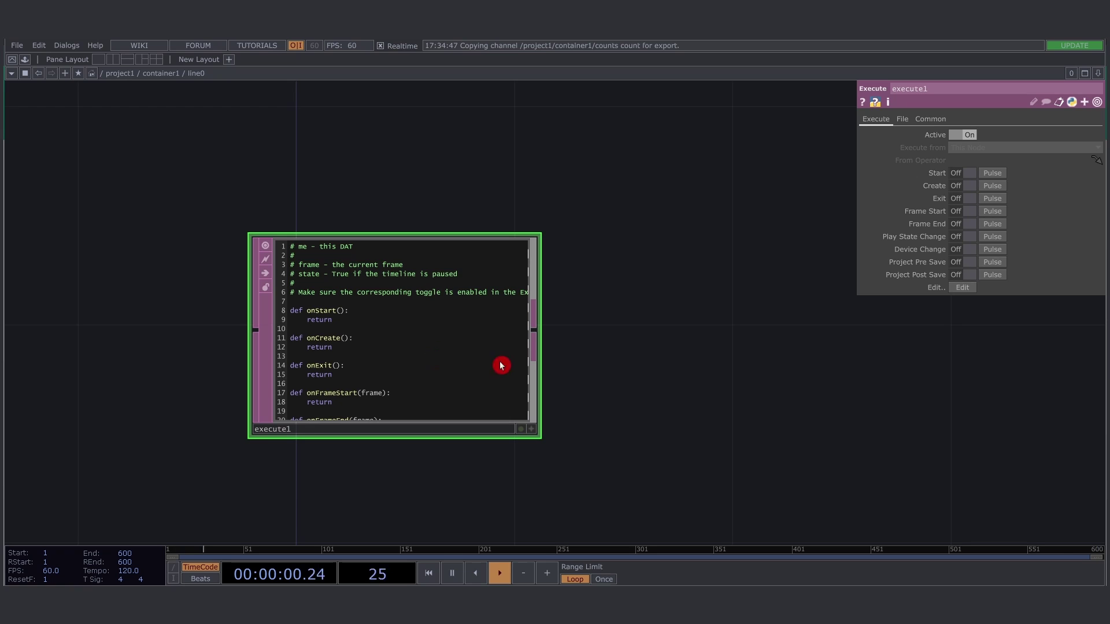
# Add a Constant CHOP beside execute1 inside line0 and move execute1 closer to it
pyautogui.moveTo(614, 369); pyautogui.dragTo(522, 373)
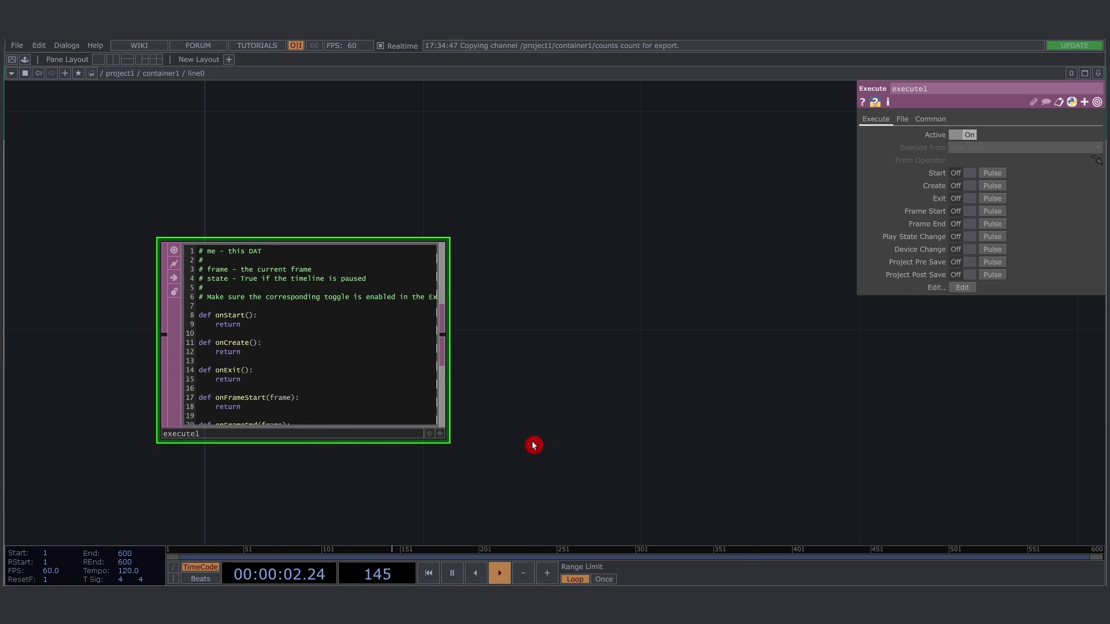
pyautogui.press('Tab')
pyautogui.write('mat')
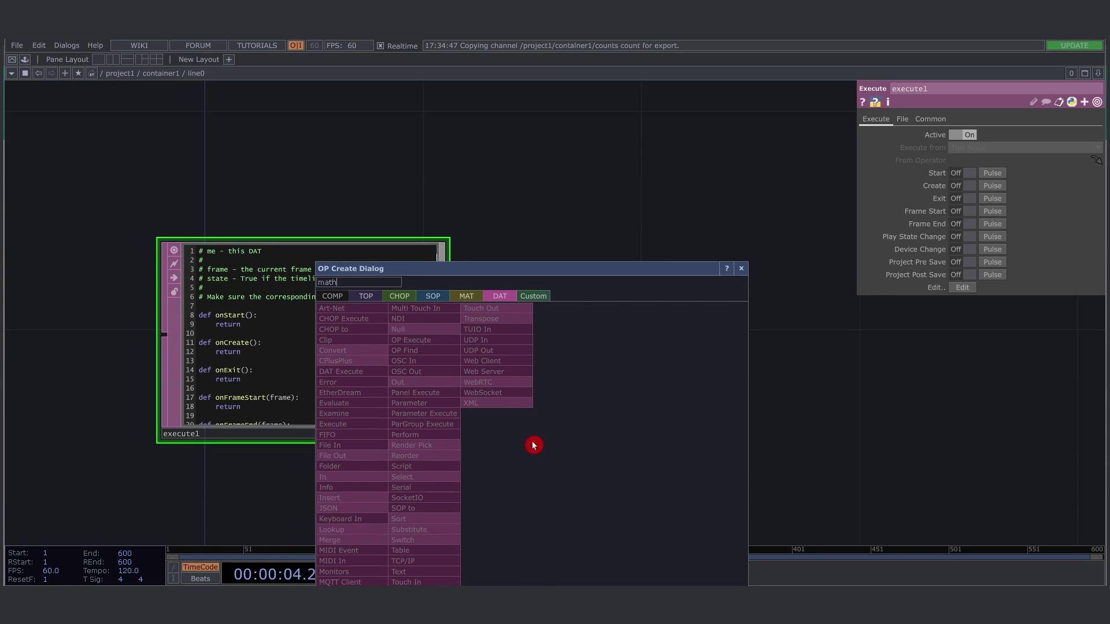
pyautogui.hotkey('shift', 'Tab')
pyautogui.hotkey('shift', 'Tab')
pyautogui.hotkey('shift', 'Tab')
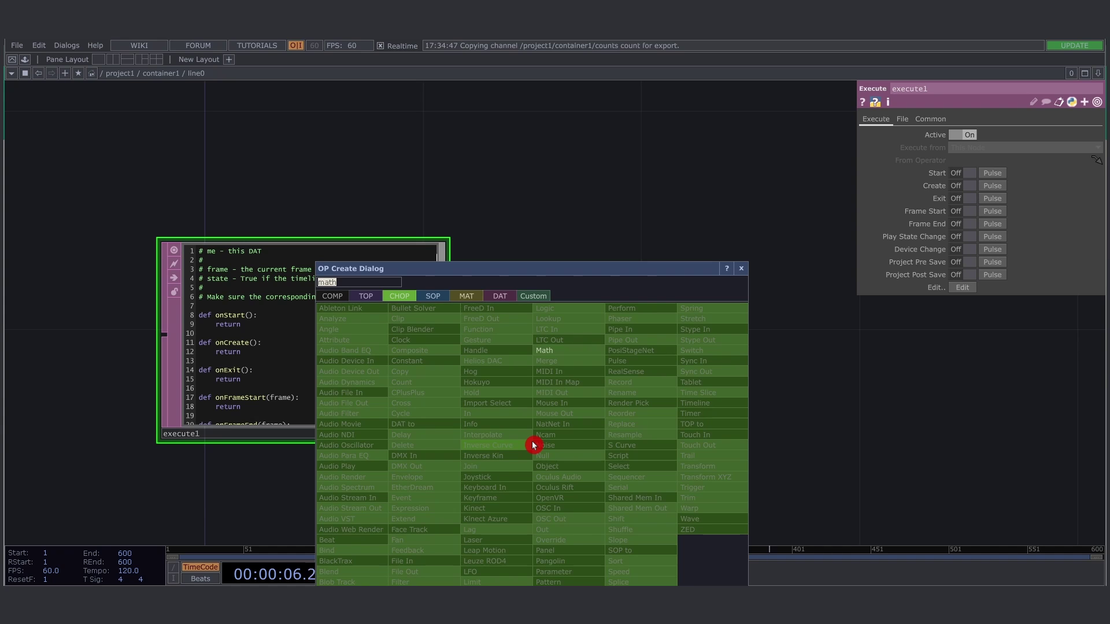
pyautogui.press('BackSpace')
pyautogui.write('const')
pyautogui.press('Return')
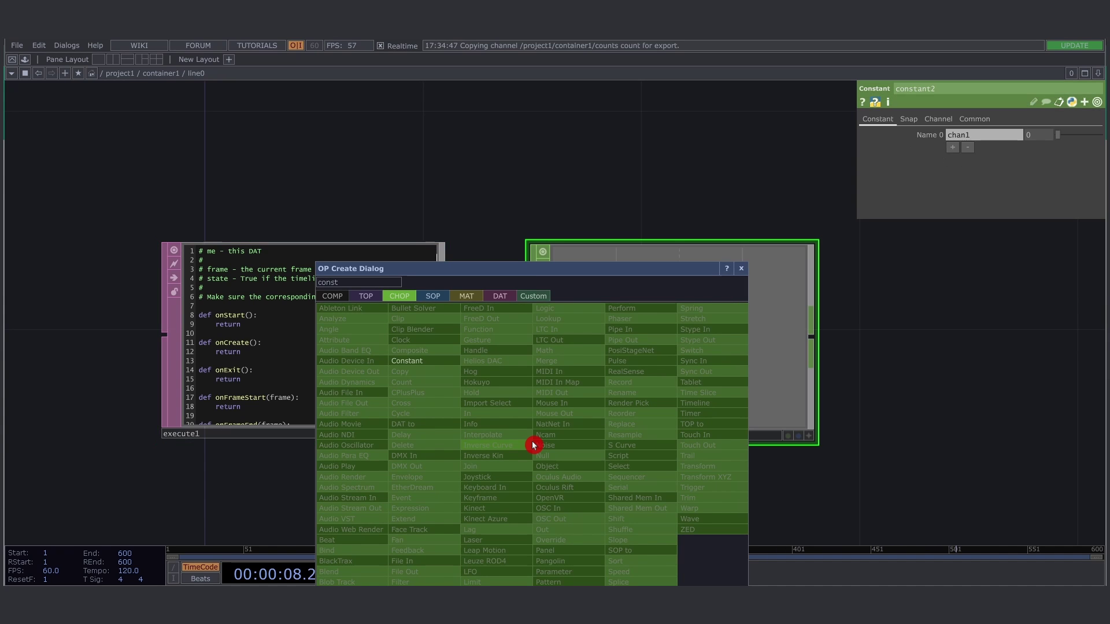
pyautogui.click(512, 196)
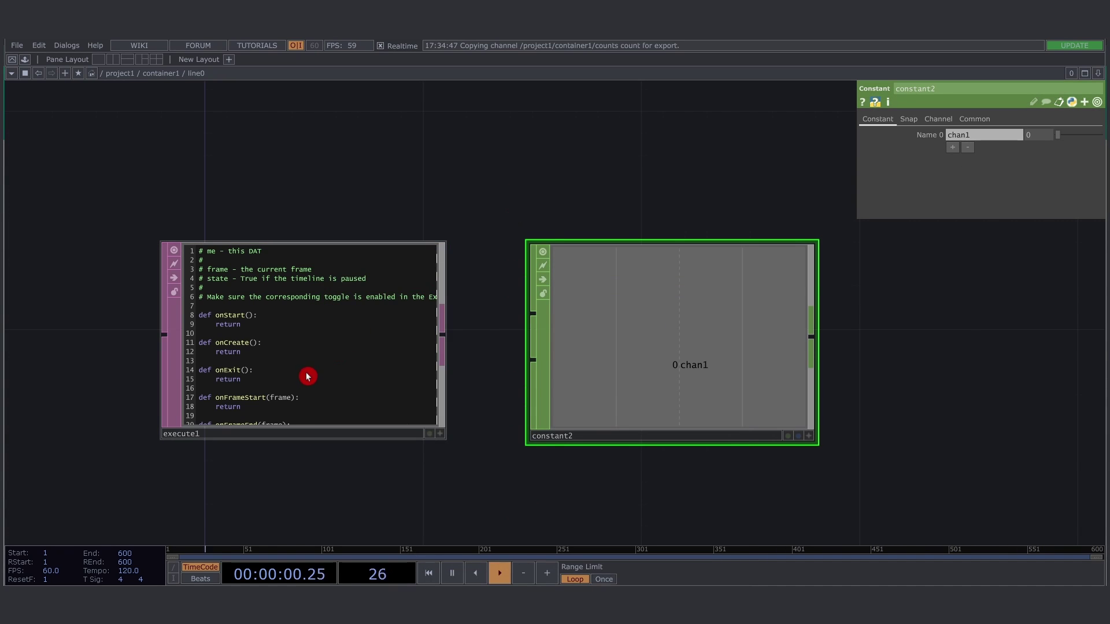
pyautogui.moveTo(307, 376); pyautogui.dragTo(345, 372)
pyautogui.click(612, 359)
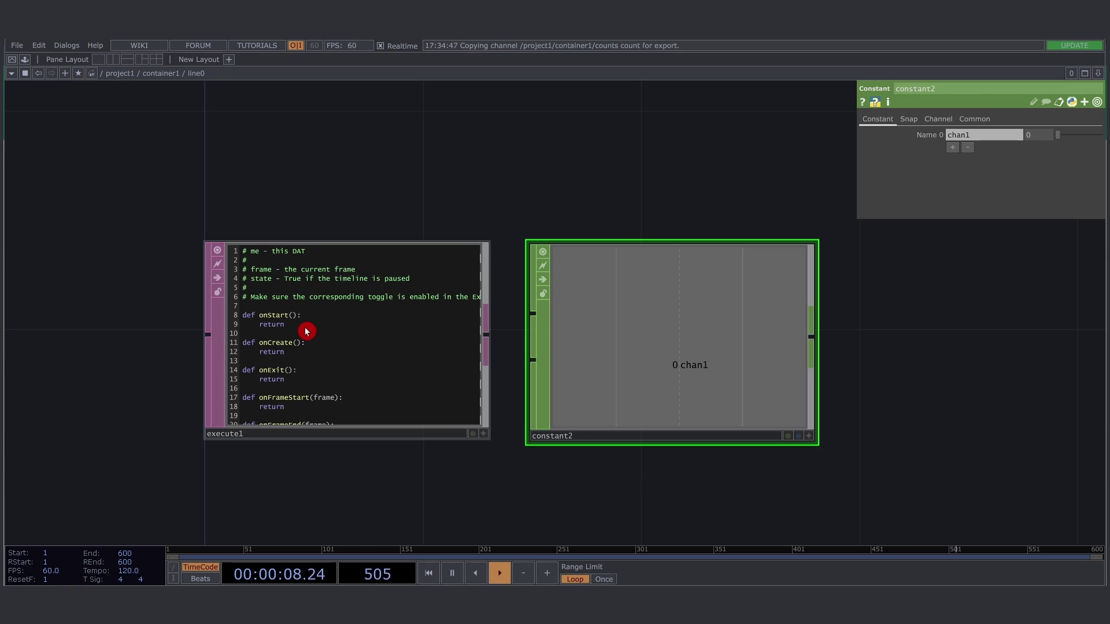
# Turn on the Create callback of execute1 and insert an empty line inside its onCreate function
pyautogui.click(298, 357)
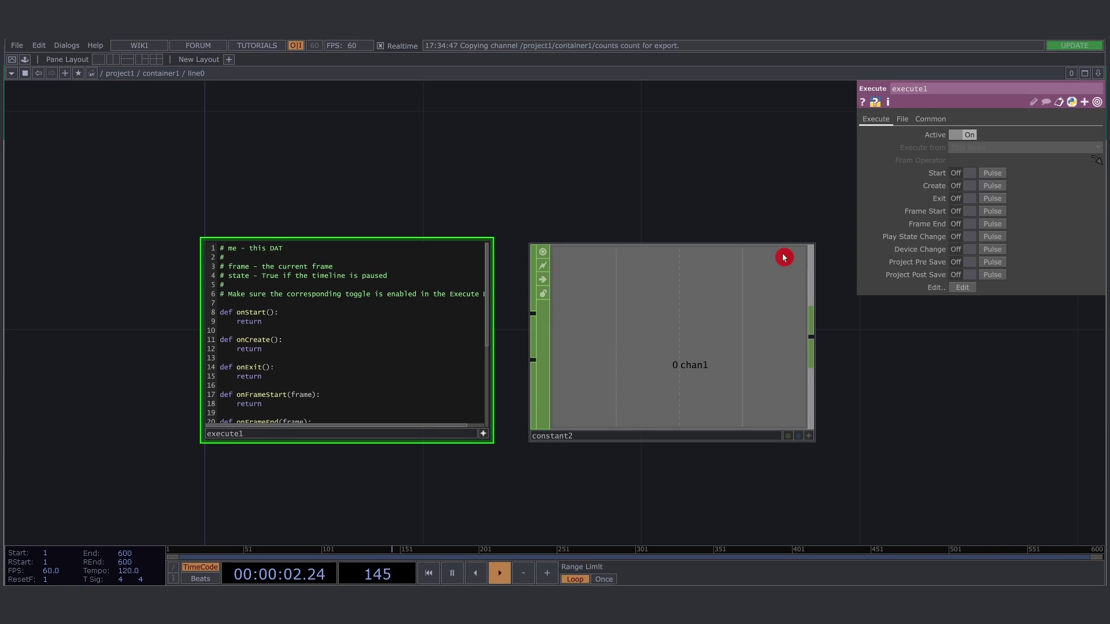
pyautogui.click(962, 185)
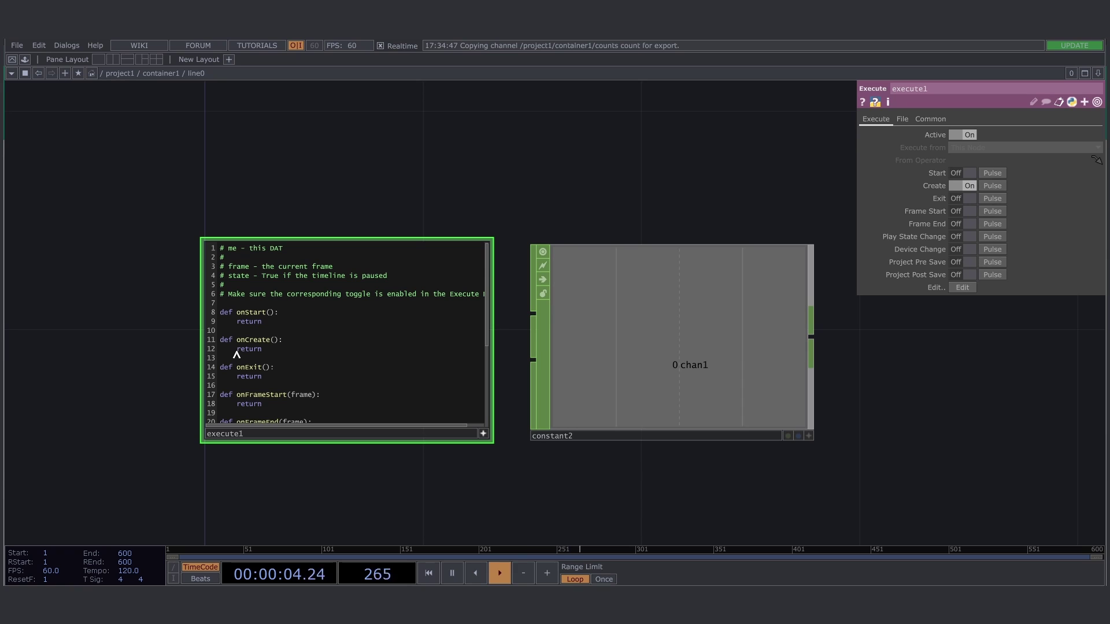
pyautogui.press('Return')
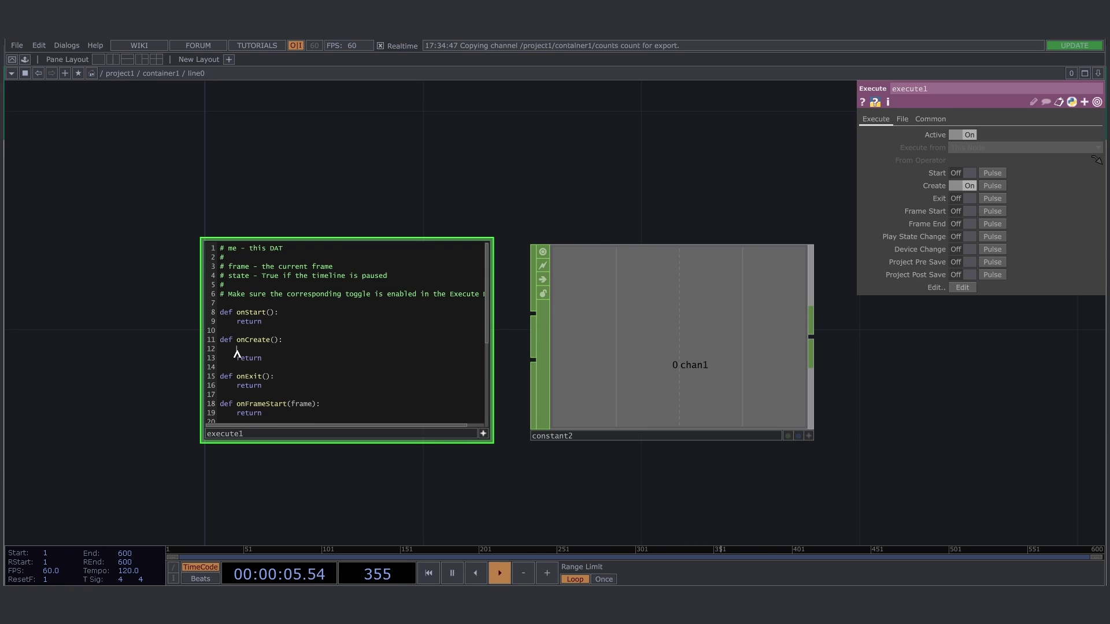
# Add a second channel to the Constant CHOP and name the two channels i and o
pyautogui.click(663, 327)
pyautogui.click(953, 148)
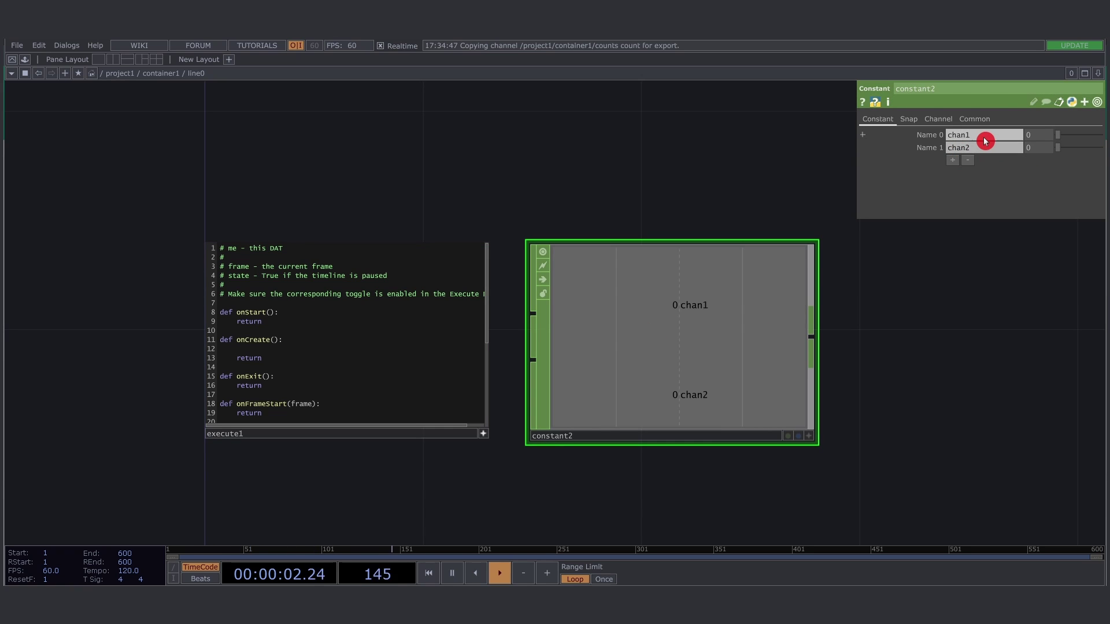
pyautogui.click(985, 140)
pyautogui.doubleClick(984, 141)
pyautogui.click(773, 166)
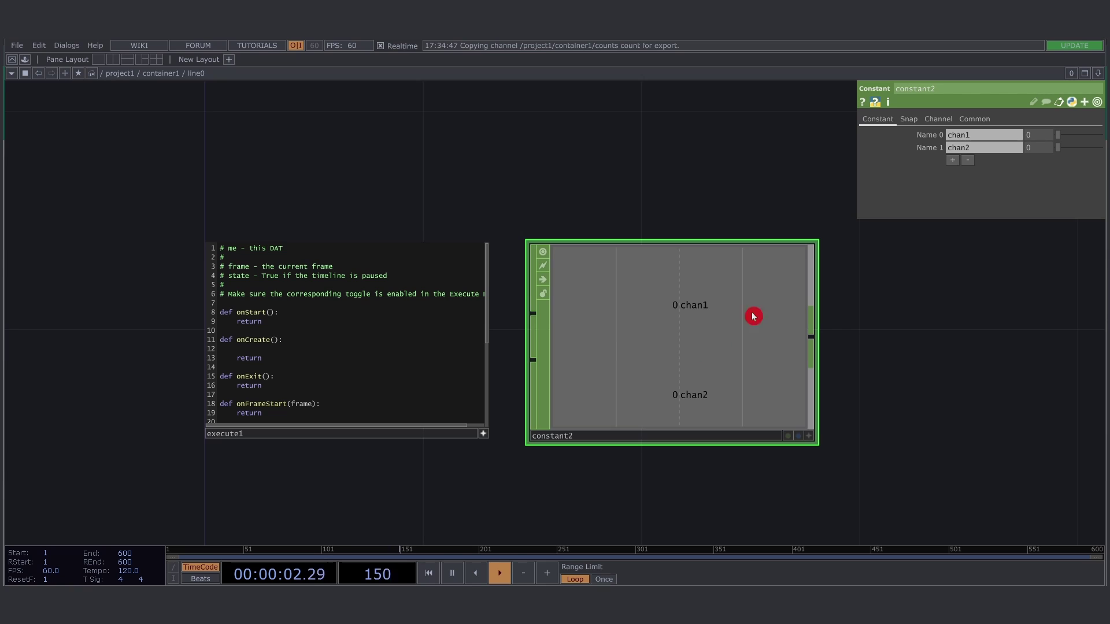
pyautogui.moveTo(529, 192); pyautogui.dragTo(597, 203)
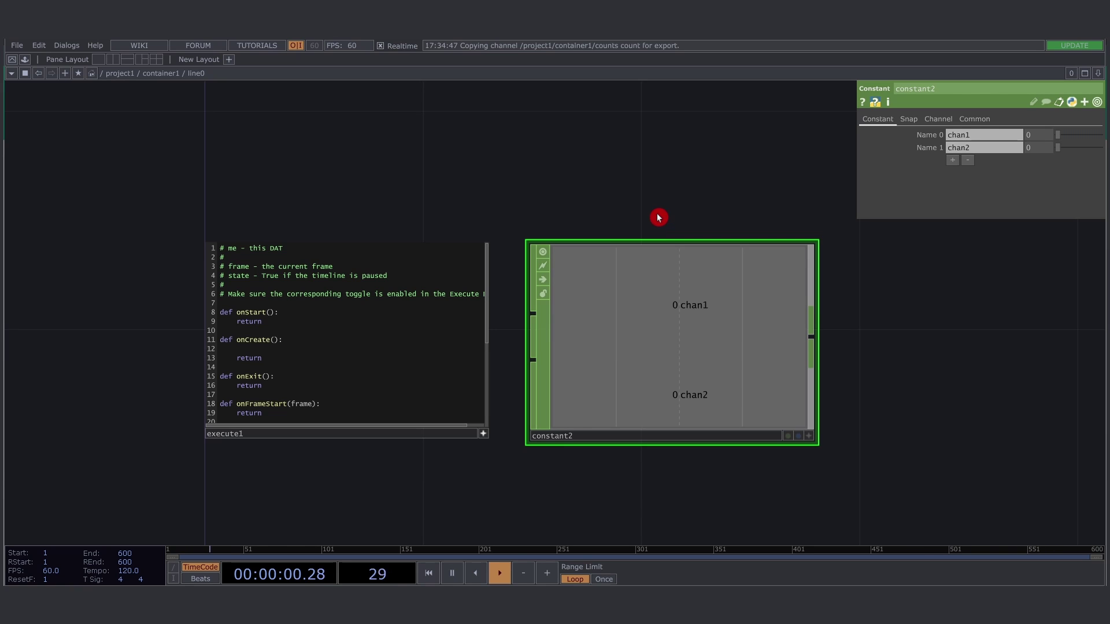
pyautogui.click(992, 139)
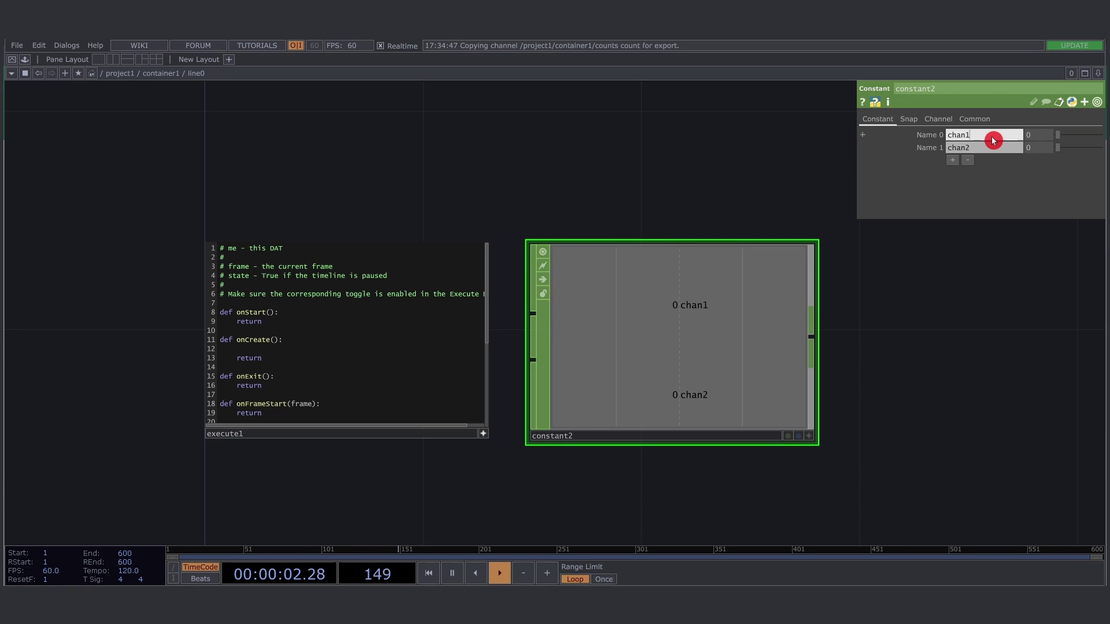
pyautogui.write('i')
pyautogui.click(989, 149)
pyautogui.write('o')
pyautogui.press('Return')
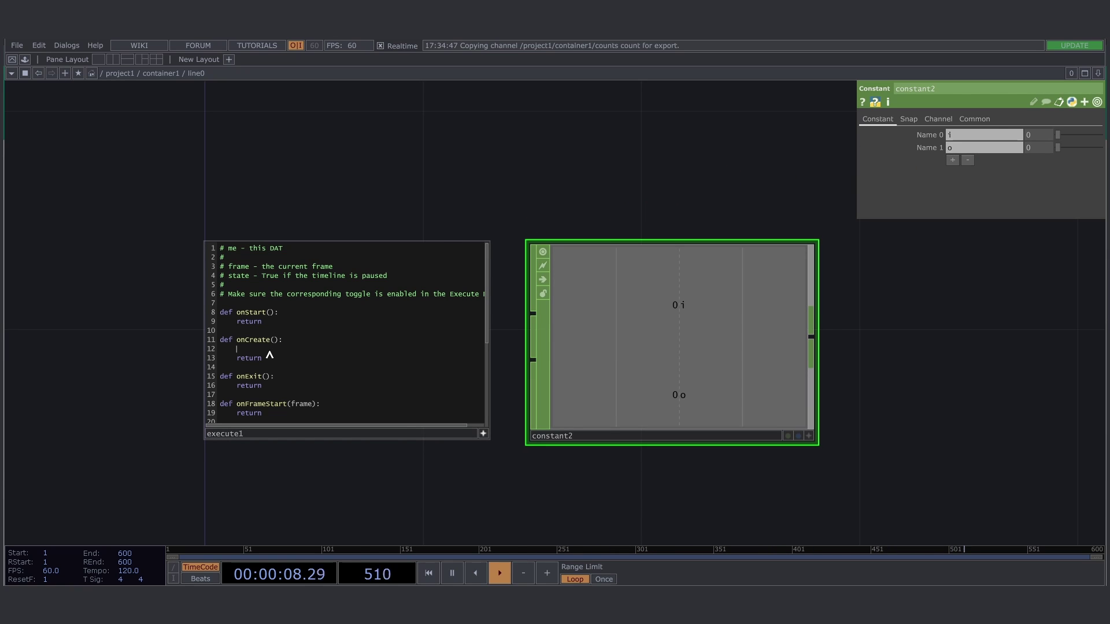
# Rename the Constant CHOP to tlPos
pyautogui.click(614, 437)
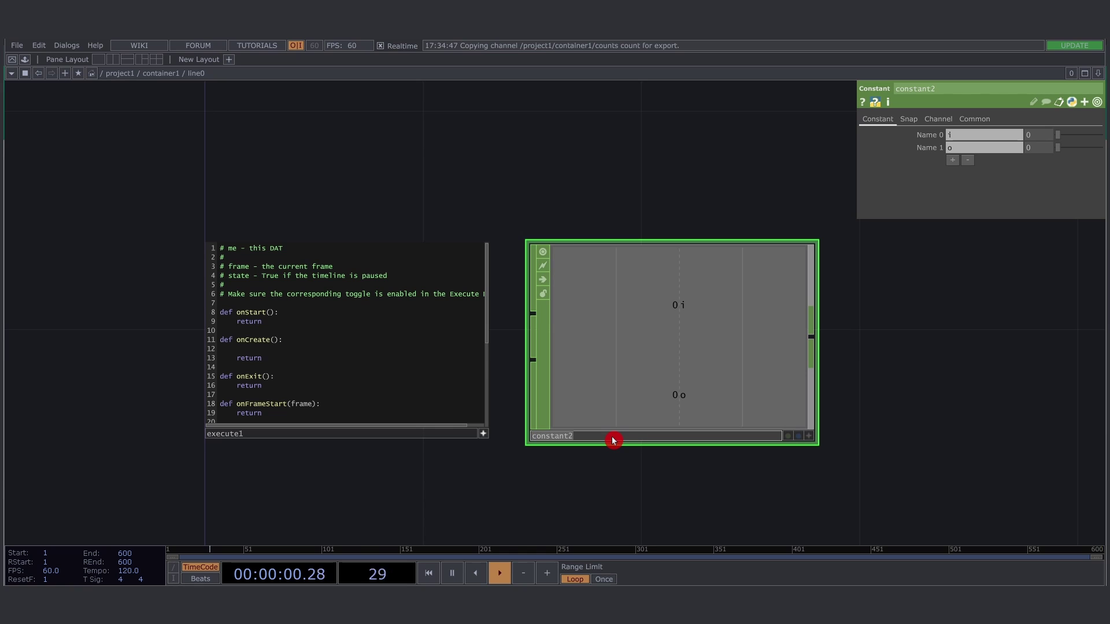
pyautogui.write('tlPos')
pyautogui.press('Return')
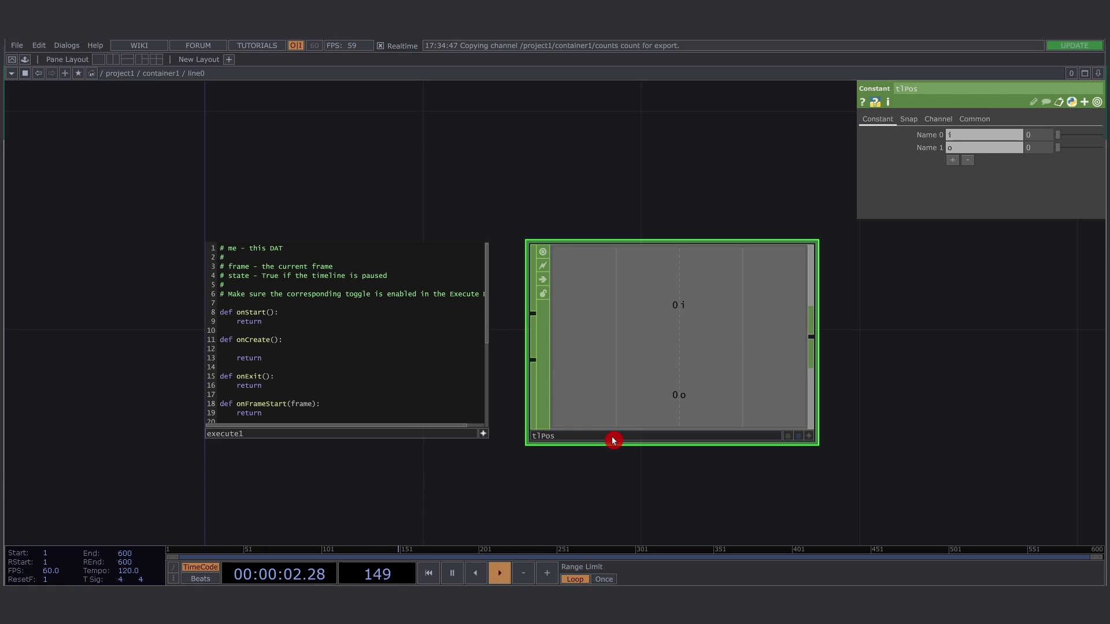
# In execute1's onCreate function, write op('tlPos').par.value0 = op('../counts')['count'] and duplicate that line directly below
pyautogui.click(470, 388)
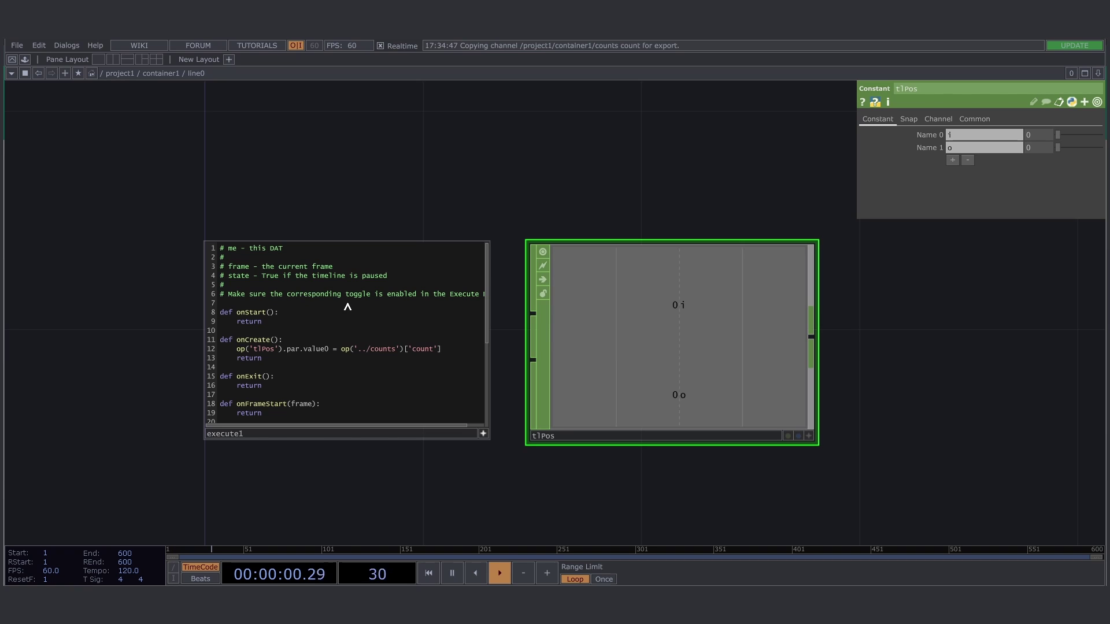
pyautogui.moveTo(446, 205); pyautogui.dragTo(423, 201)
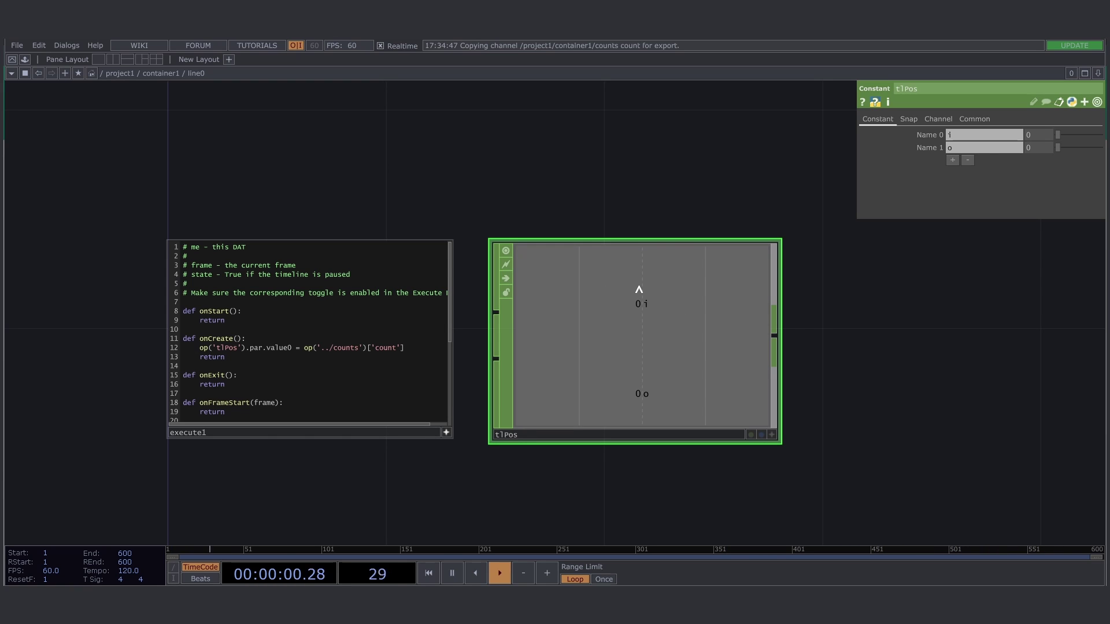
pyautogui.moveTo(424, 352); pyautogui.dragTo(197, 352)
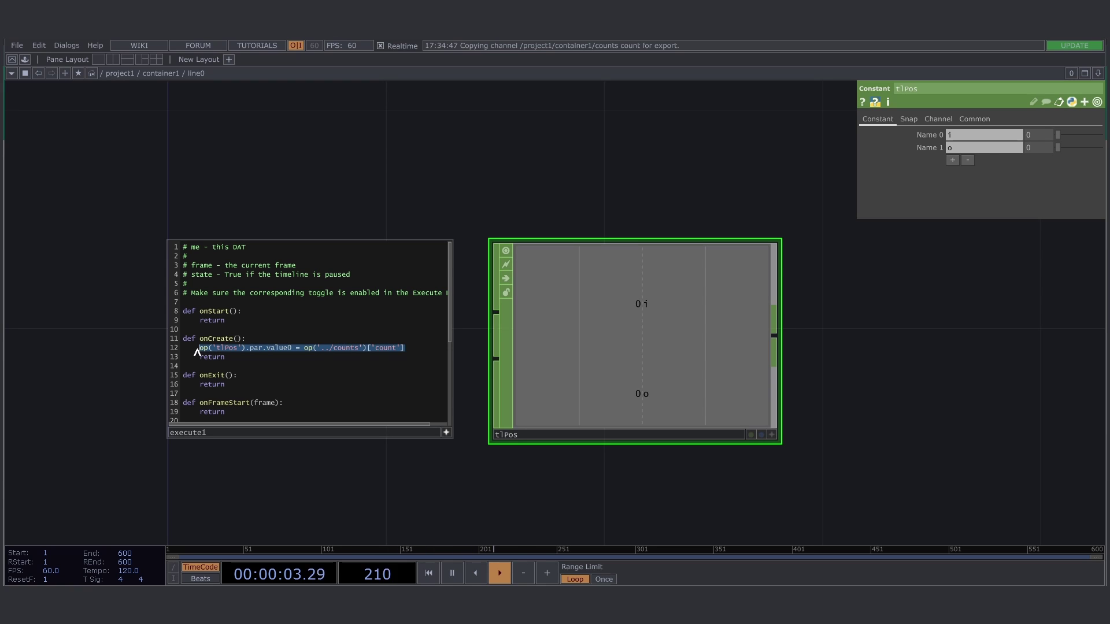
pyautogui.hotkey('ctrl', 'c')
pyautogui.click(420, 353)
pyautogui.press('Return')
pyautogui.hotkey('ctrl', 'v')
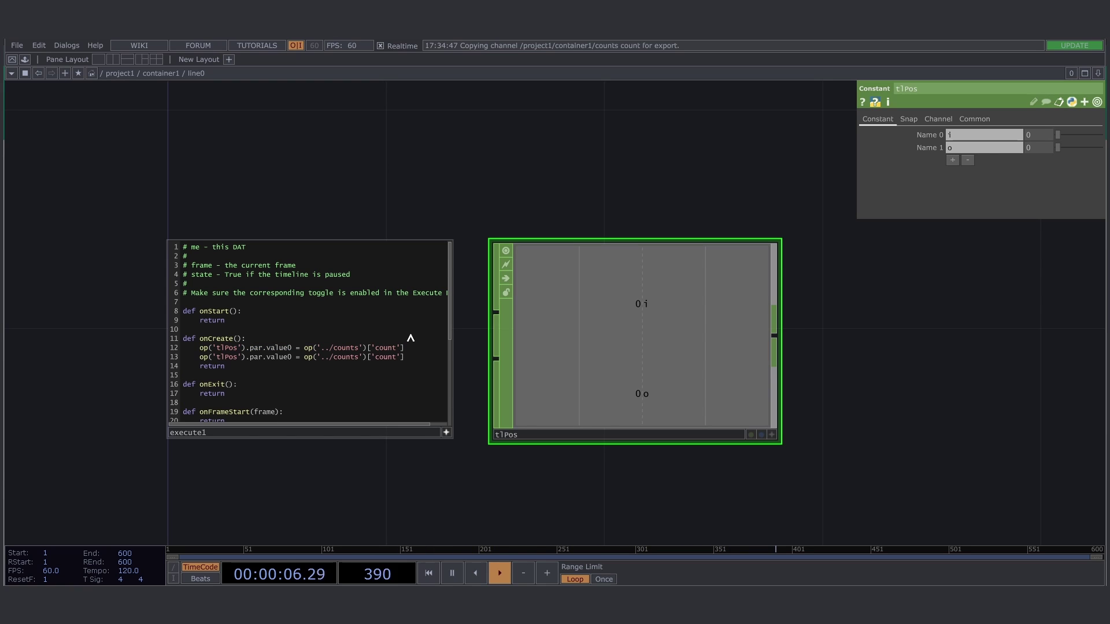
# Change the duplicated onCreate line to op('tlPos').par.value1 = op('../counts')['count']+1 and finish editing the script
pyautogui.click(291, 359)
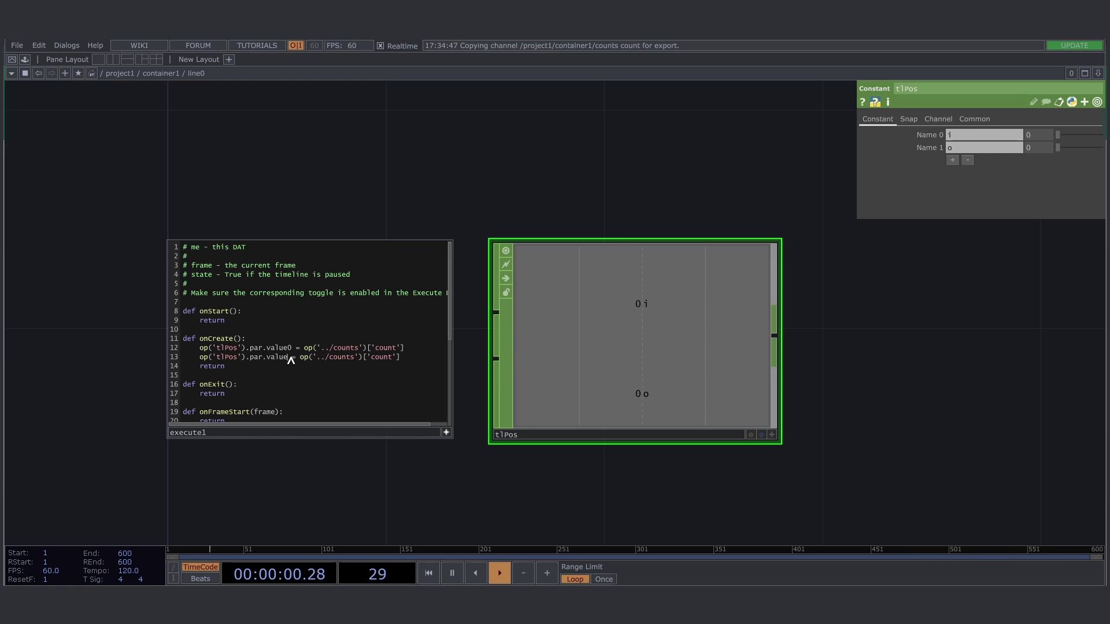
pyautogui.press('BackSpace')
pyautogui.write('1')
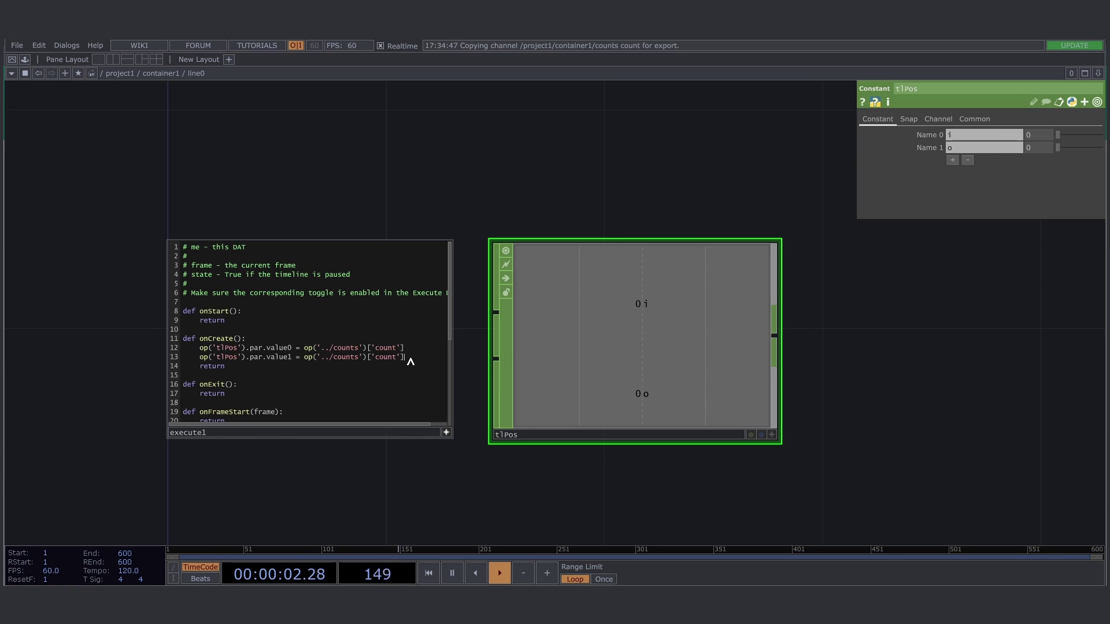
pyautogui.write('1')
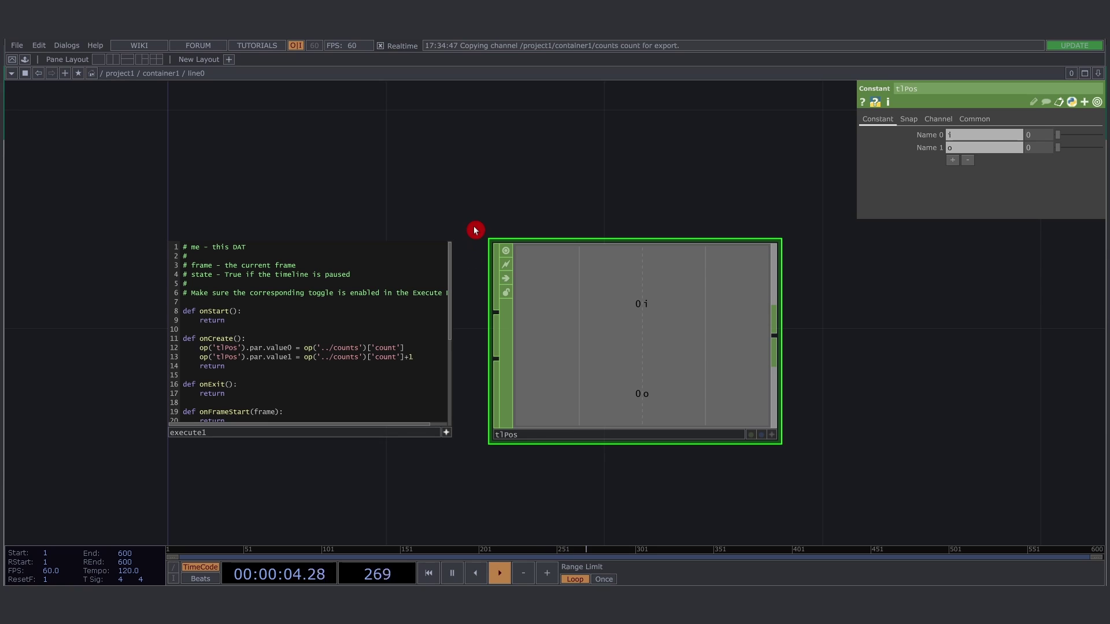
pyautogui.click(446, 433)
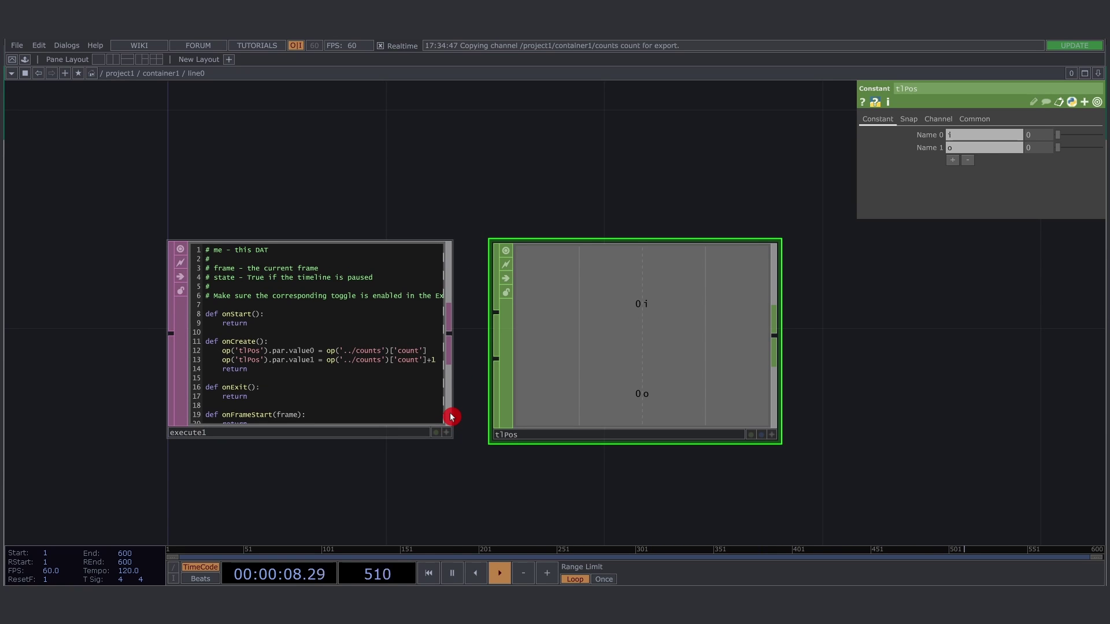
# Return to the container1 network, bring up its floating viewer window and move it aside so both are visible
pyautogui.moveTo(532, 199); pyautogui.dragTo(676, 453)
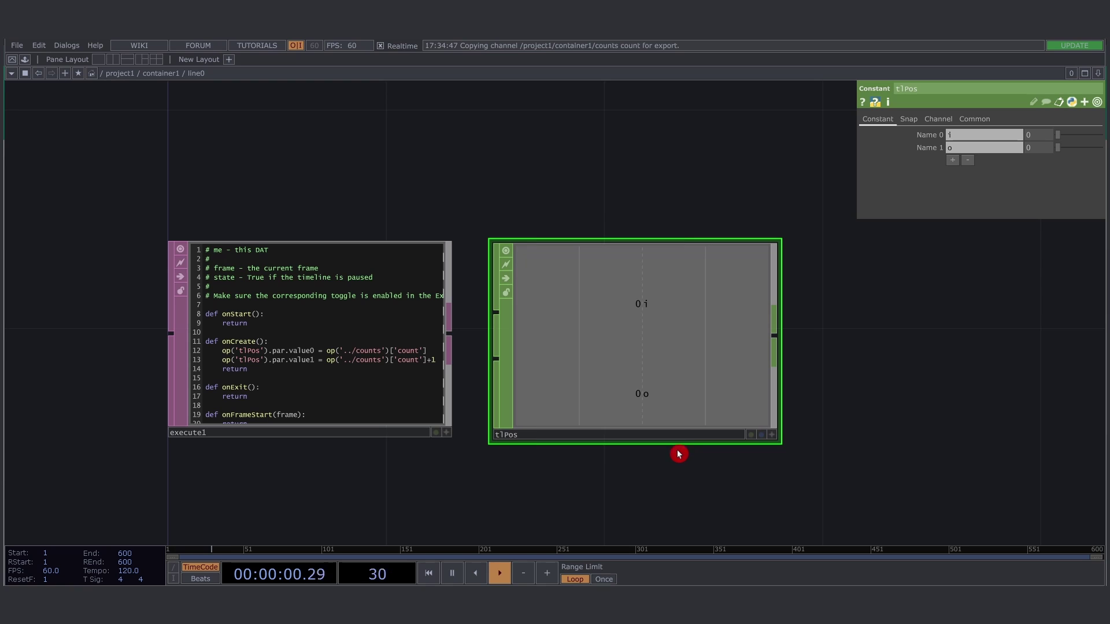
pyautogui.click(656, 307)
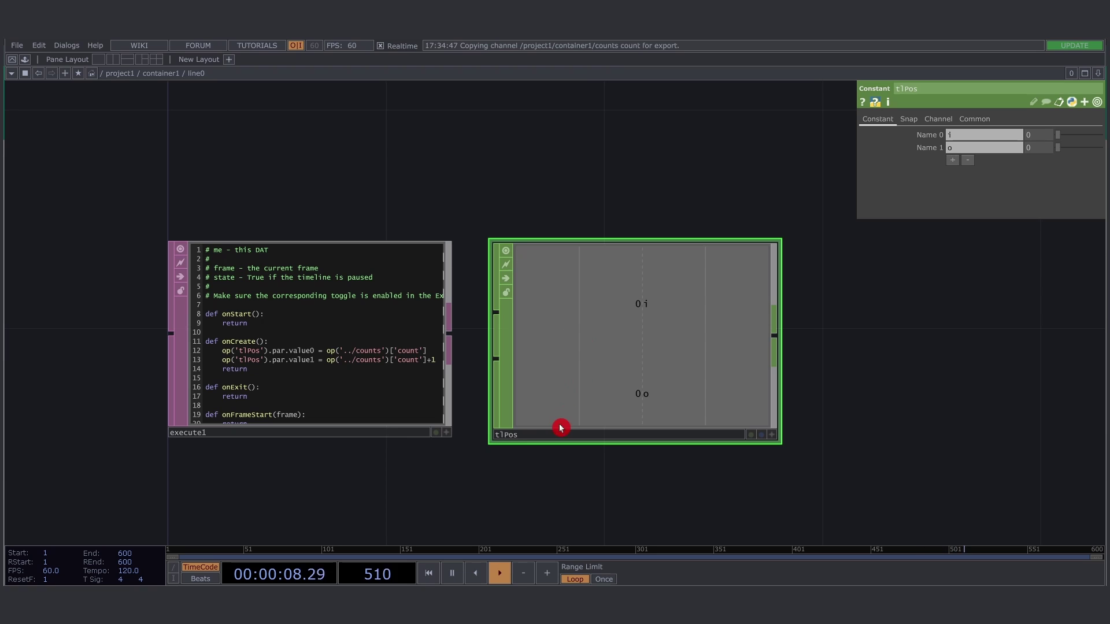
pyautogui.scroll(-2, 522, 429)
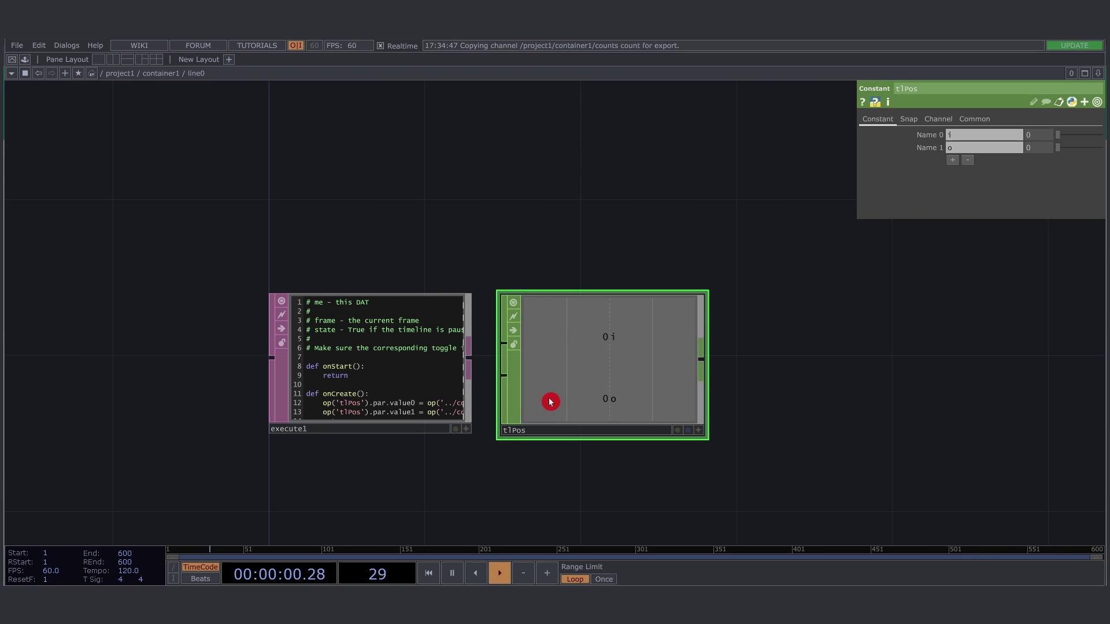
pyautogui.scroll(-5, 573, 392)
pyautogui.scroll(-5, 571, 225)
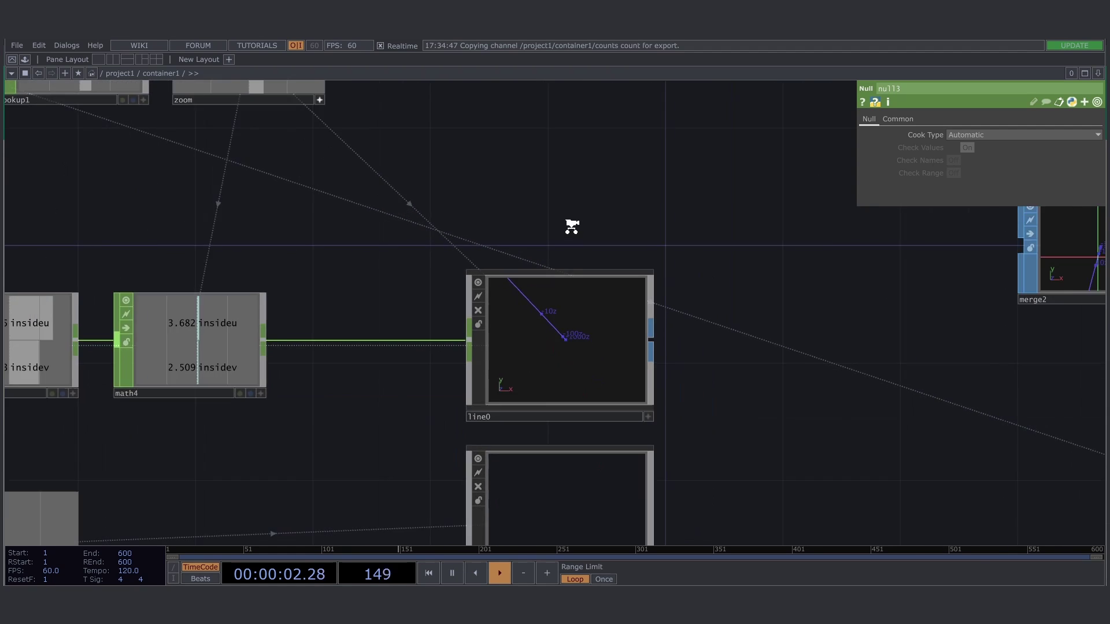
pyautogui.moveTo(614, 303); pyautogui.dragTo(529, 316)
pyautogui.hotkey('alt', 'Tab')
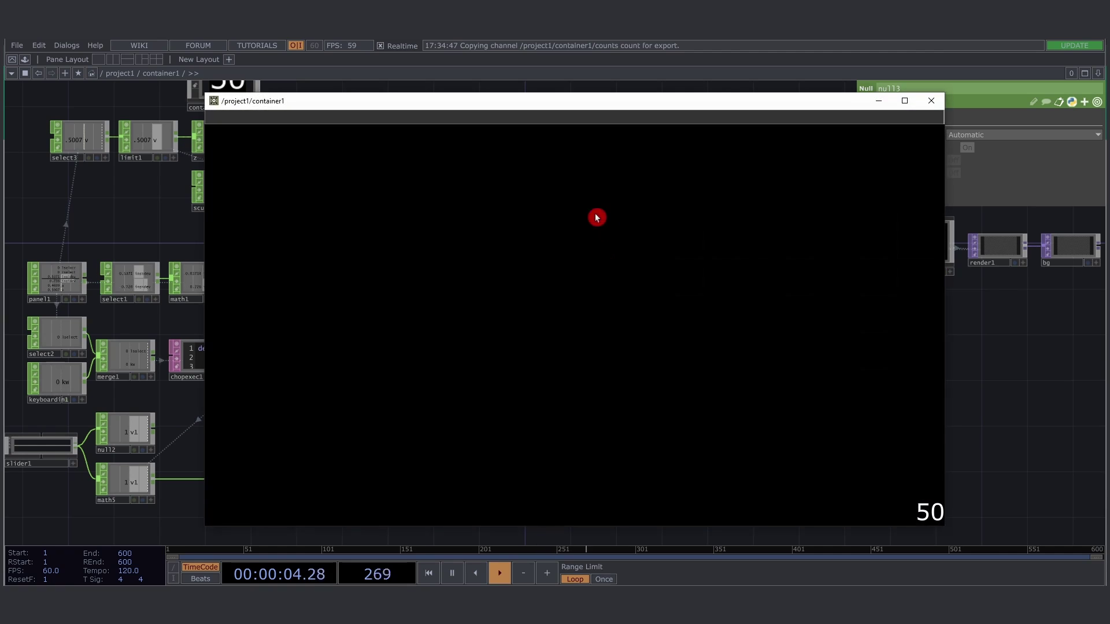
pyautogui.moveTo(507, 109)
pyautogui.mouseDown()
pyautogui.moveTo(780, 137)
pyautogui.moveTo(909, 171)
pyautogui.moveTo(894, 166)
pyautogui.mouseUp()
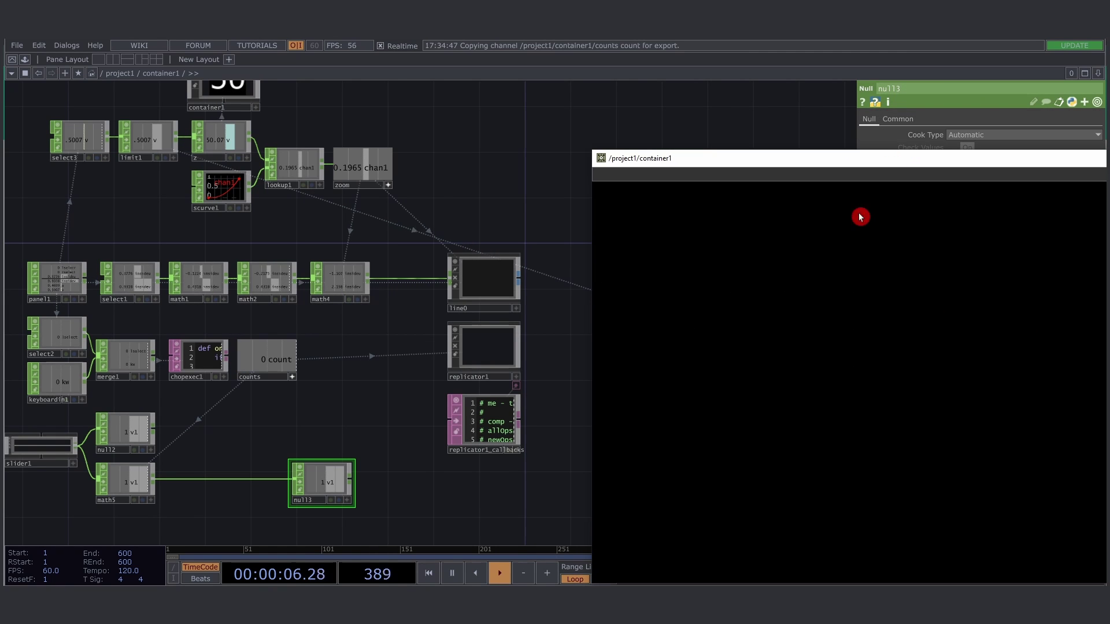
# Draw a vertical test stroke in the container1 viewer and inspect the tlPos values inside item1
pyautogui.moveTo(729, 257); pyautogui.dragTo(733, 376)
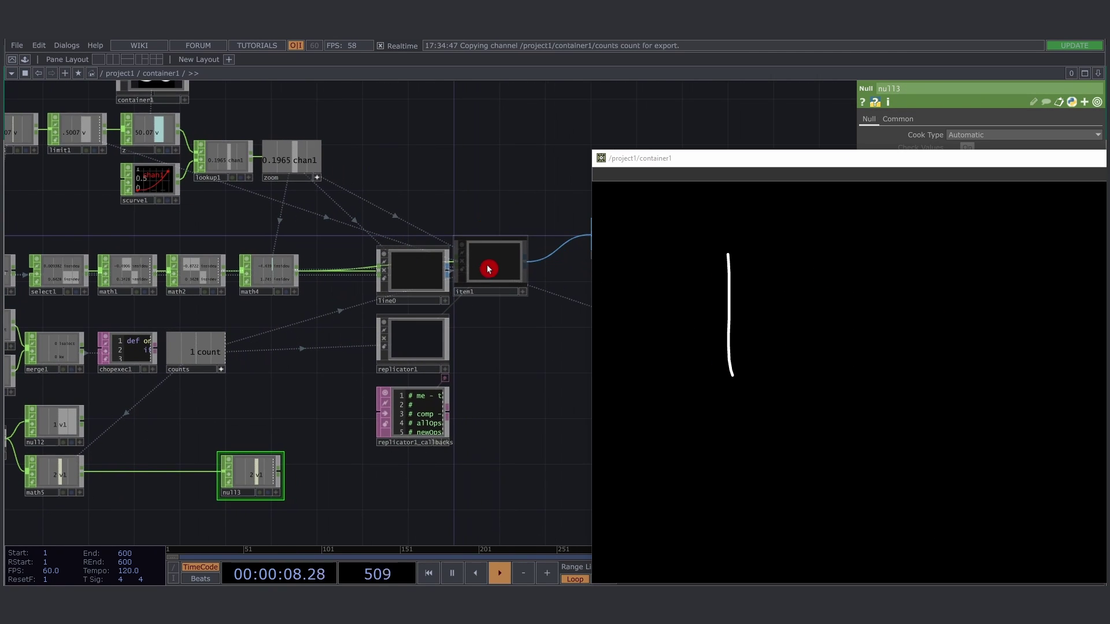
pyautogui.scroll(5, 491, 265)
pyautogui.scroll(5, 314, 453)
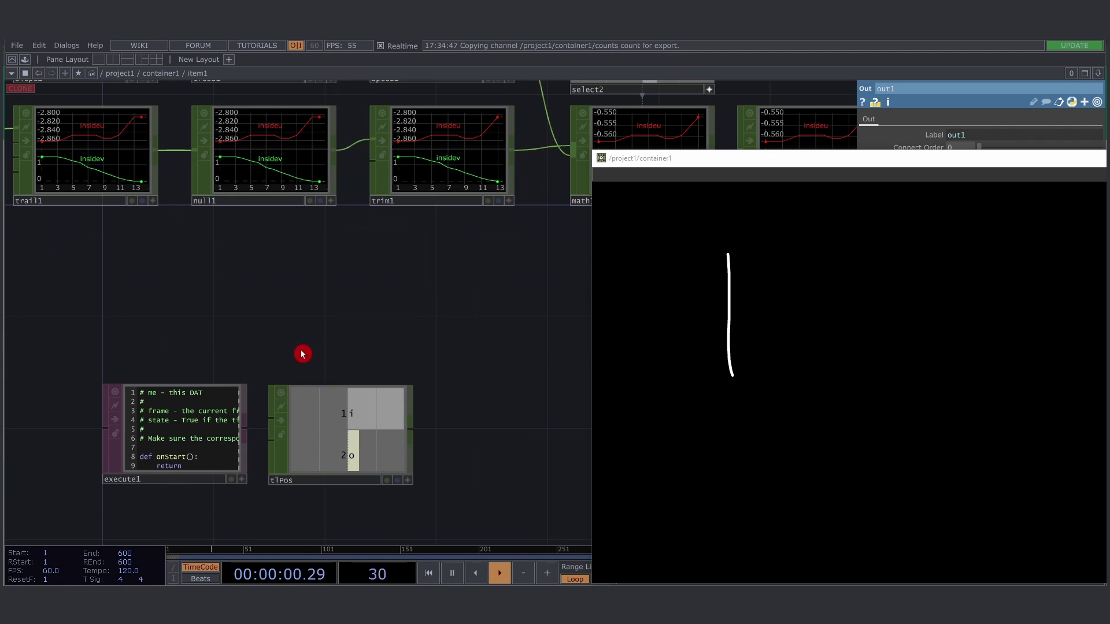
pyautogui.moveTo(298, 341); pyautogui.dragTo(414, 482)
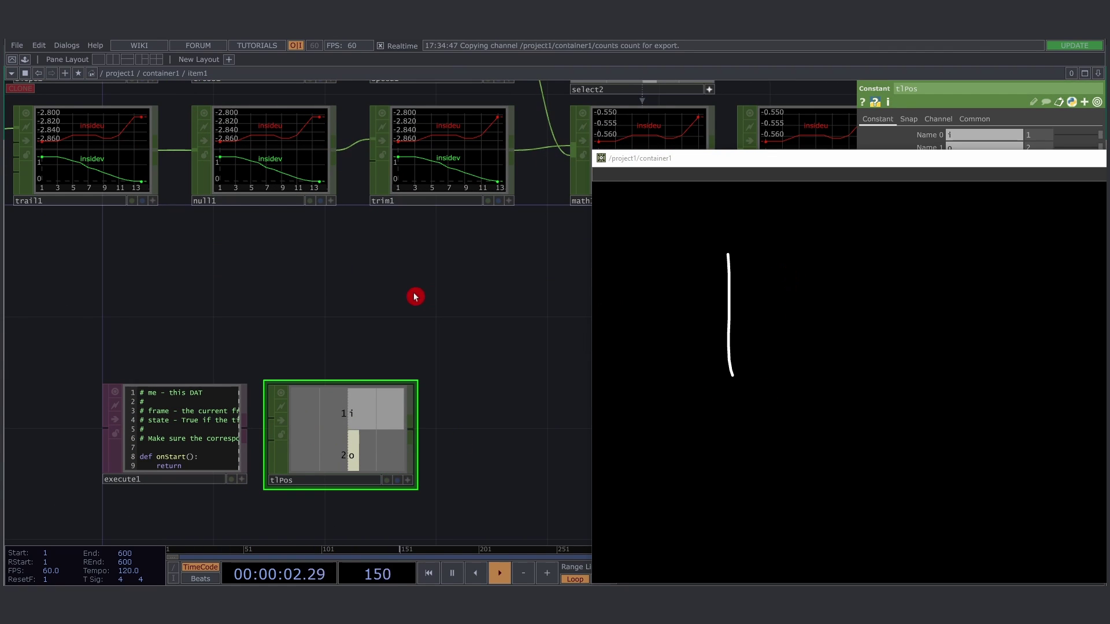
# Draw a second vertical stroke beside the first in the container1 viewer and inspect tlPos inside item2
pyautogui.scroll(-5, 397, 302)
pyautogui.scroll(5, 395, 230)
pyautogui.scroll(-5, 395, 231)
pyautogui.moveTo(768, 259); pyautogui.dragTo(763, 361)
pyautogui.scroll(5, 416, 360)
pyautogui.scroll(5, 410, 360)
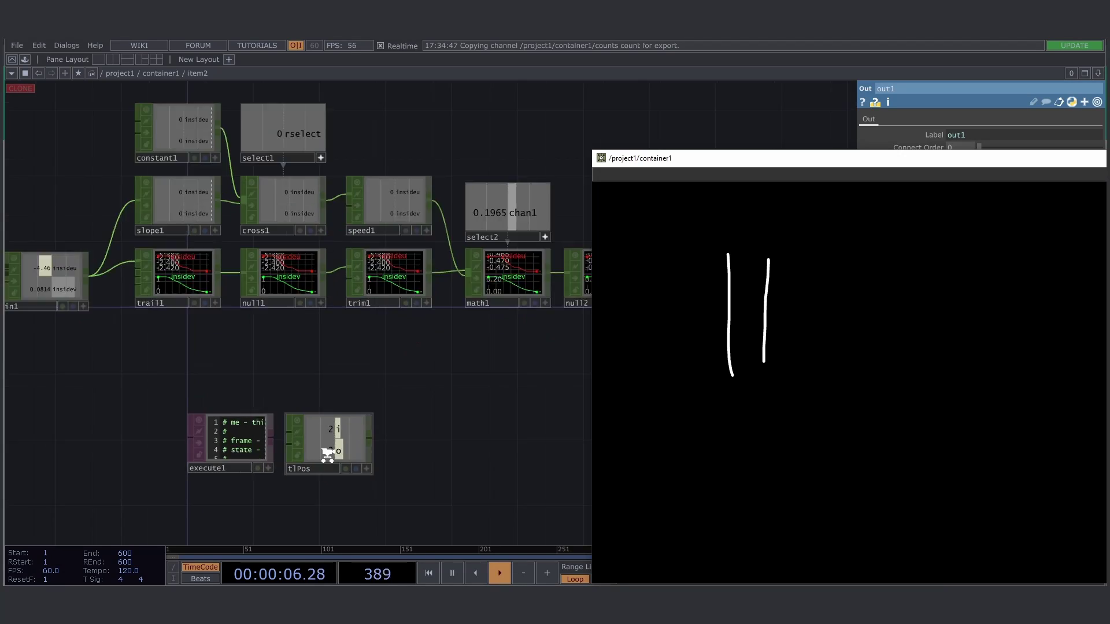
# Draw a third vertical stroke beside the others in the container1 viewer and inspect the tlPos values inside item3
pyautogui.scroll(-3, 409, 359)
pyautogui.scroll(-5, 411, 357)
pyautogui.scroll(-3, 421, 245)
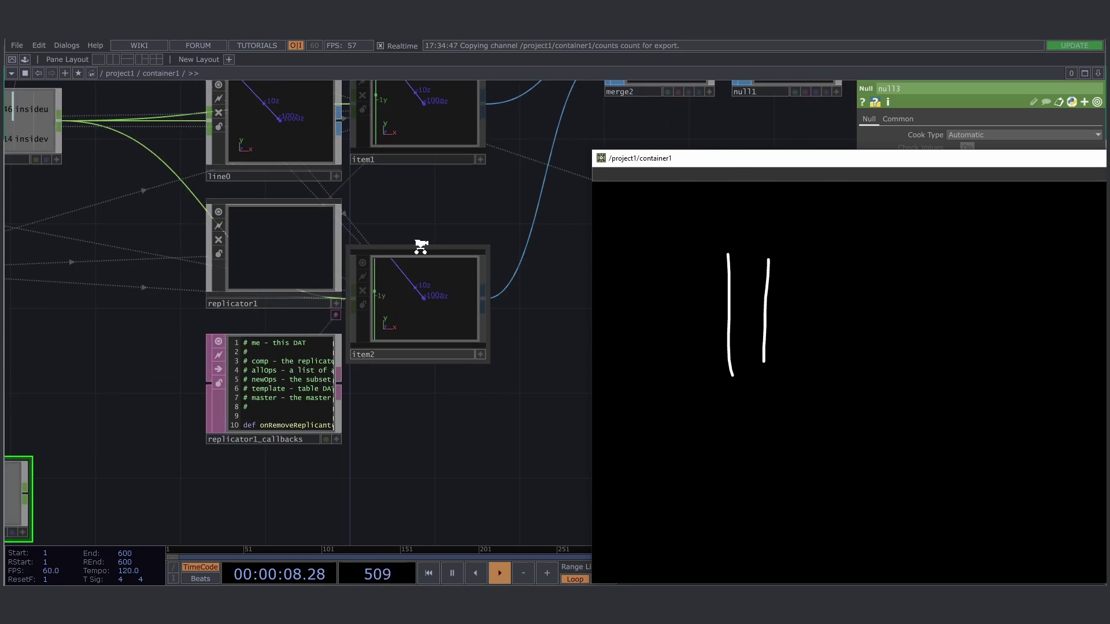
pyautogui.moveTo(830, 265); pyautogui.dragTo(835, 373)
pyautogui.scroll(8, 457, 440)
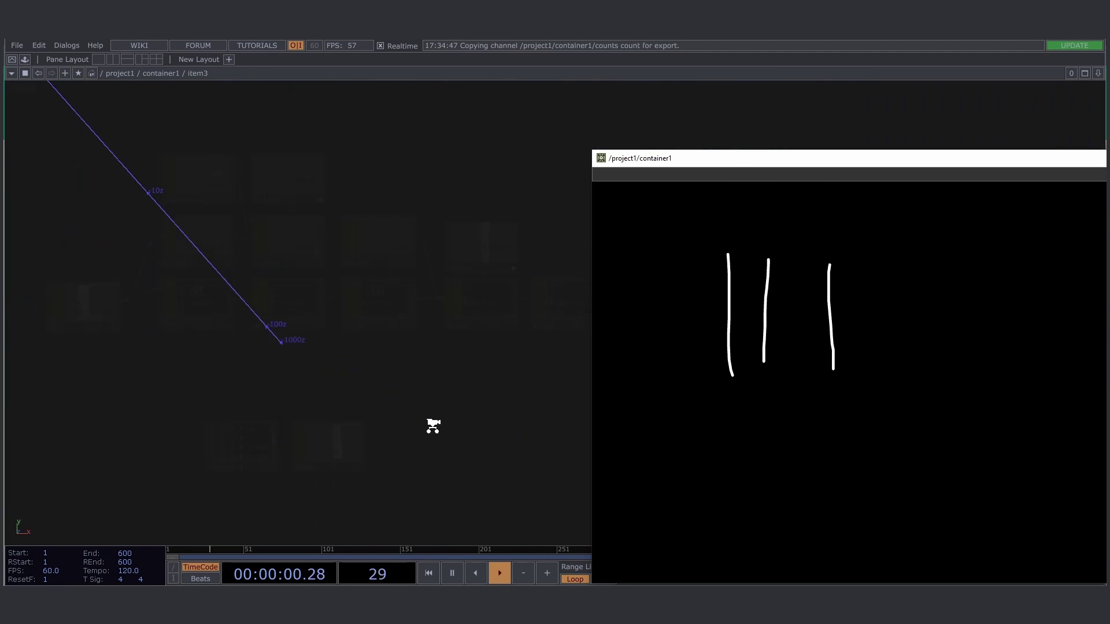
pyautogui.scroll(-8, 347, 425)
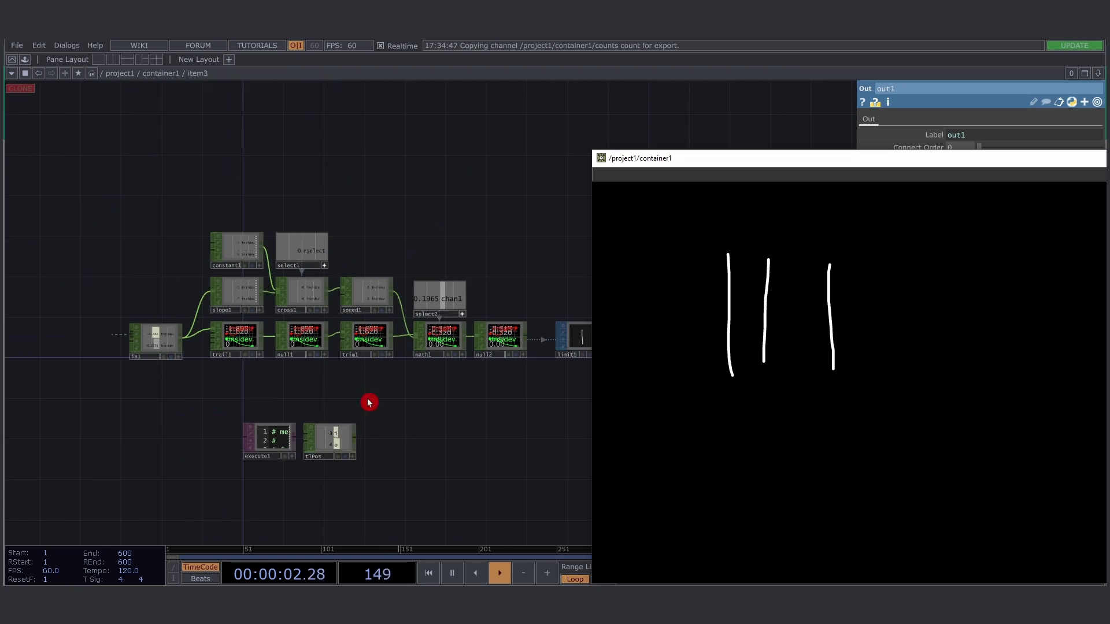
pyautogui.scroll(-8, 378, 358)
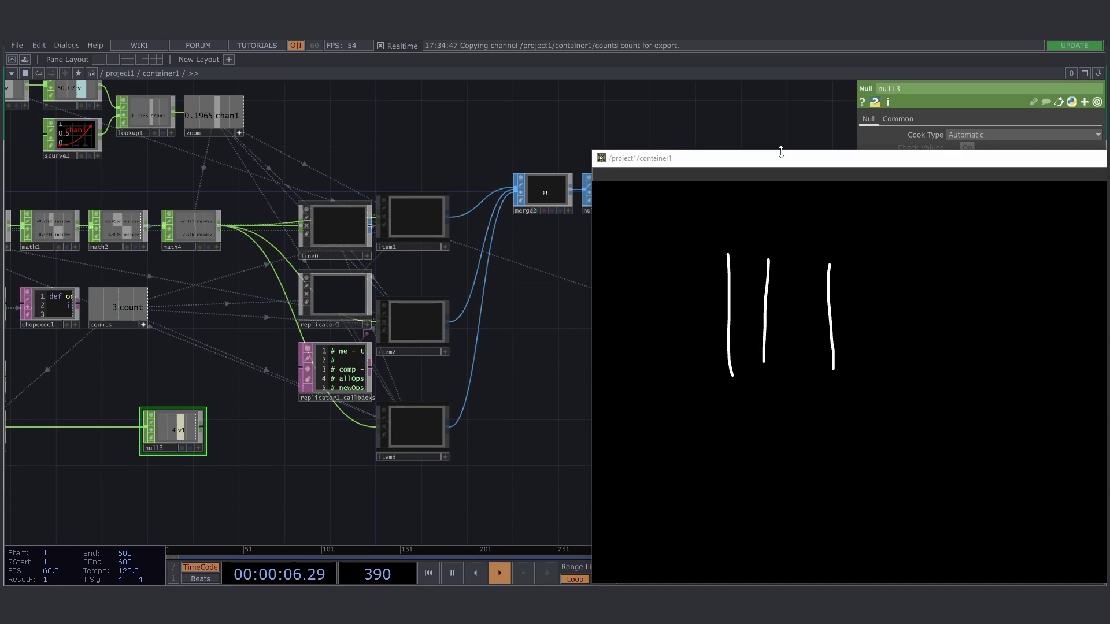
# Close the container1 viewer window and sweep slider1 between its maximum and minimum to check the output range of math5
pyautogui.moveTo(781, 156); pyautogui.dragTo(483, 173)
pyautogui.click(1020, 178)
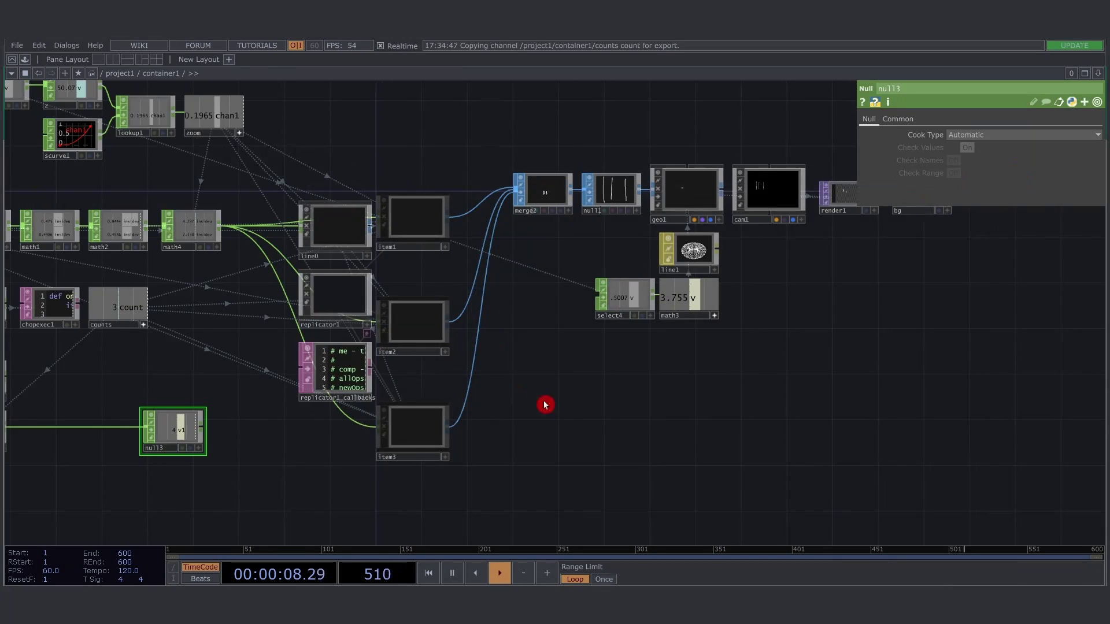
pyautogui.moveTo(545, 404); pyautogui.dragTo(633, 389)
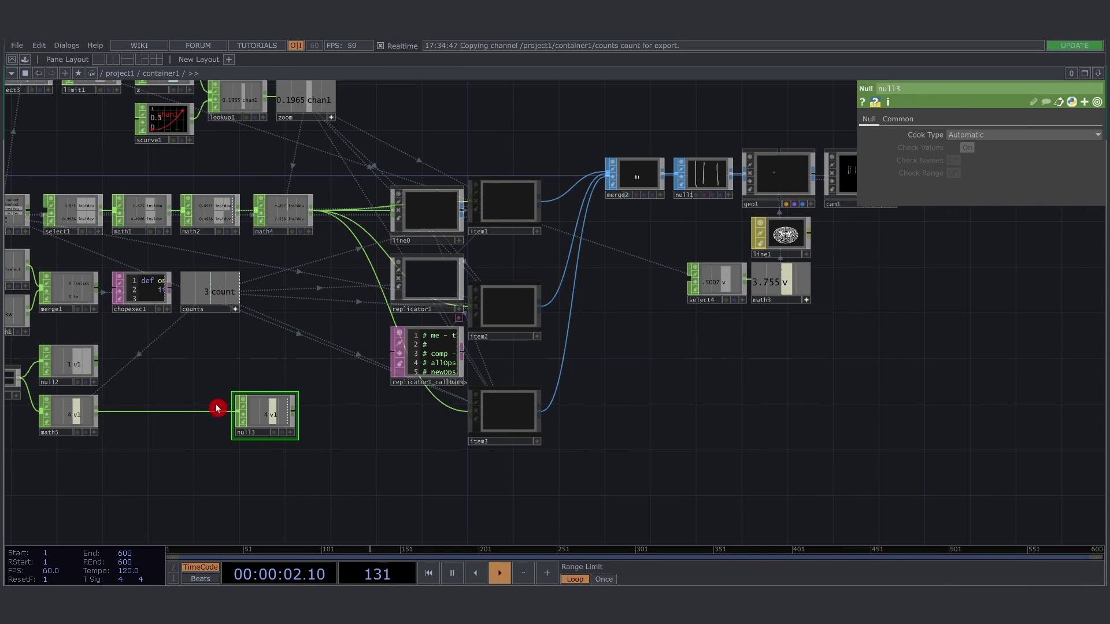
pyautogui.moveTo(218, 406); pyautogui.dragTo(358, 388)
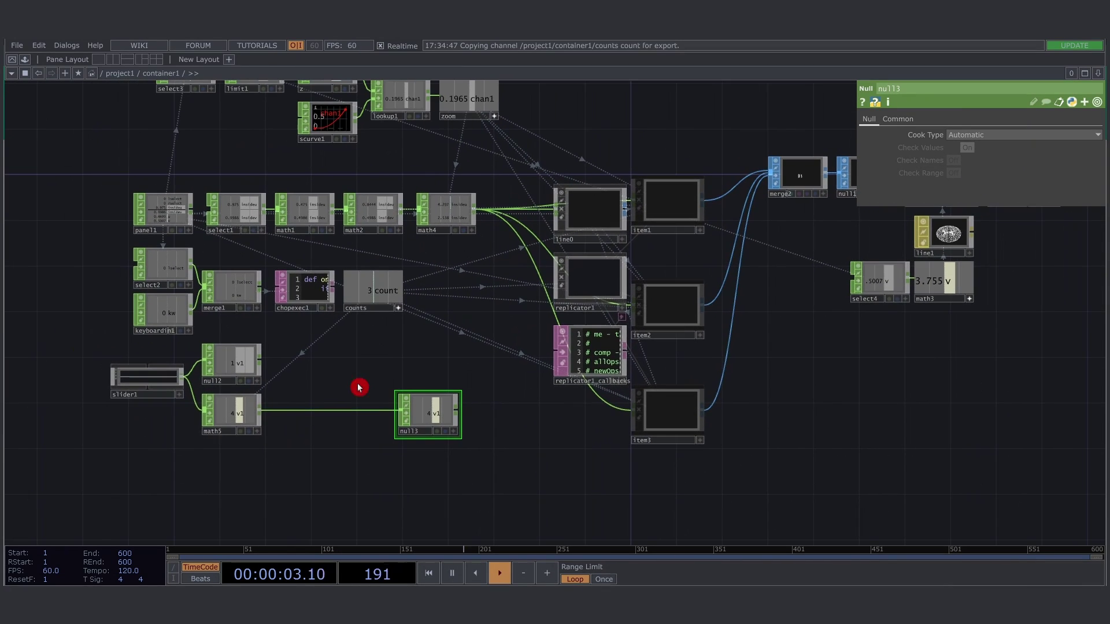
pyautogui.scroll(5, 145, 385)
pyautogui.click(148, 384)
pyautogui.moveTo(148, 385); pyautogui.dragTo(233, 374)
pyautogui.click(752, 445)
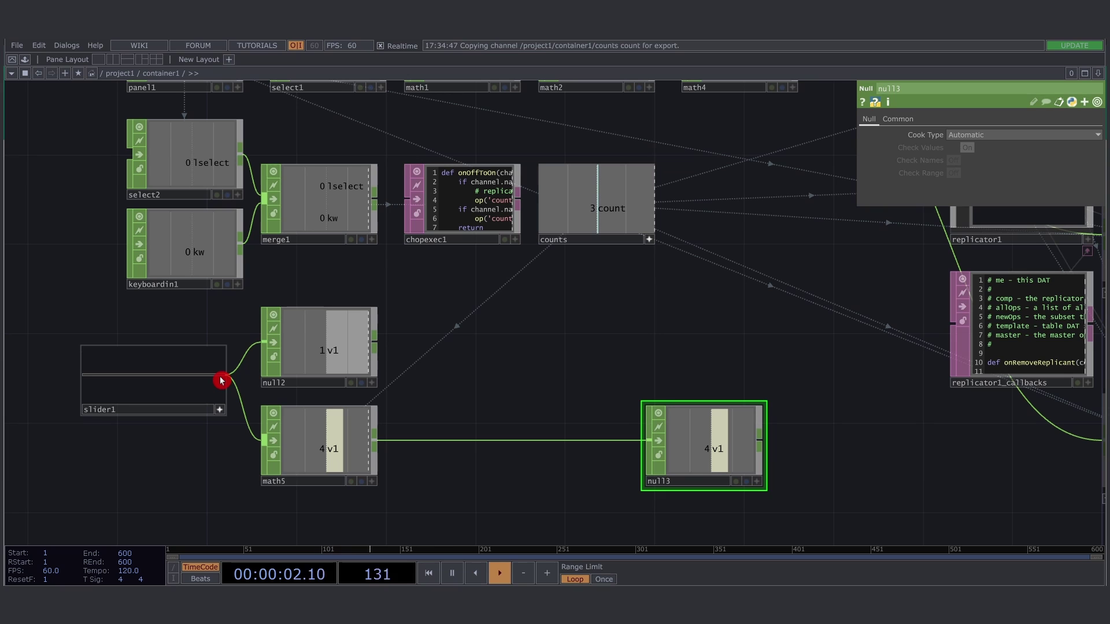
pyautogui.moveTo(223, 380); pyautogui.dragTo(72, 377)
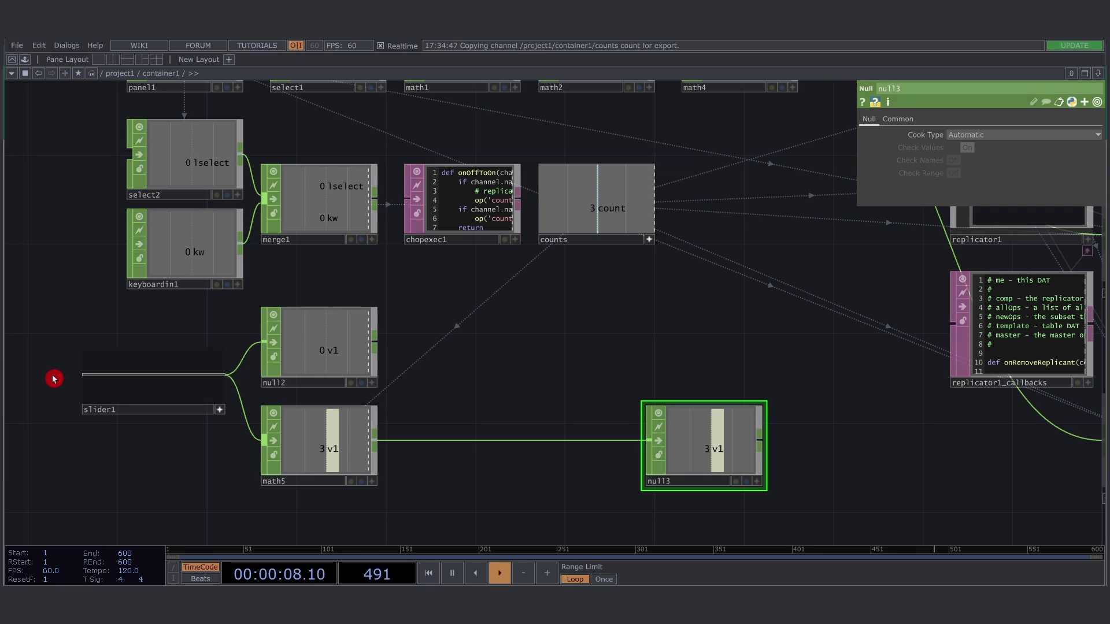
pyautogui.moveTo(54, 378); pyautogui.dragTo(29, 380)
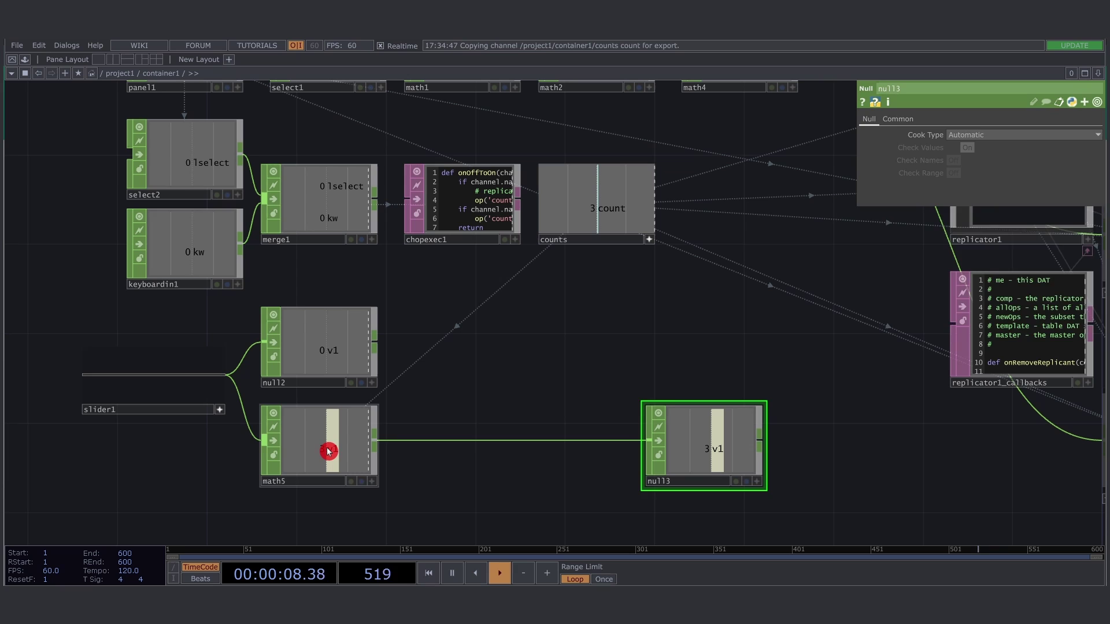
# Replace math5's lower To Range expression with the constant 1 and test slider1 from its minimum to its maximum
pyautogui.click(329, 452)
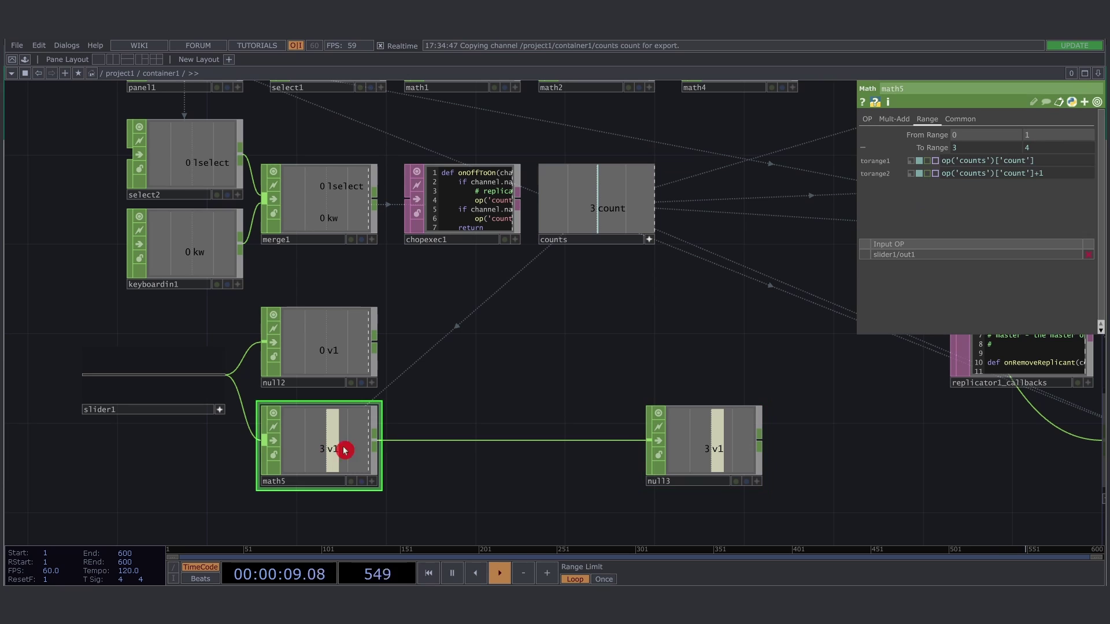
pyautogui.click(1050, 163)
pyautogui.write('1')
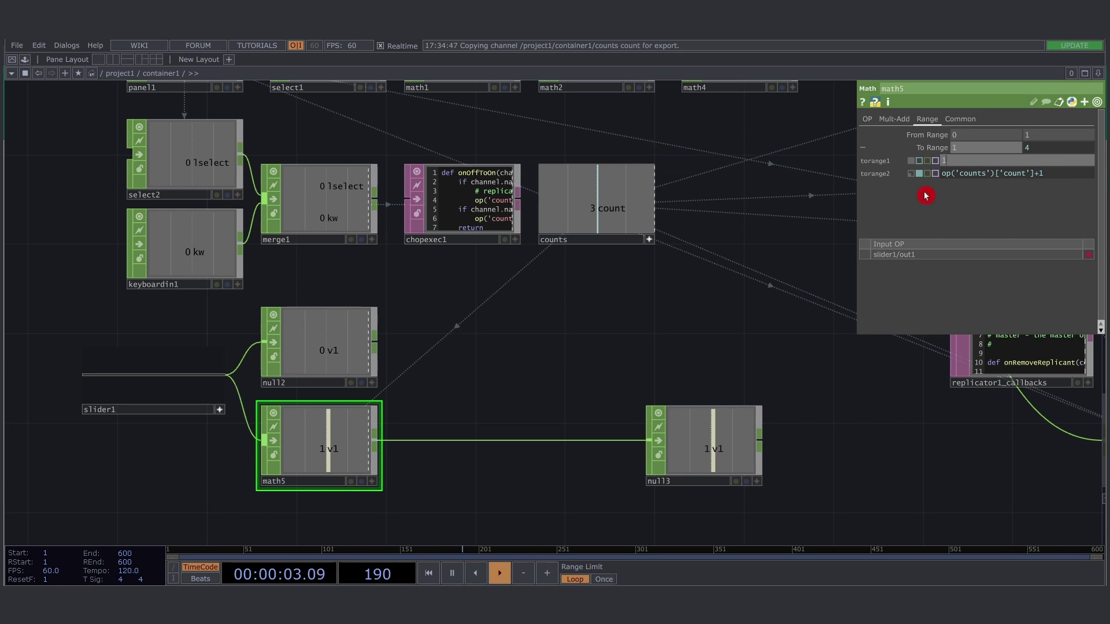
pyautogui.click(1037, 173)
pyautogui.click(600, 300)
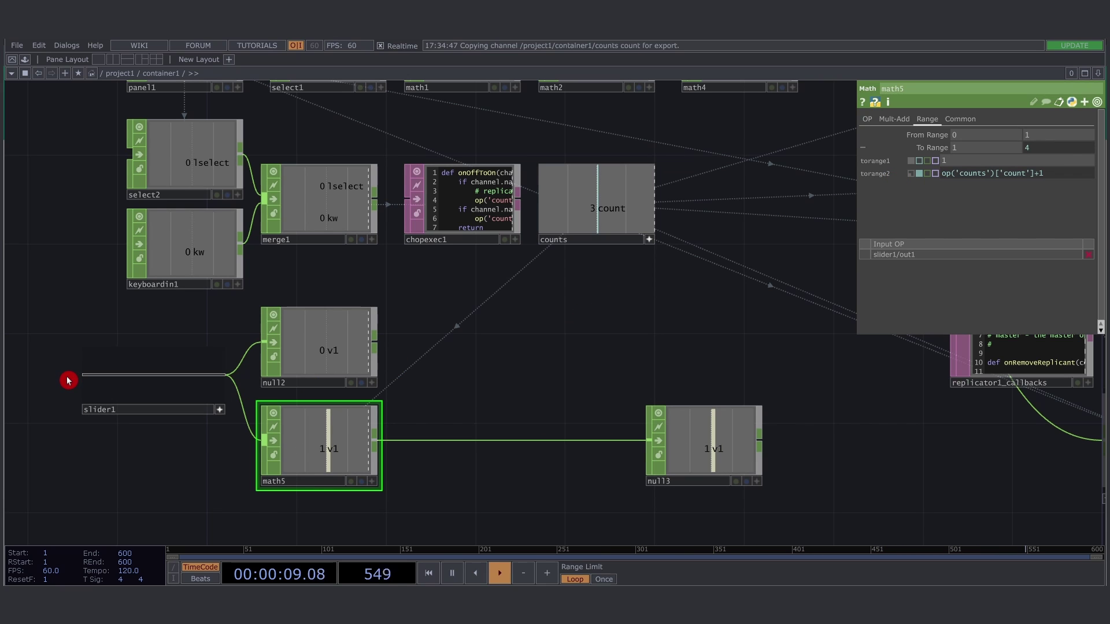
pyautogui.moveTo(68, 380); pyautogui.dragTo(230, 379)
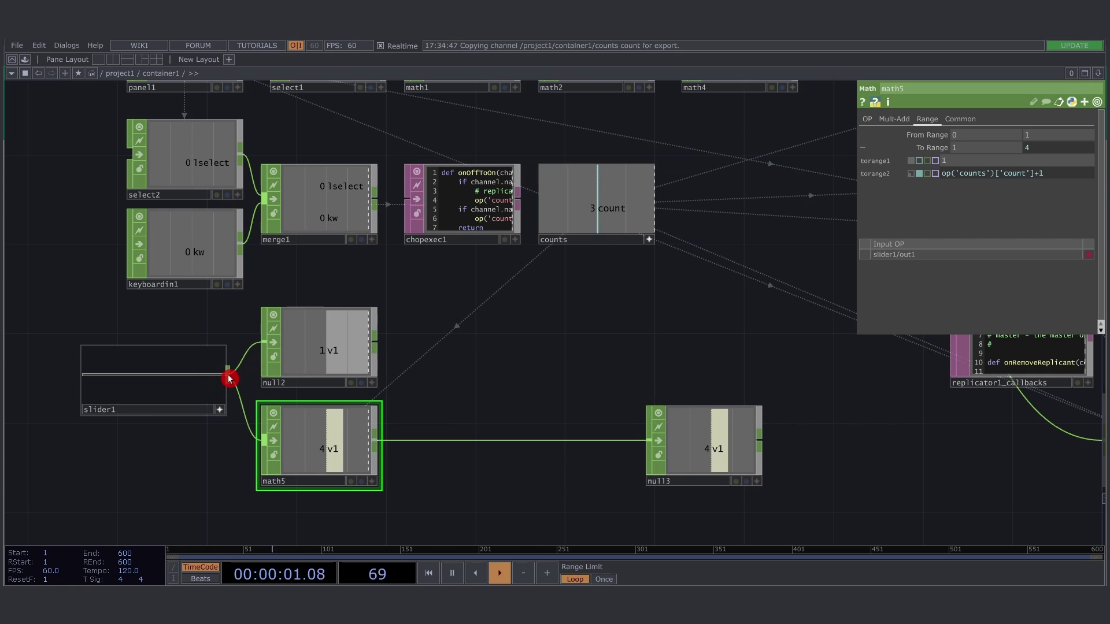
# Bring back the container1 viewer, draw a fourth vertical stroke and move the window aside so the network is visible
pyautogui.scroll(-5, 530, 392)
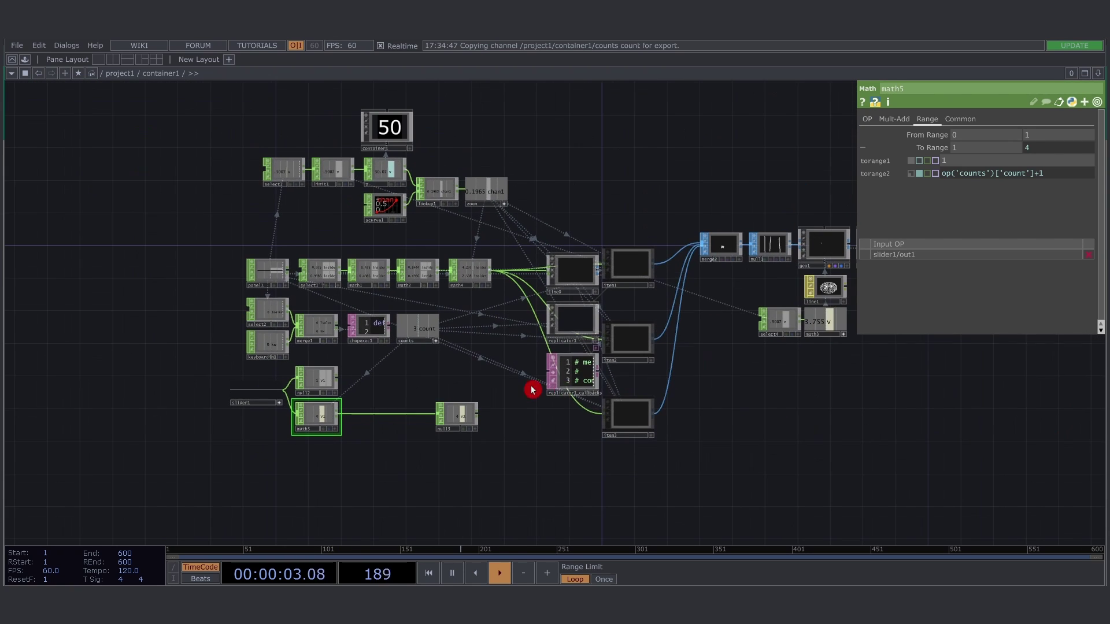
pyautogui.moveTo(678, 394); pyautogui.dragTo(654, 400)
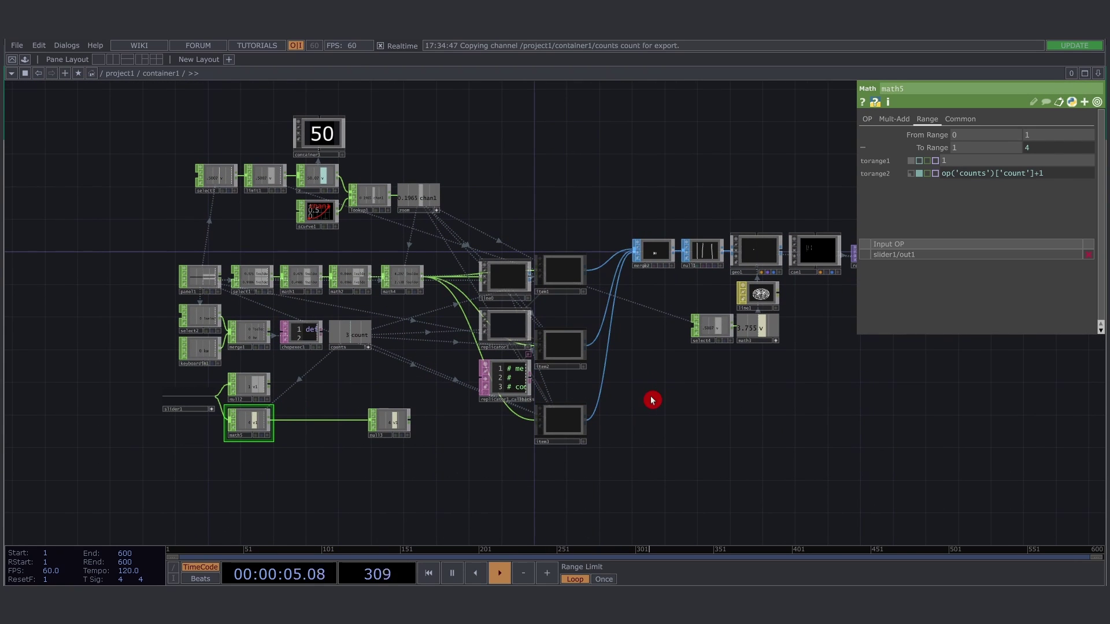
pyautogui.hotkey('alt', 'Tab')
pyautogui.moveTo(557, 285); pyautogui.dragTo(558, 392)
pyautogui.moveTo(401, 189); pyautogui.dragTo(808, 188)
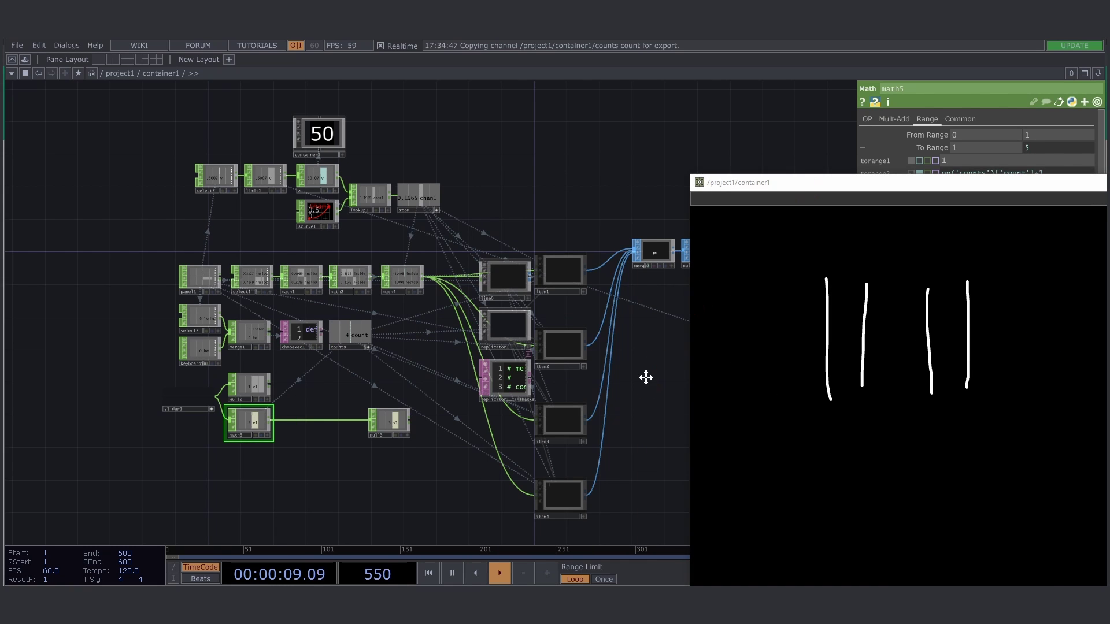
# Sweep slider1 across to its maximum and examine the remapped output of math5 against the drawn strokes
pyautogui.moveTo(644, 376); pyautogui.dragTo(644, 336)
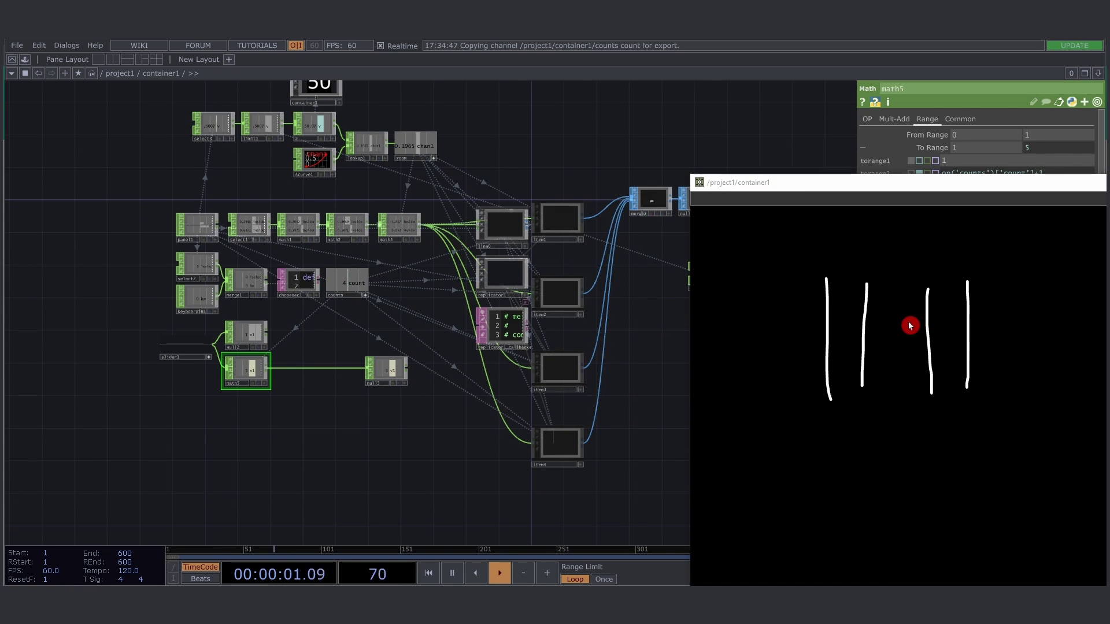
pyautogui.scroll(5, 159, 381)
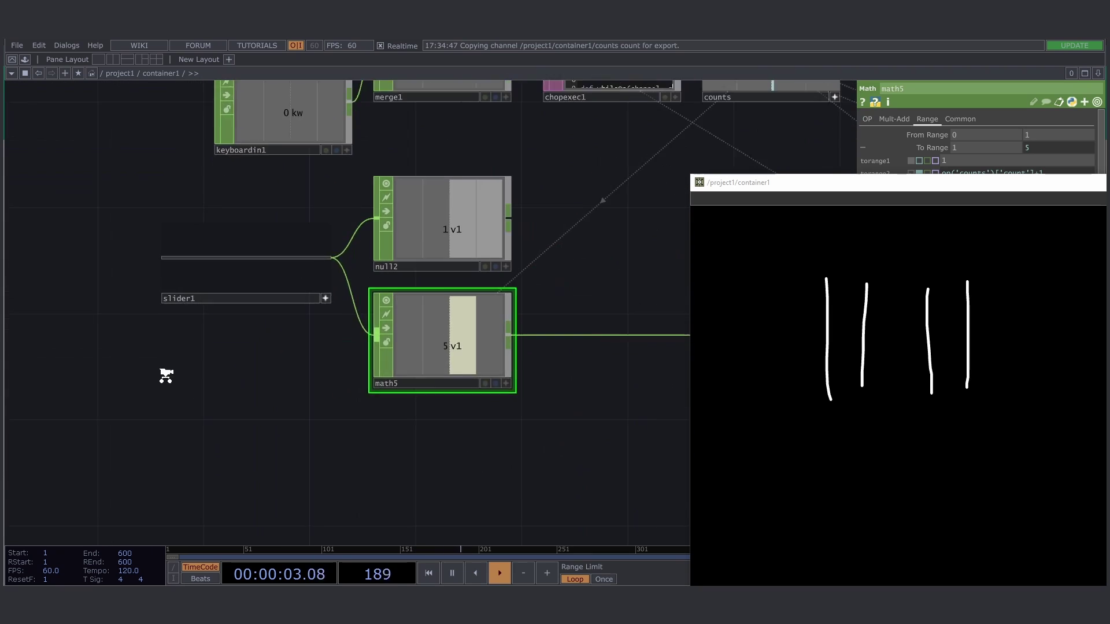
pyautogui.moveTo(297, 173); pyautogui.dragTo(155, 257)
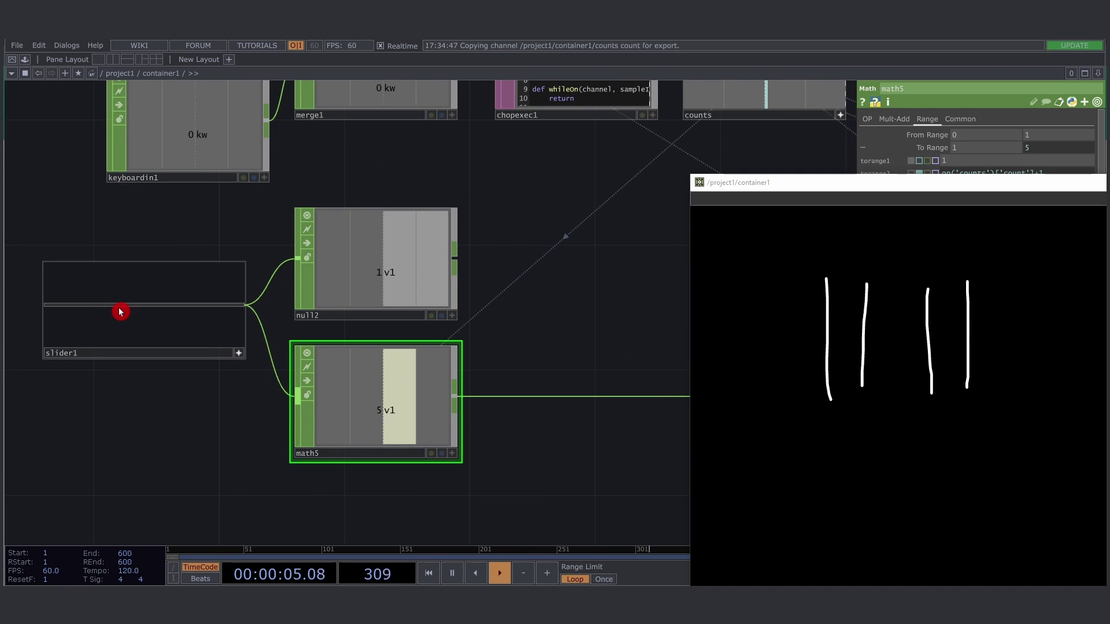
pyautogui.moveTo(120, 312); pyautogui.dragTo(269, 311)
pyautogui.moveTo(607, 347); pyautogui.dragTo(504, 358)
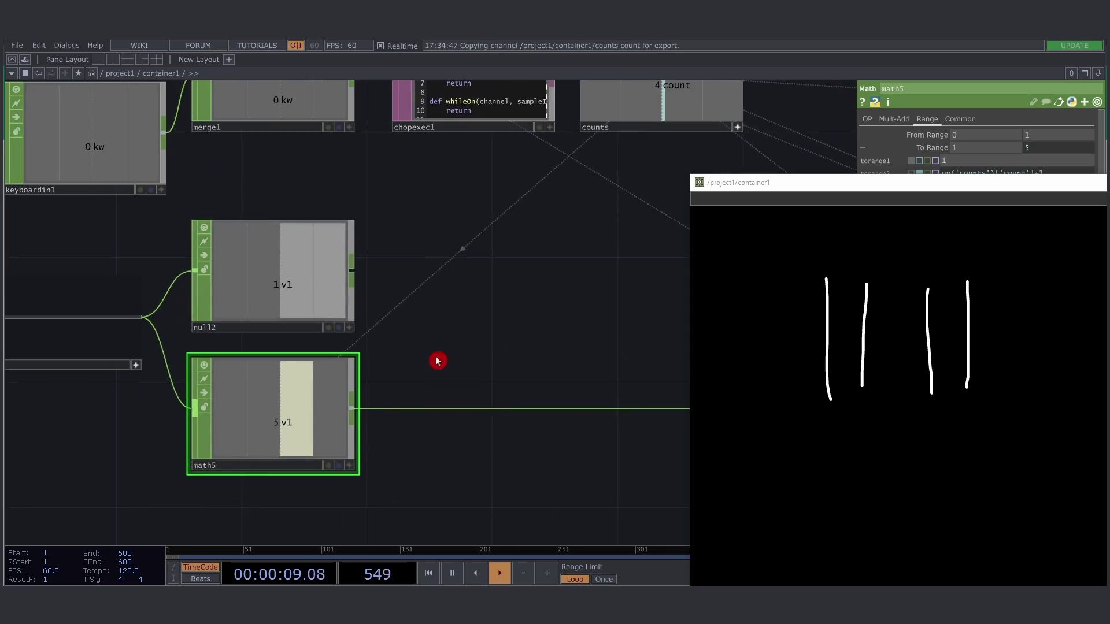
# Inspect the stored in and out values of tlPos inside item4 and return to the container1 network
pyautogui.moveTo(407, 361); pyautogui.dragTo(469, 339, button='middle')
pyautogui.moveTo(468, 340); pyautogui.dragTo(233, 305)
pyautogui.scroll(10, 452, 378)
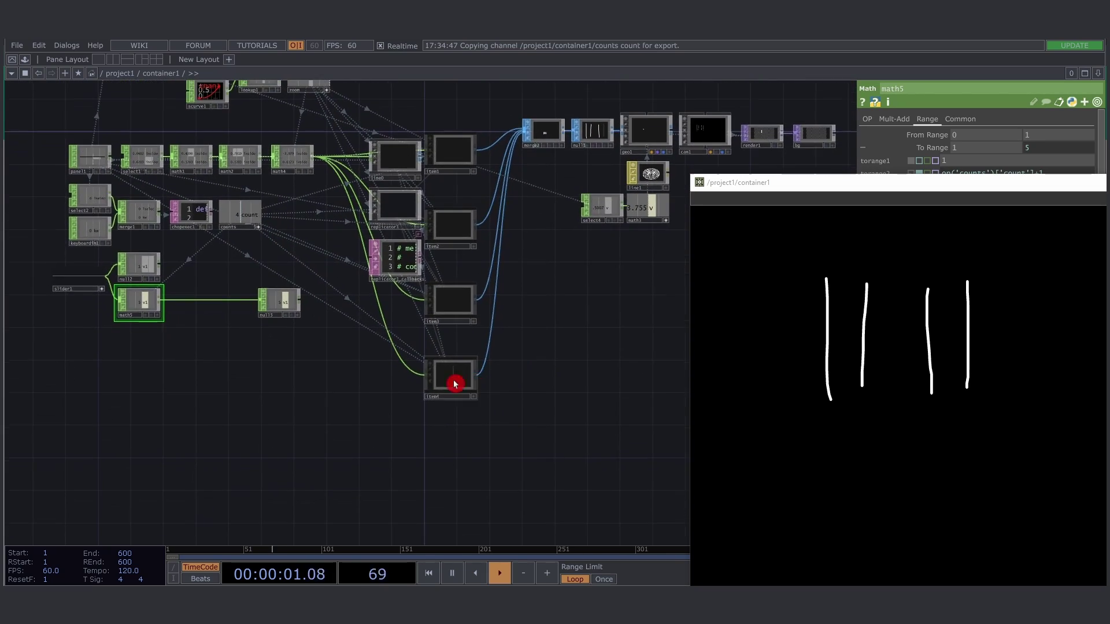
pyautogui.scroll(5, 332, 454)
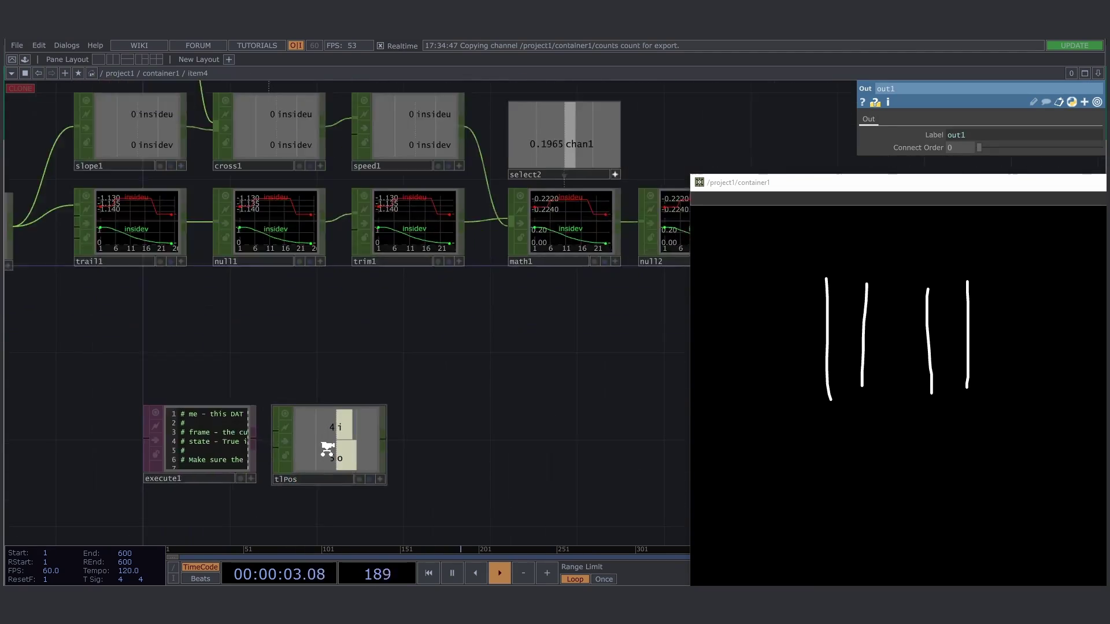
pyautogui.scroll(-3, 334, 428)
pyautogui.moveTo(278, 345); pyautogui.dragTo(415, 493)
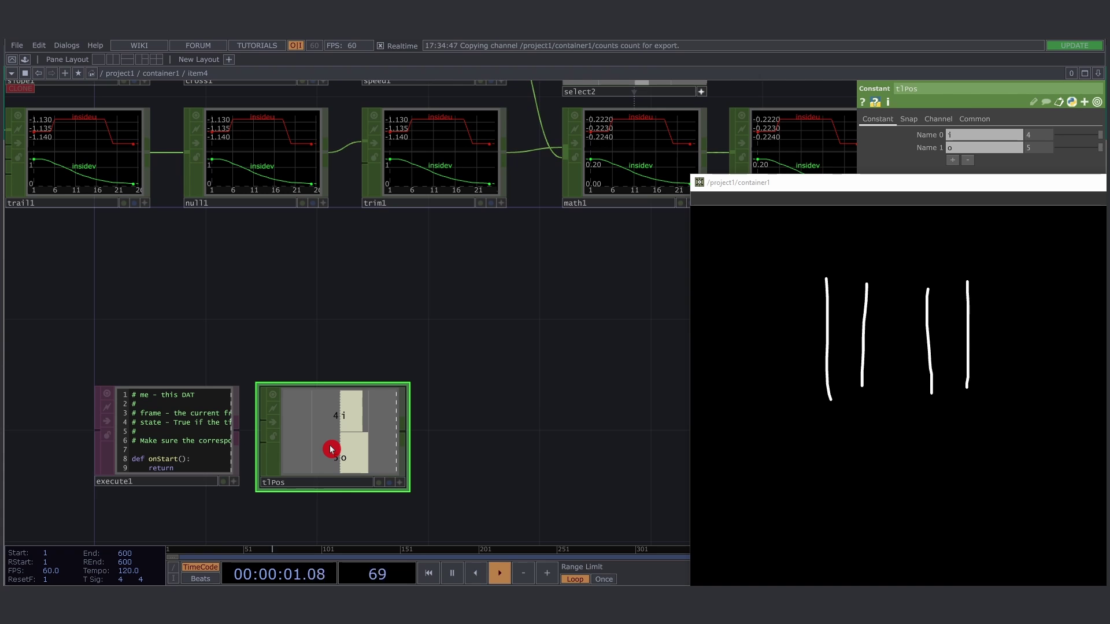
pyautogui.press('u')
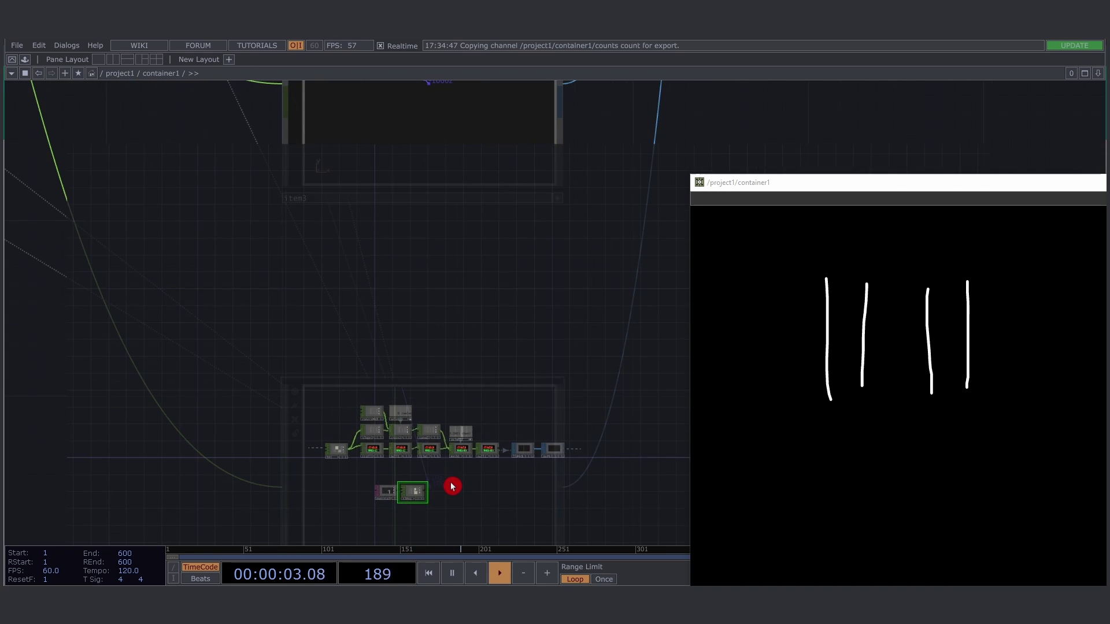
# Review the execute1 and tlPos operators inside line0 and check the name of the null after math5 in container1
pyautogui.moveTo(569, 230); pyautogui.dragTo(575, 404)
pyautogui.press('i')
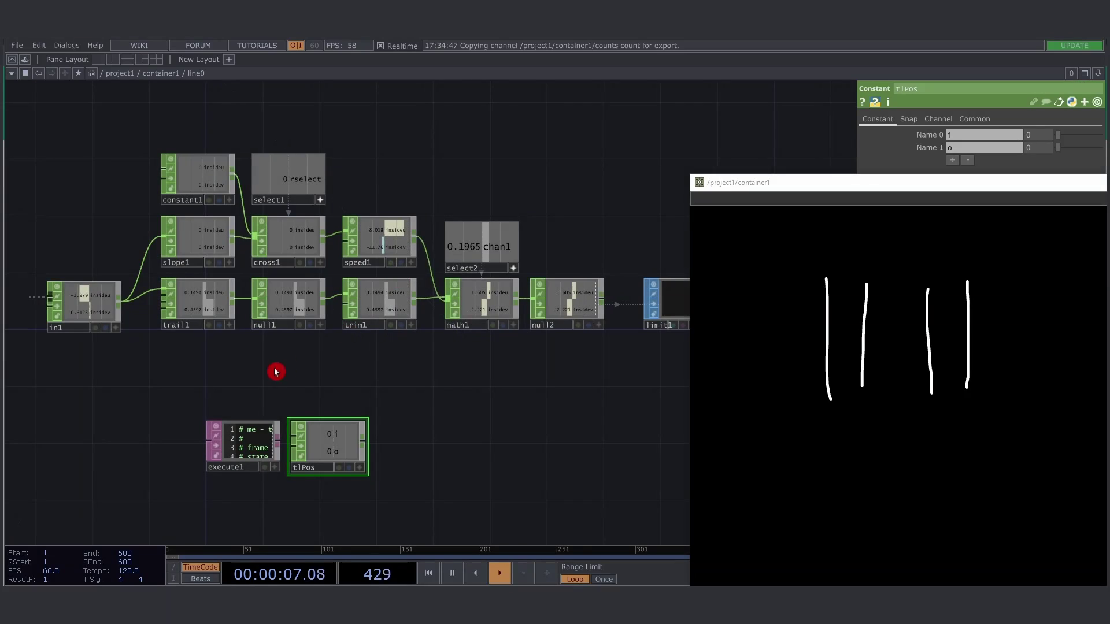
pyautogui.moveTo(243, 404); pyautogui.dragTo(267, 320)
pyautogui.moveTo(265, 317); pyautogui.dragTo(386, 390, button='right')
pyautogui.moveTo(274, 360); pyautogui.dragTo(359, 381)
pyautogui.moveTo(442, 381); pyautogui.dragTo(435, 372, button='middle')
pyautogui.scroll(-10, 434, 373)
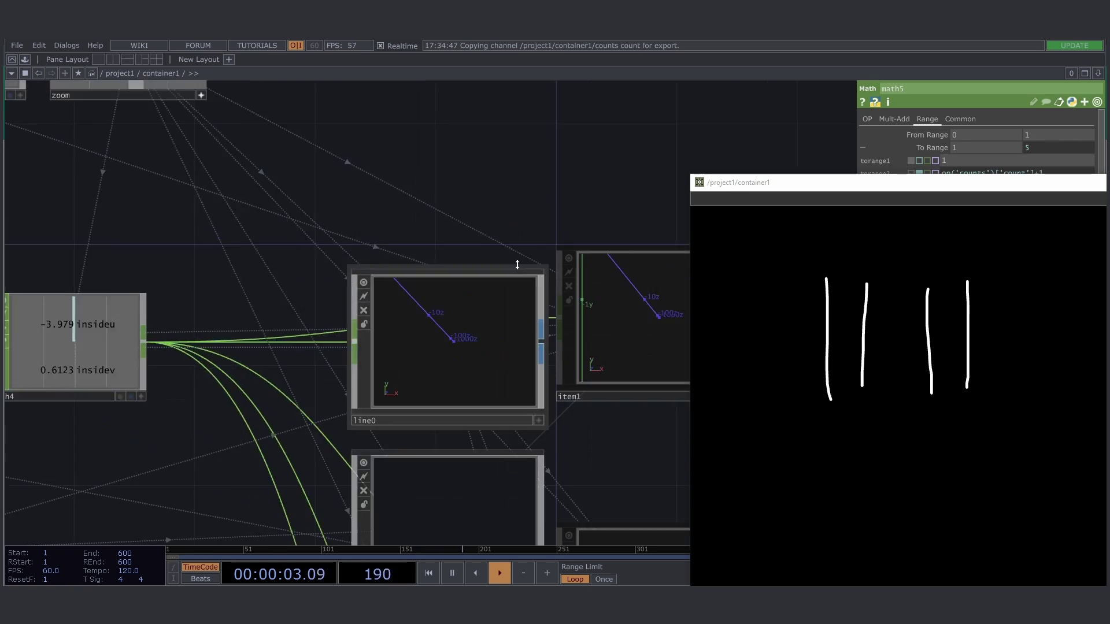
pyautogui.scroll(5, 407, 434)
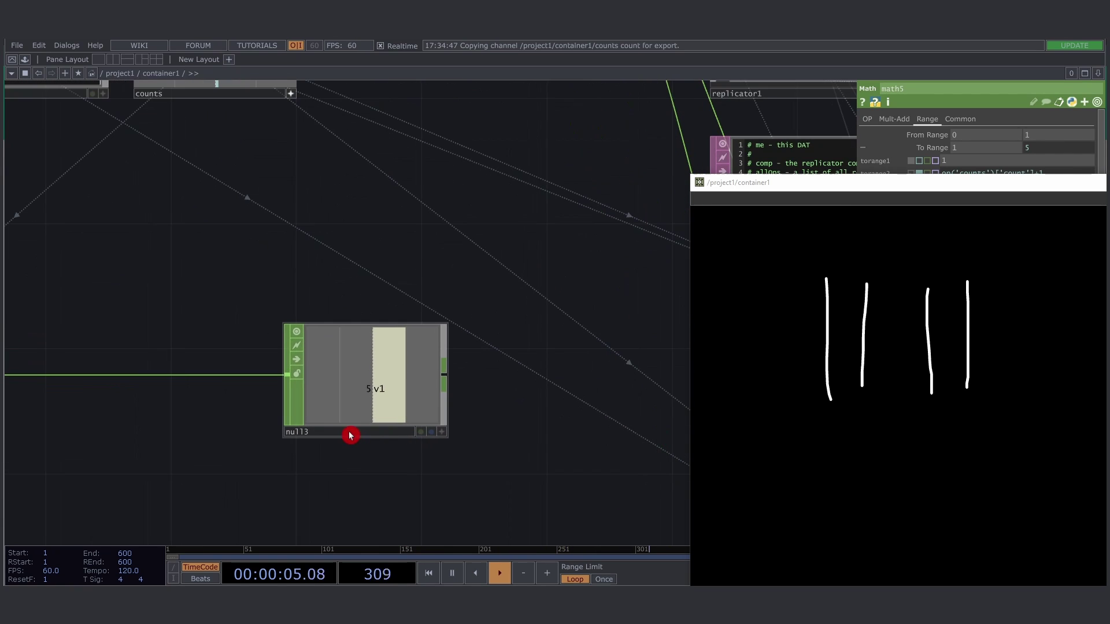
pyautogui.click(346, 436)
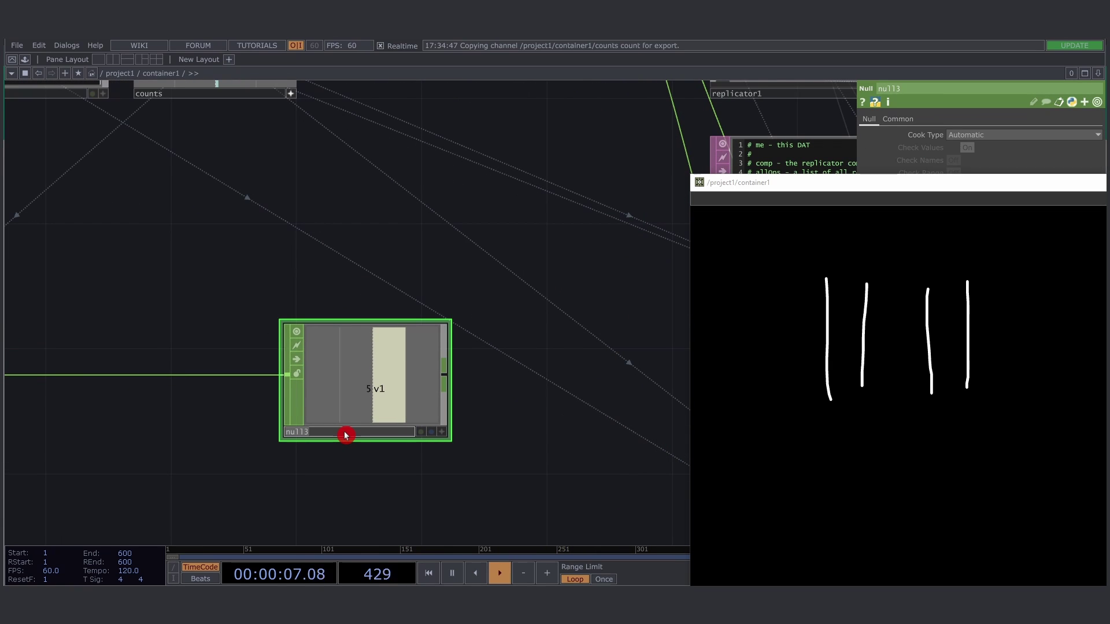
pyautogui.scroll(-6, 131, 465)
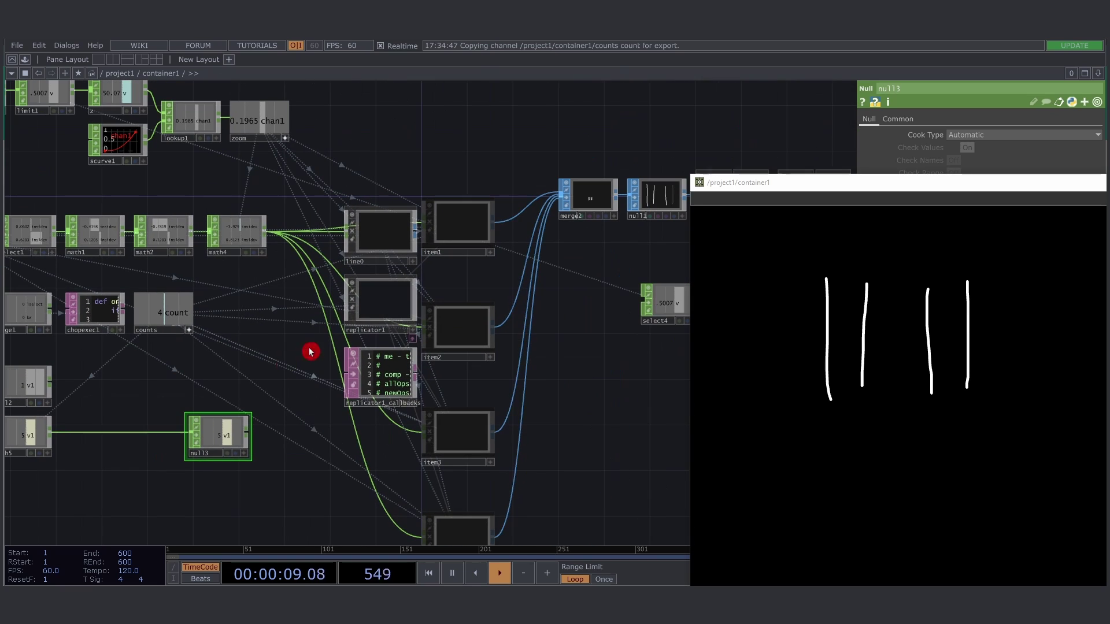
# Inside line0, add a Select CHOP above execute1 and set its CHOPs parameter to ../null3
pyautogui.doubleClick(384, 229)
pyautogui.moveTo(298, 410); pyautogui.dragTo(335, 389)
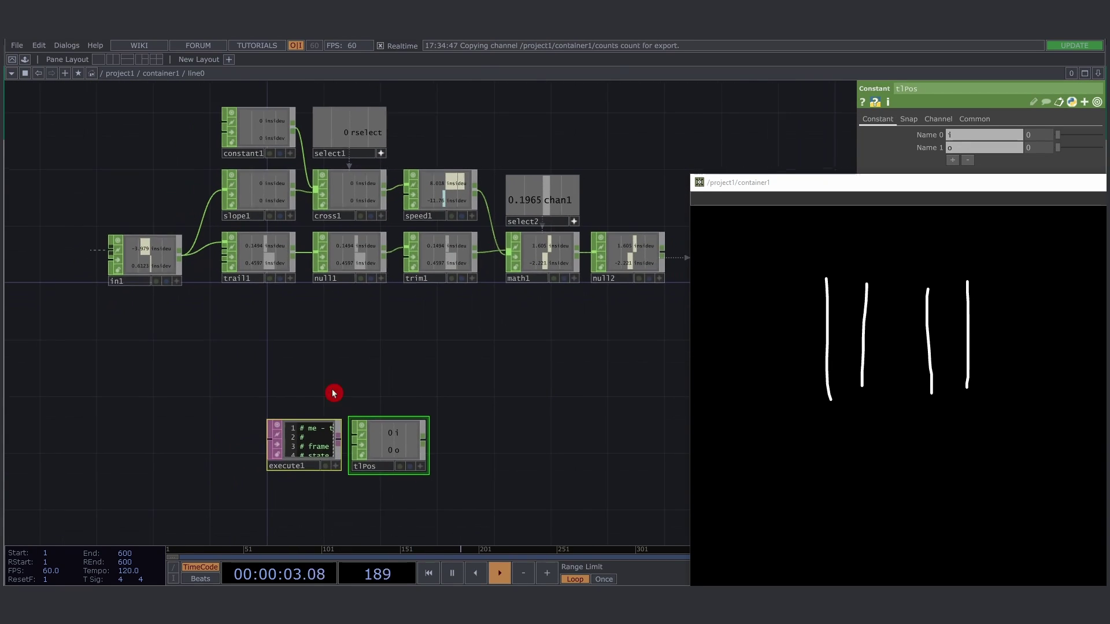
pyautogui.press('Tab')
pyautogui.write('sel')
pyautogui.press('Return')
pyautogui.click(294, 389)
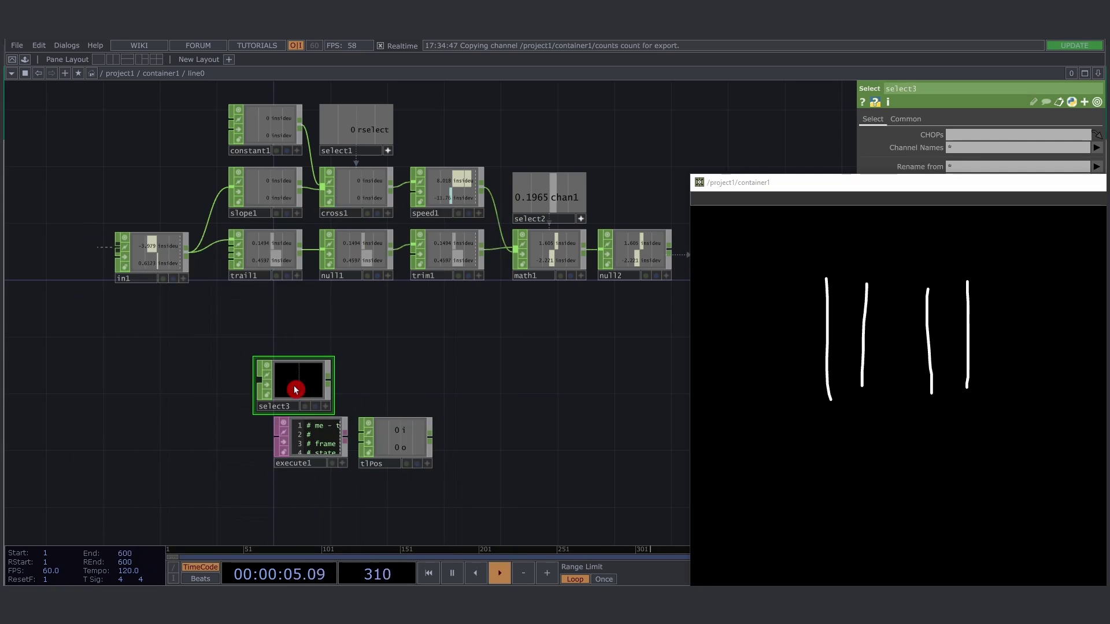
pyautogui.moveTo(296, 391); pyautogui.dragTo(312, 390)
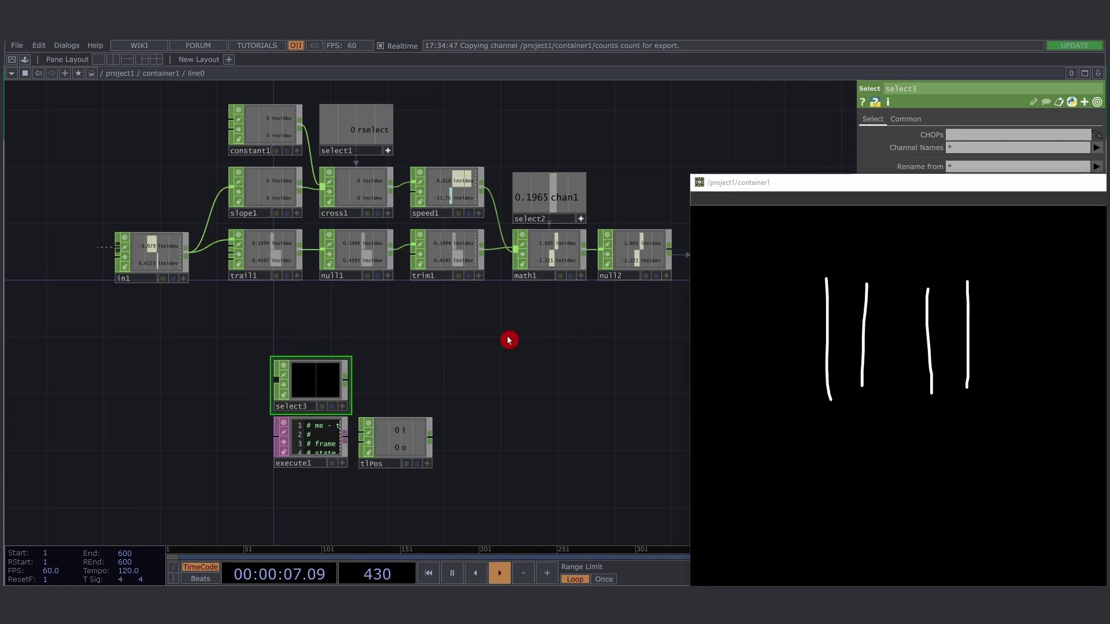
pyautogui.click(991, 138)
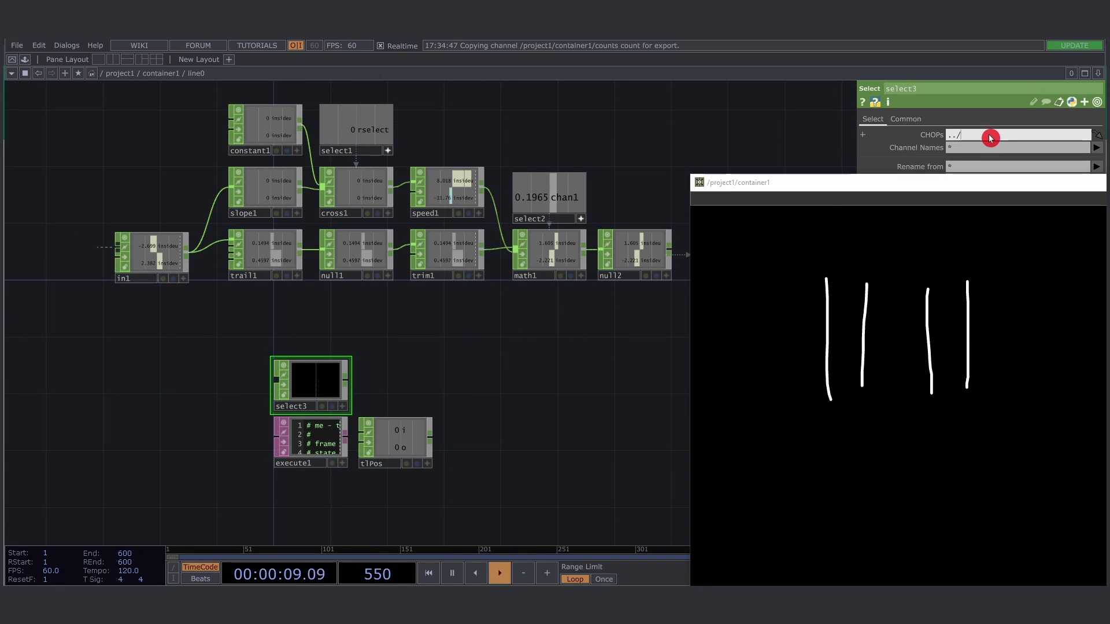
pyautogui.press('Return')
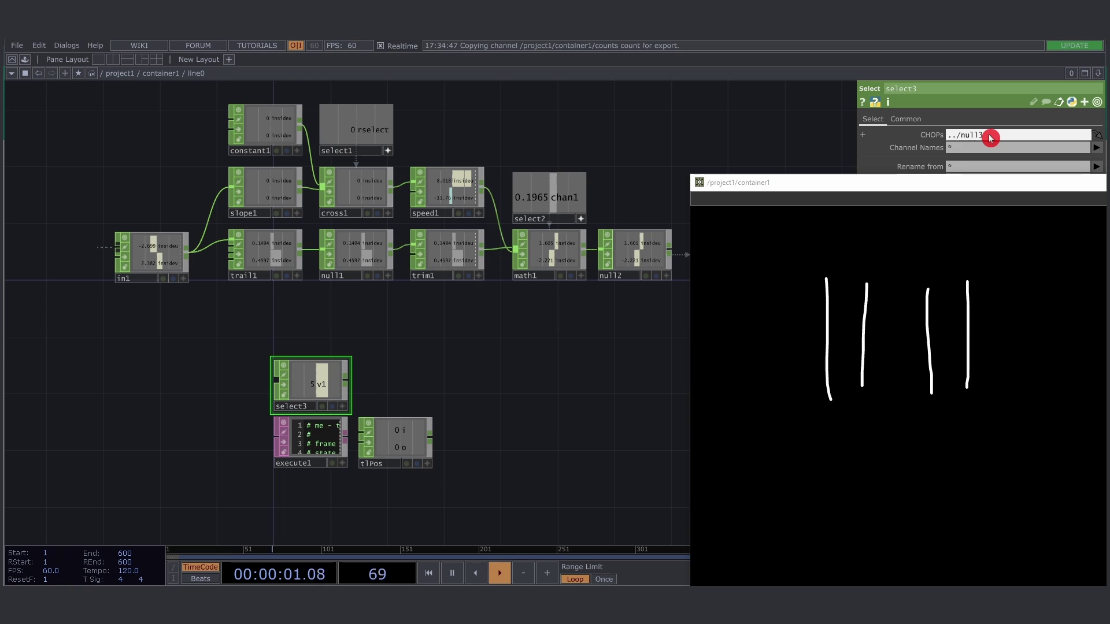
# Copy select3, execute1 and tlPos in line0 and open the item1 component
pyautogui.moveTo(850, 188); pyautogui.dragTo(659, 314)
pyautogui.moveTo(891, 334); pyautogui.dragTo(948, 332)
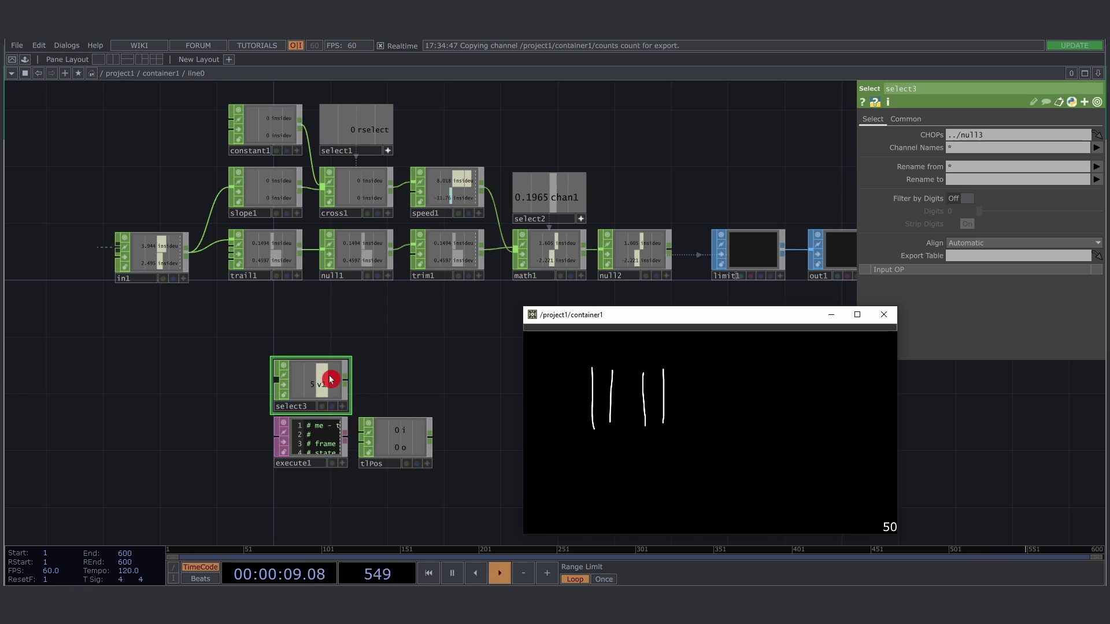
pyautogui.moveTo(212, 341); pyautogui.dragTo(487, 499)
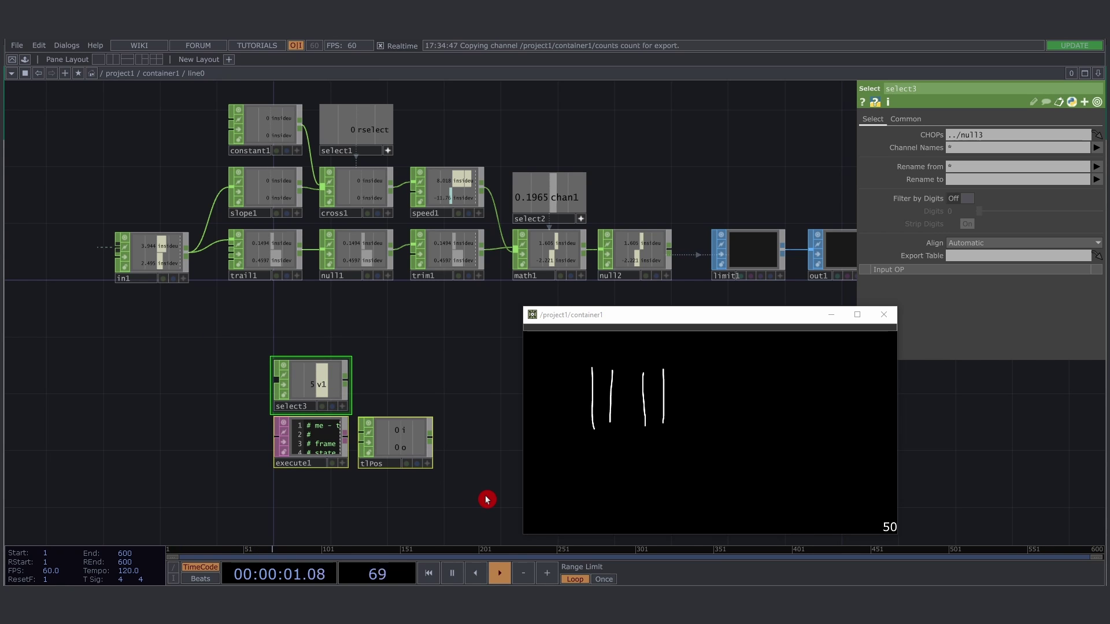
pyautogui.hotkey('ctrl', 'c')
pyautogui.press('u')
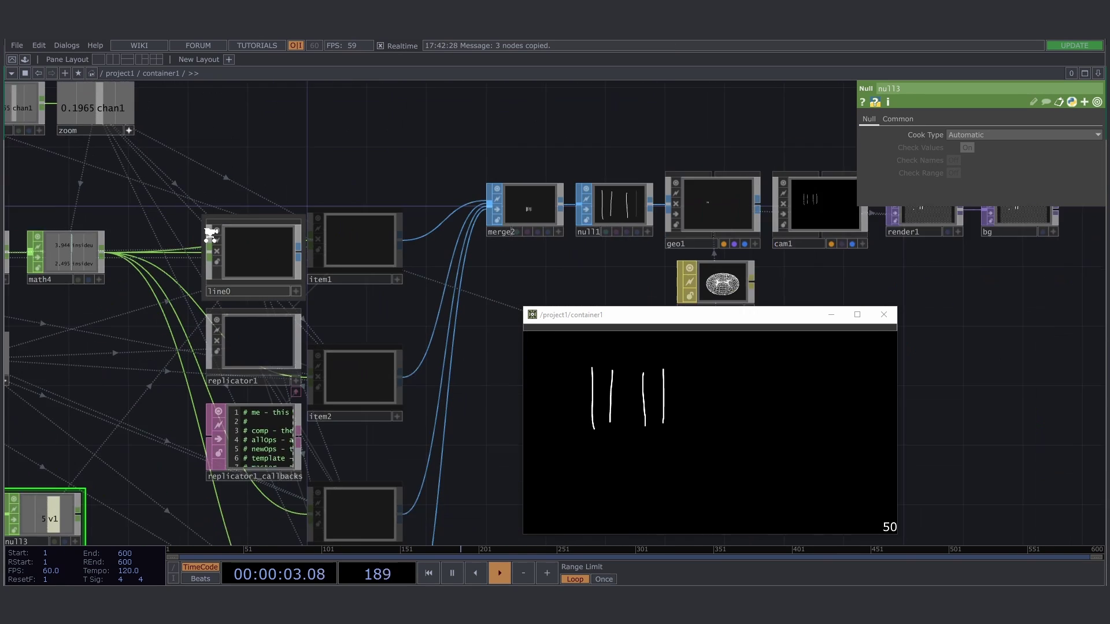
pyautogui.click(314, 242)
pyautogui.press('i')
pyautogui.hotkey('ctrl', 'v')
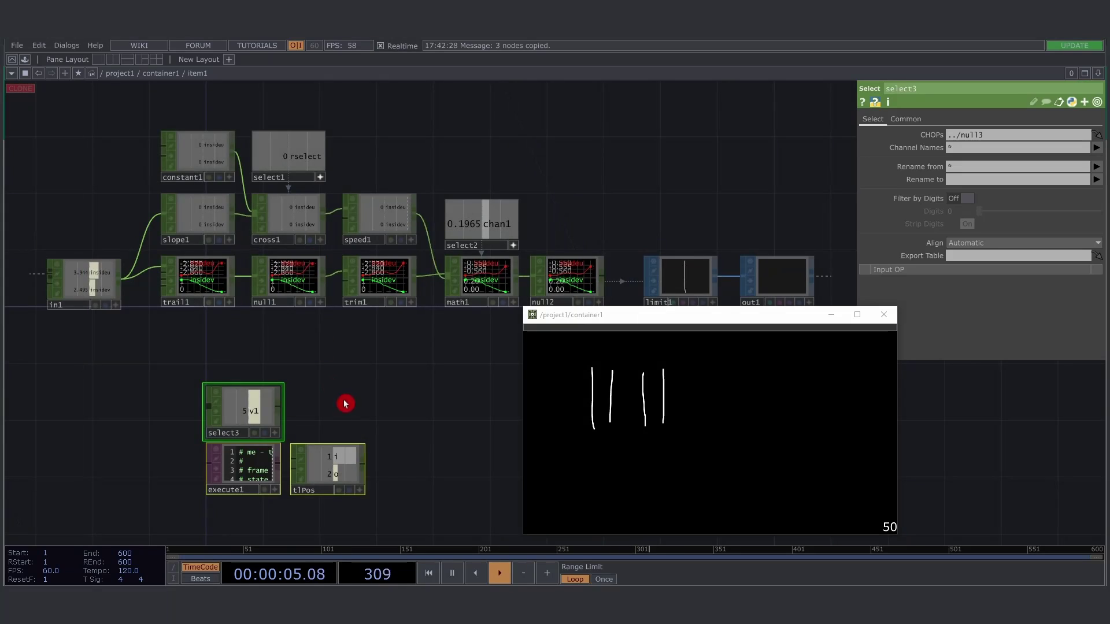
# Inside item1, compare the slider value arriving in select3 with the i and o values of tlPos
pyautogui.moveTo(345, 404); pyautogui.dragTo(354, 298, button='middle')
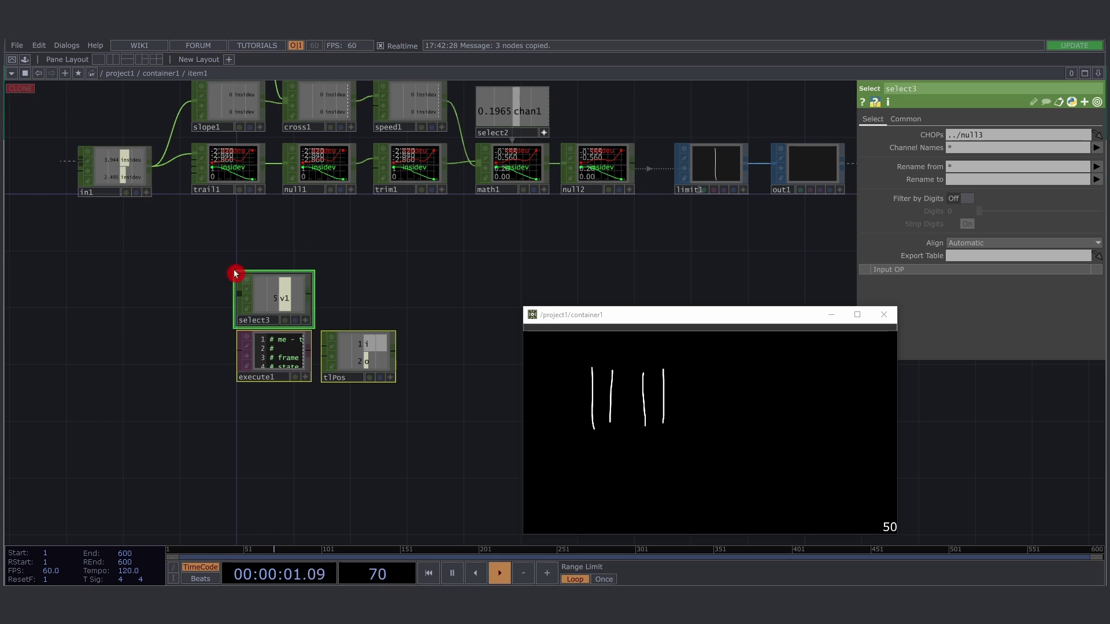
pyautogui.moveTo(193, 258); pyautogui.dragTo(400, 399)
pyautogui.moveTo(368, 292); pyautogui.dragTo(383, 294, button='middle')
pyautogui.click(372, 310)
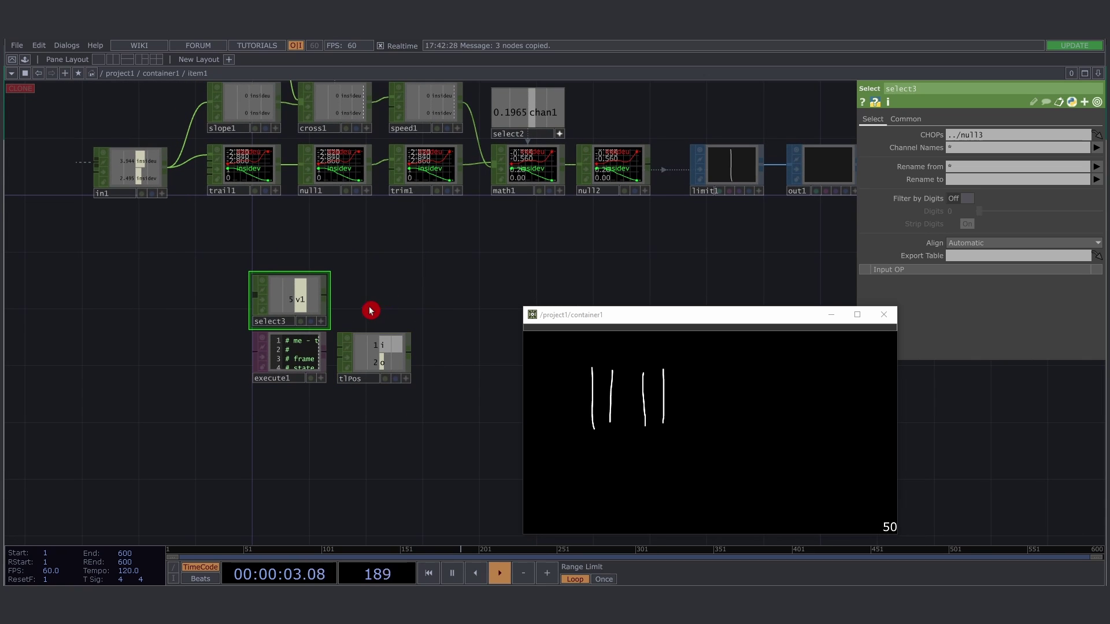
pyautogui.click(295, 305)
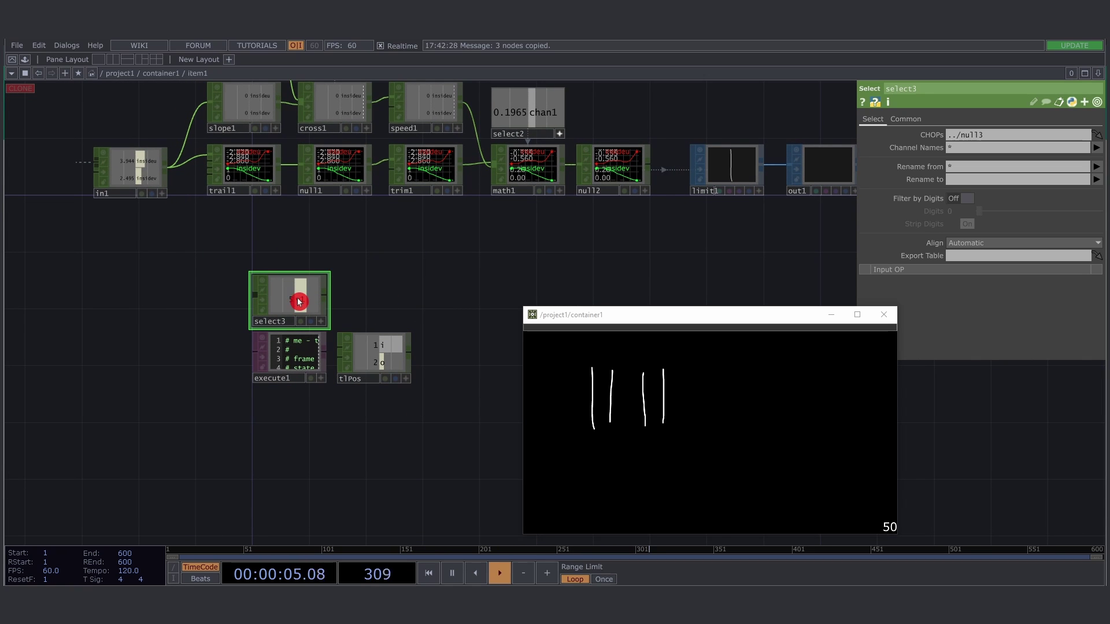
pyautogui.moveTo(378, 302); pyautogui.dragTo(364, 304)
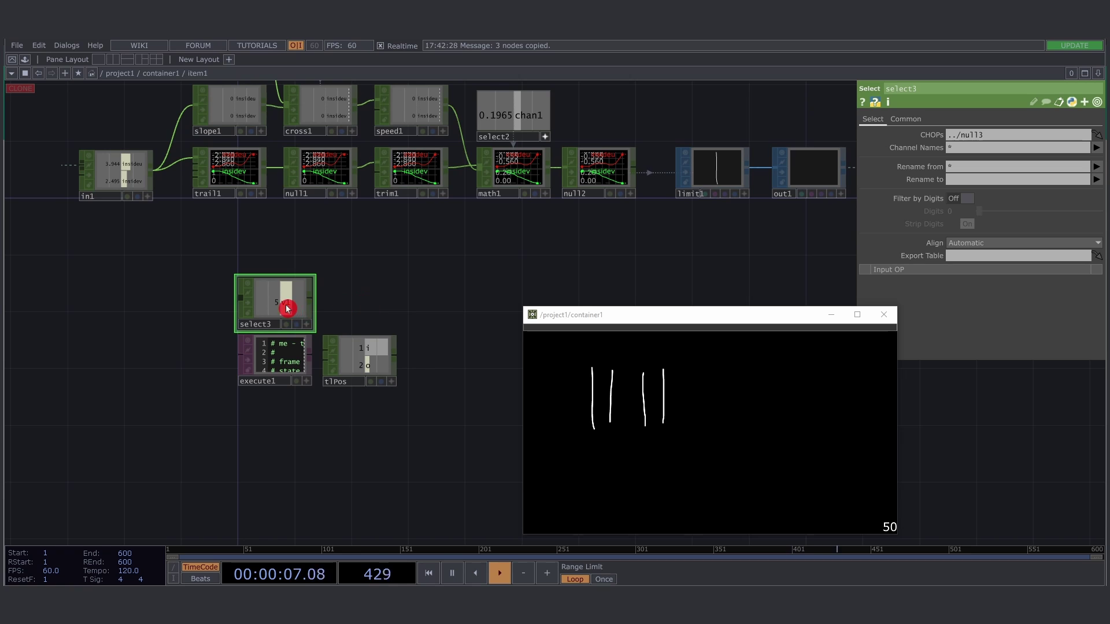
pyautogui.scroll(2, 289, 305)
pyautogui.moveTo(580, 319); pyautogui.dragTo(730, 379)
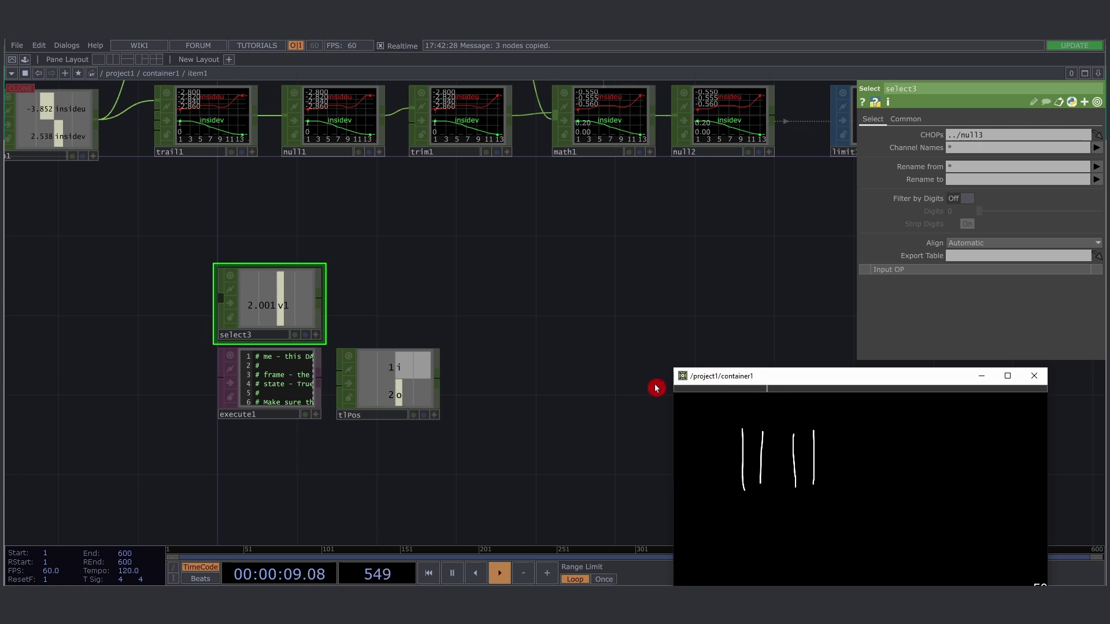
pyautogui.moveTo(377, 336); pyautogui.dragTo(423, 383)
pyautogui.moveTo(480, 440); pyautogui.dragTo(453, 447)
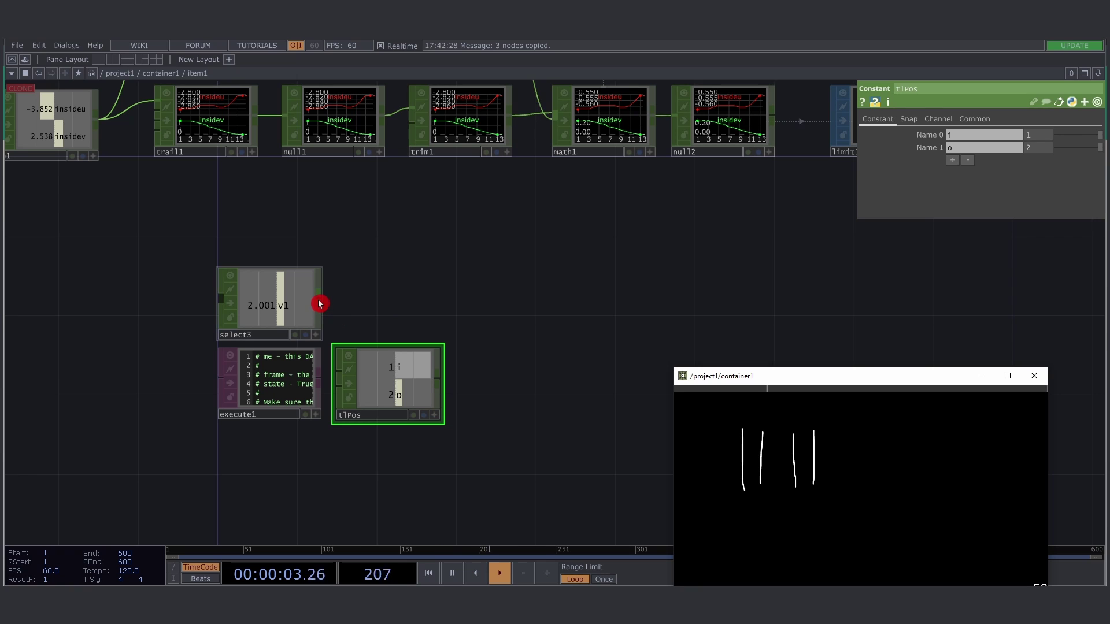
# Add a Limit CHOP after select3 in item1 and set its type to Clamp
pyautogui.click(322, 302)
pyautogui.write('li')
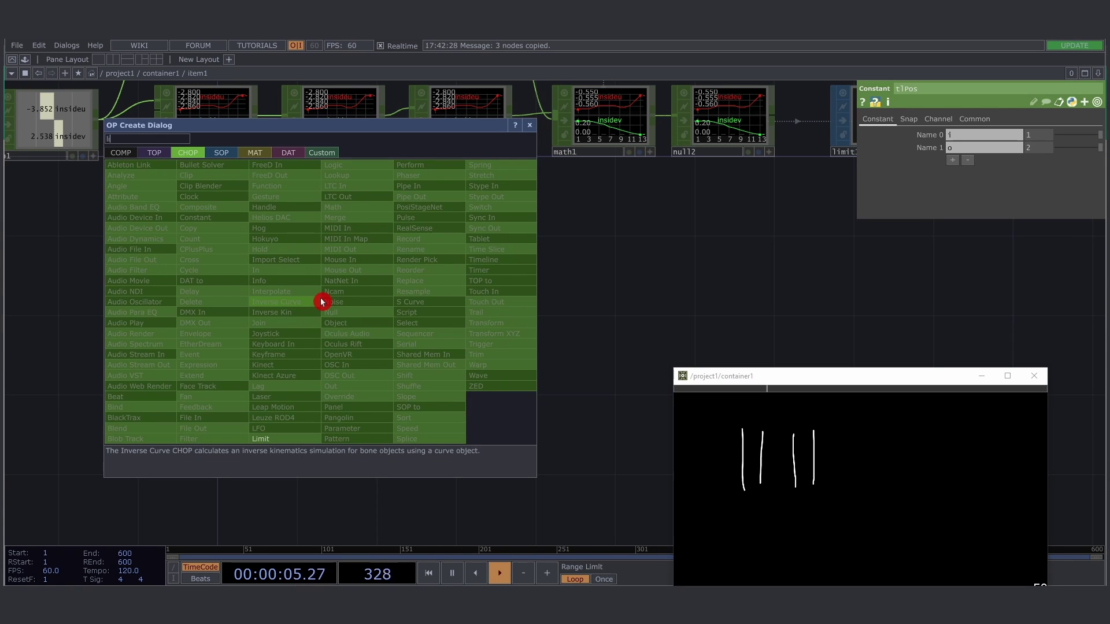
pyautogui.click(302, 438)
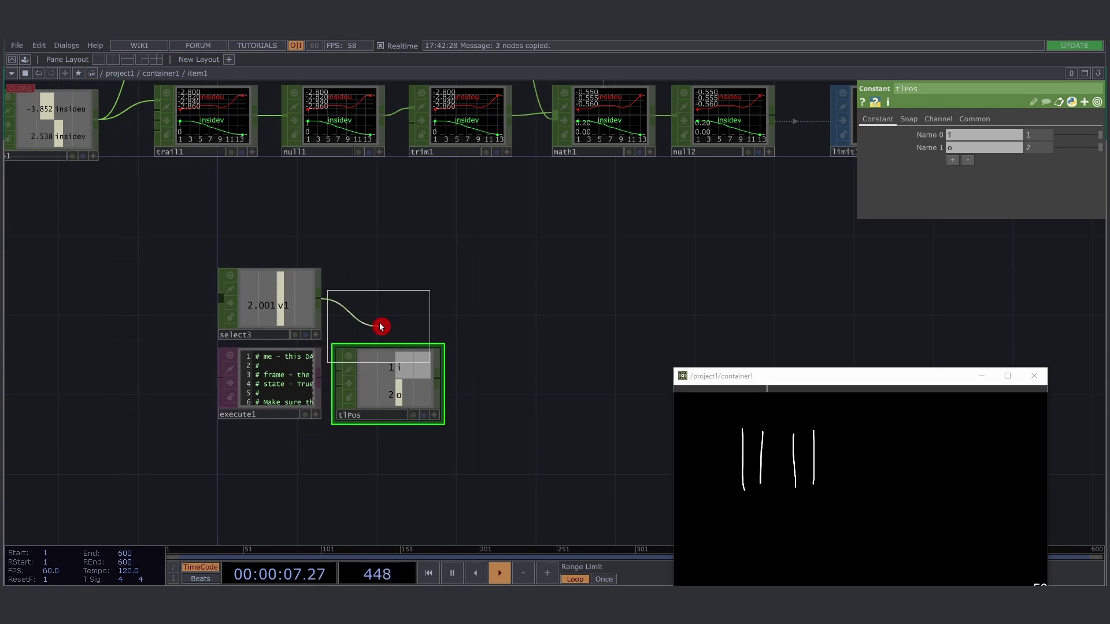
pyautogui.click(388, 307)
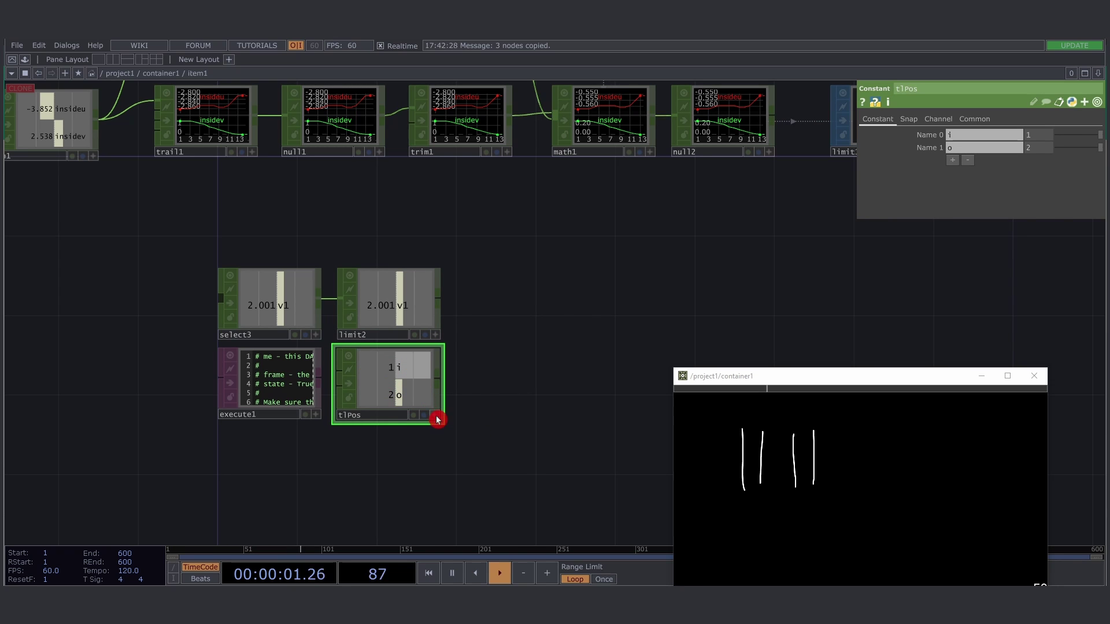
pyautogui.click(398, 321)
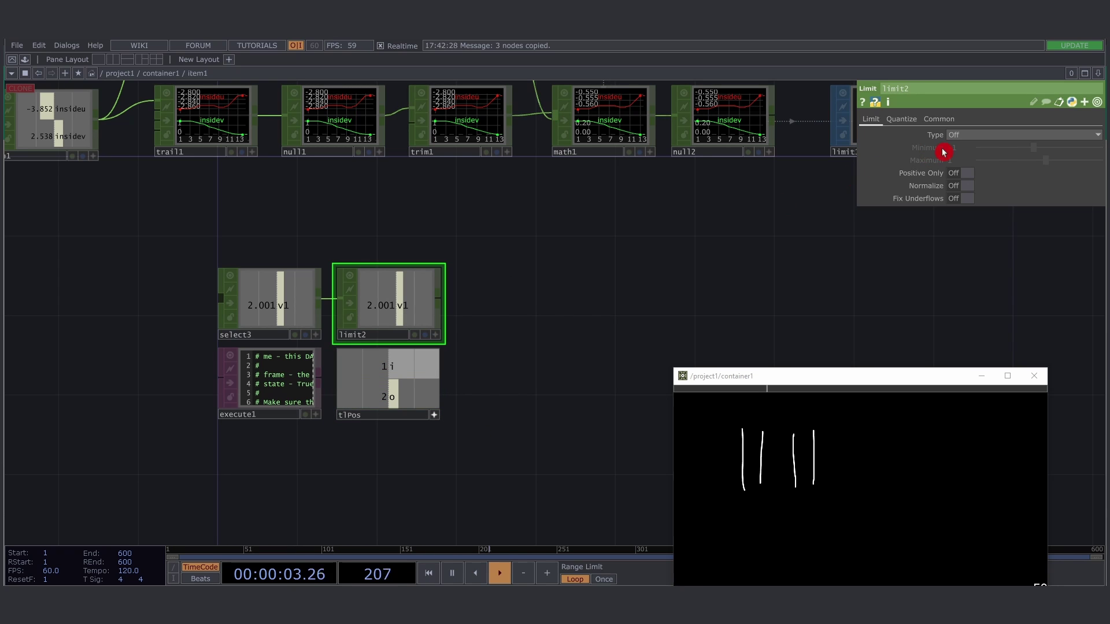
pyautogui.click(971, 139)
pyautogui.click(969, 150)
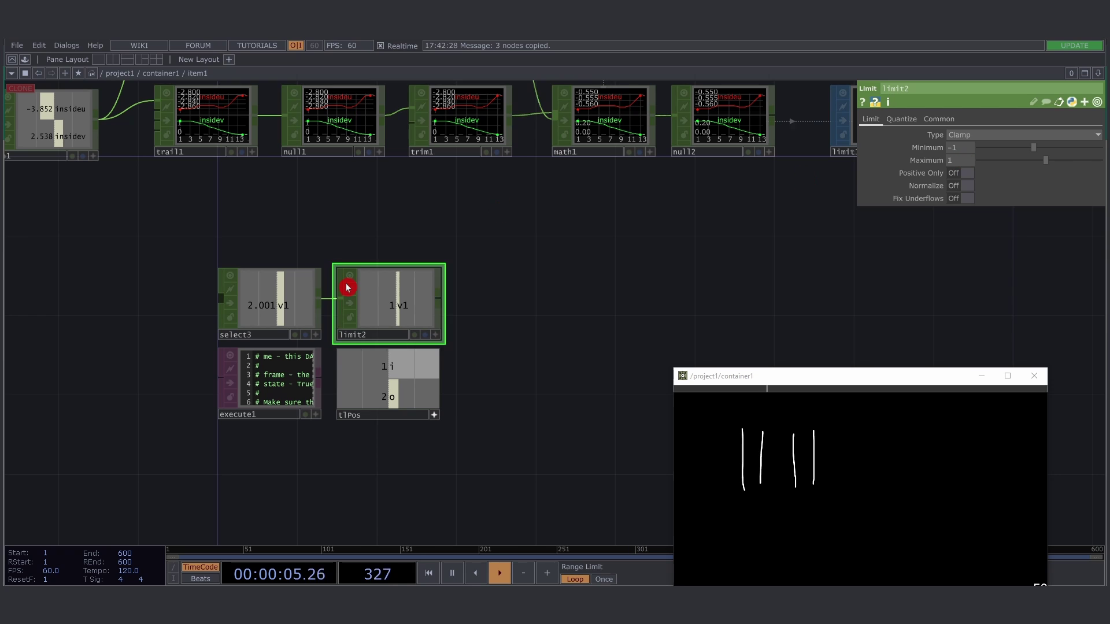
# Reference the tlPos channels in limit2, using i for Minimum and o for Maximum
pyautogui.moveTo(176, 236); pyautogui.dragTo(293, 317)
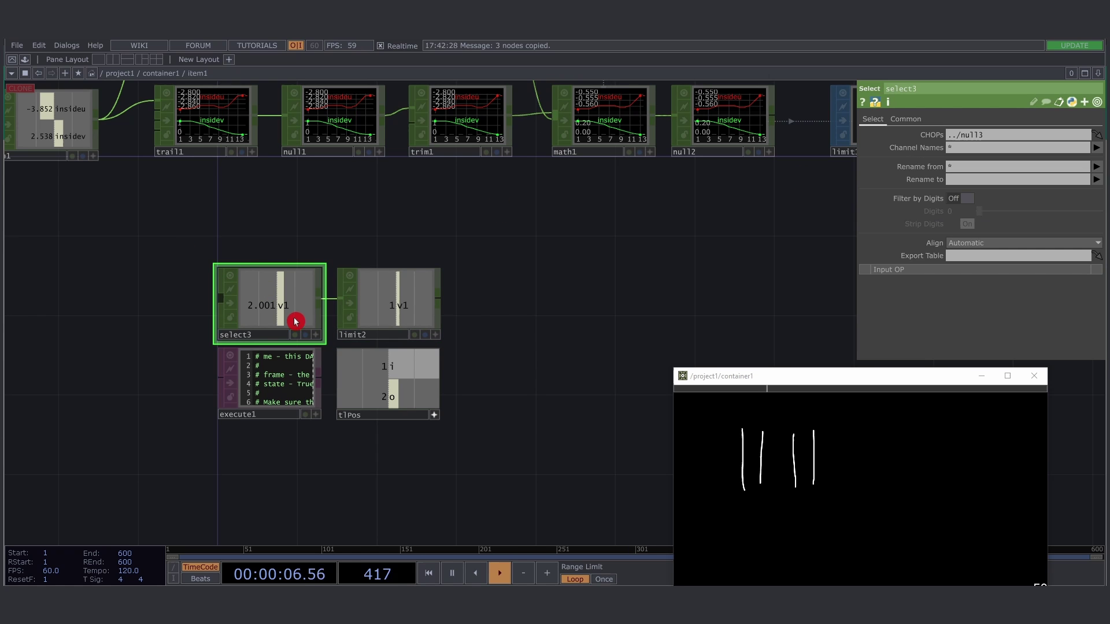
pyautogui.click(389, 315)
pyautogui.moveTo(383, 370); pyautogui.dragTo(964, 148)
pyautogui.click(979, 151)
pyautogui.moveTo(393, 396); pyautogui.dragTo(974, 161)
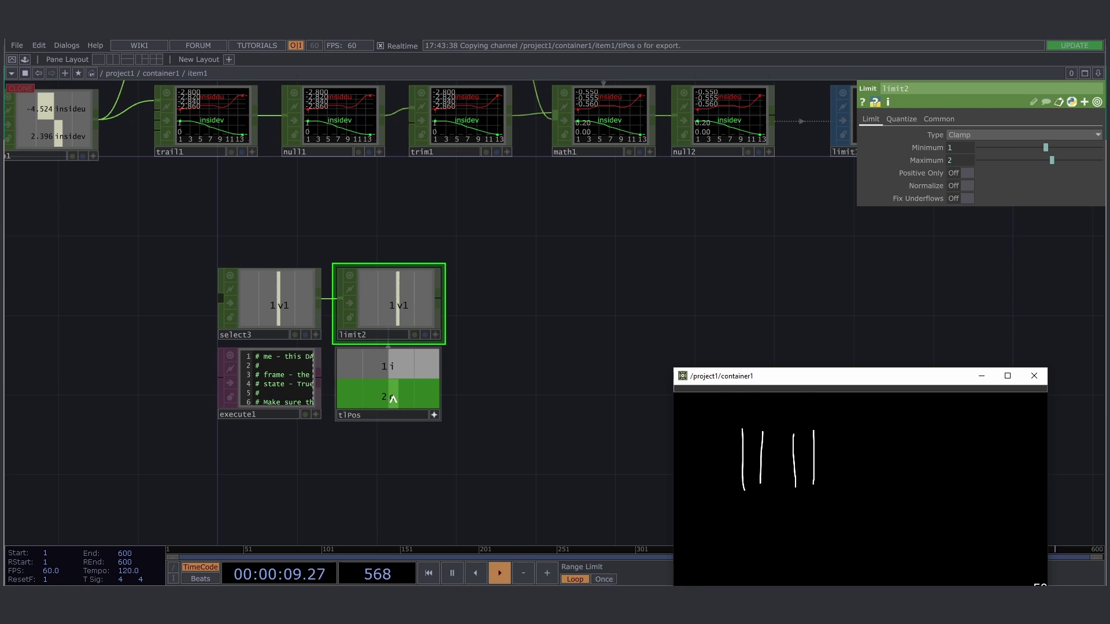
# Sweep the timeline slider to its maximum and check how limit2 clamps the value from select3
pyautogui.moveTo(750, 389); pyautogui.dragTo(810, 393)
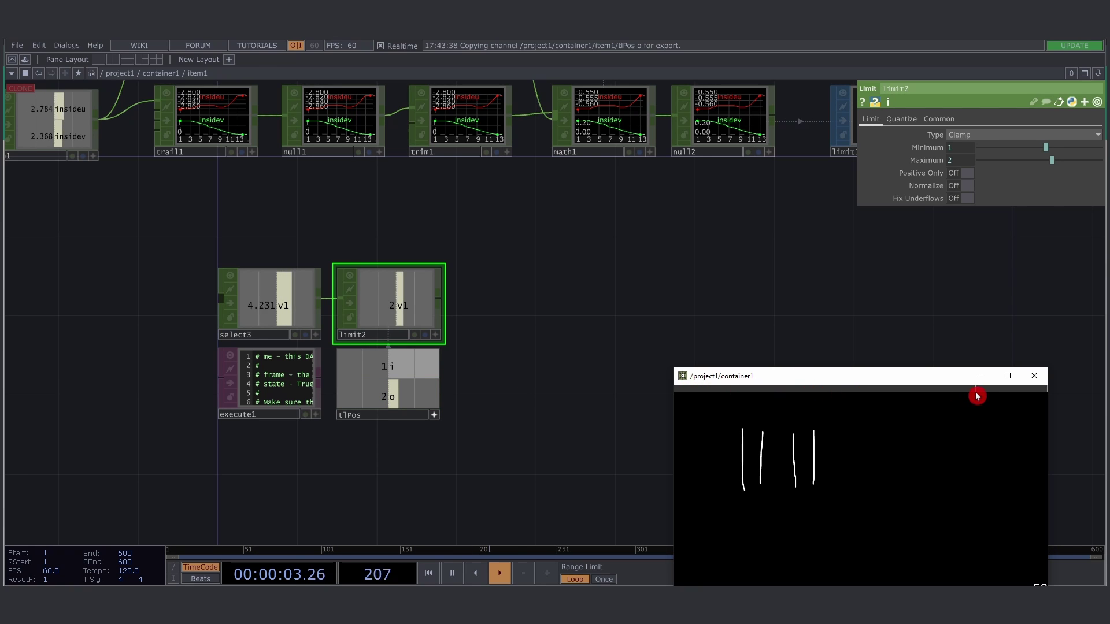
pyautogui.moveTo(950, 397); pyautogui.dragTo(1076, 397)
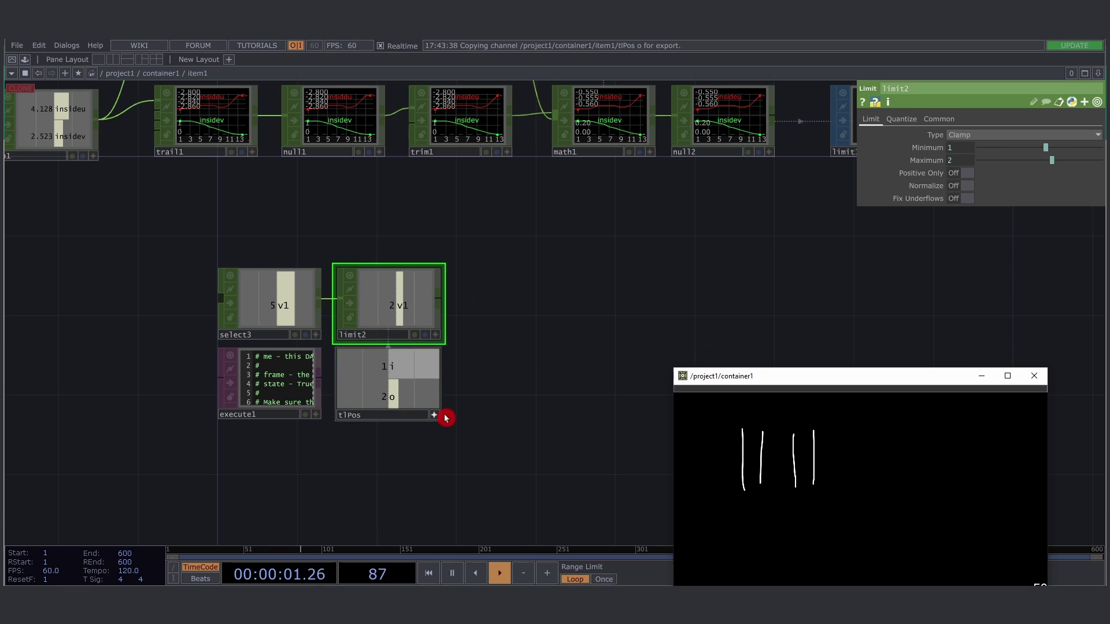
pyautogui.click(469, 398)
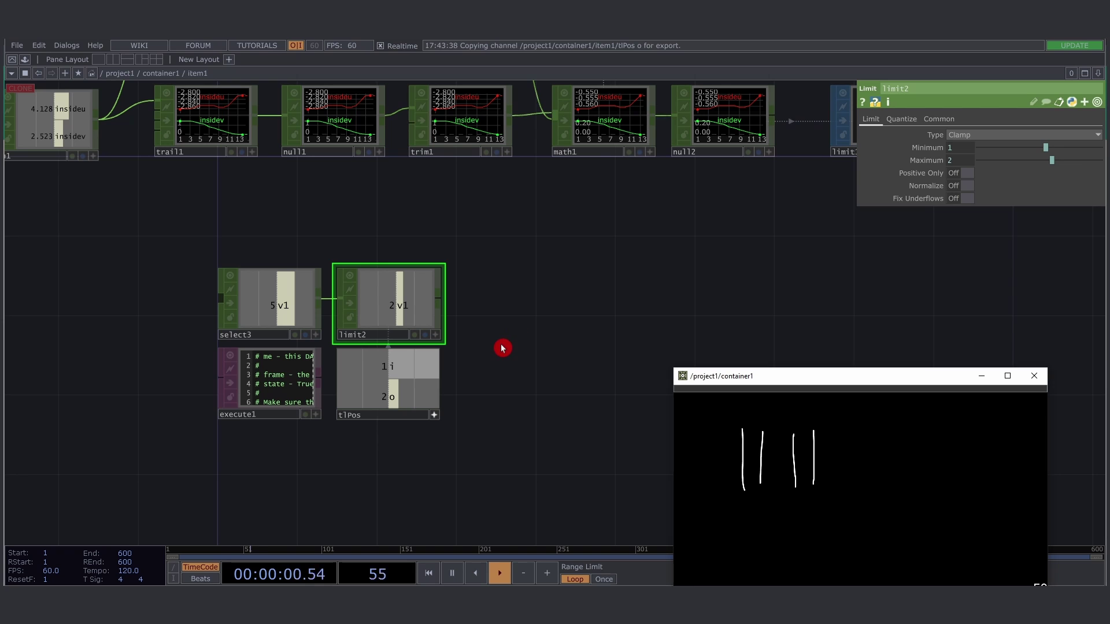
# Add a Trim CHOP and place it below math1 and null2
pyautogui.moveTo(511, 309); pyautogui.dragTo(474, 348)
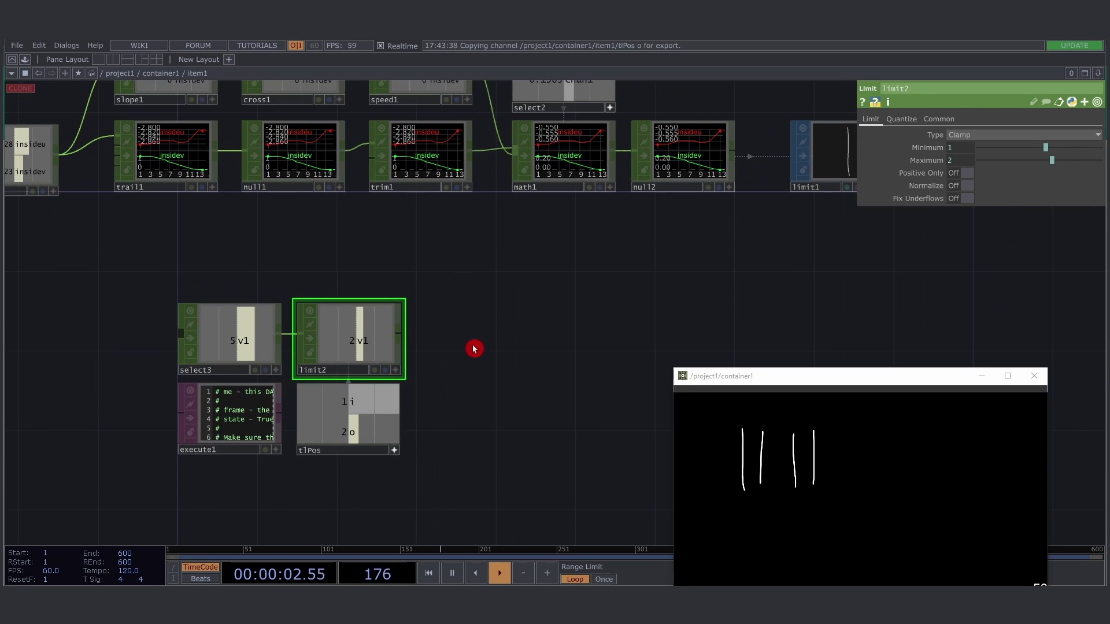
pyautogui.doubleClick(518, 344)
pyautogui.write('trim')
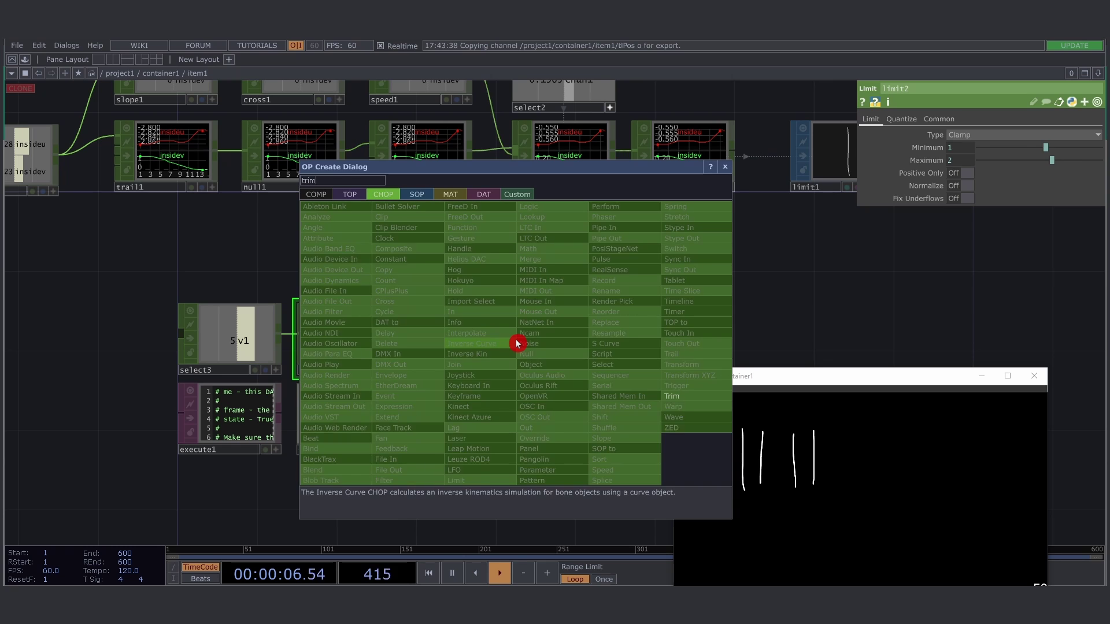
pyautogui.press('Return')
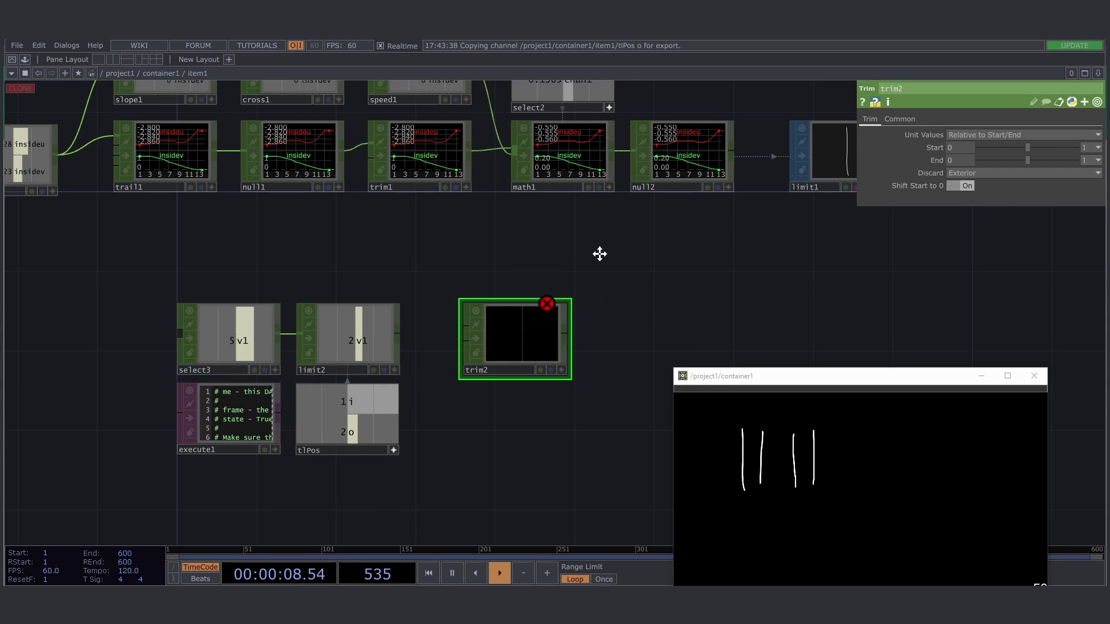
pyautogui.moveTo(613, 248); pyautogui.dragTo(480, 320)
pyautogui.moveTo(377, 414); pyautogui.dragTo(472, 343)
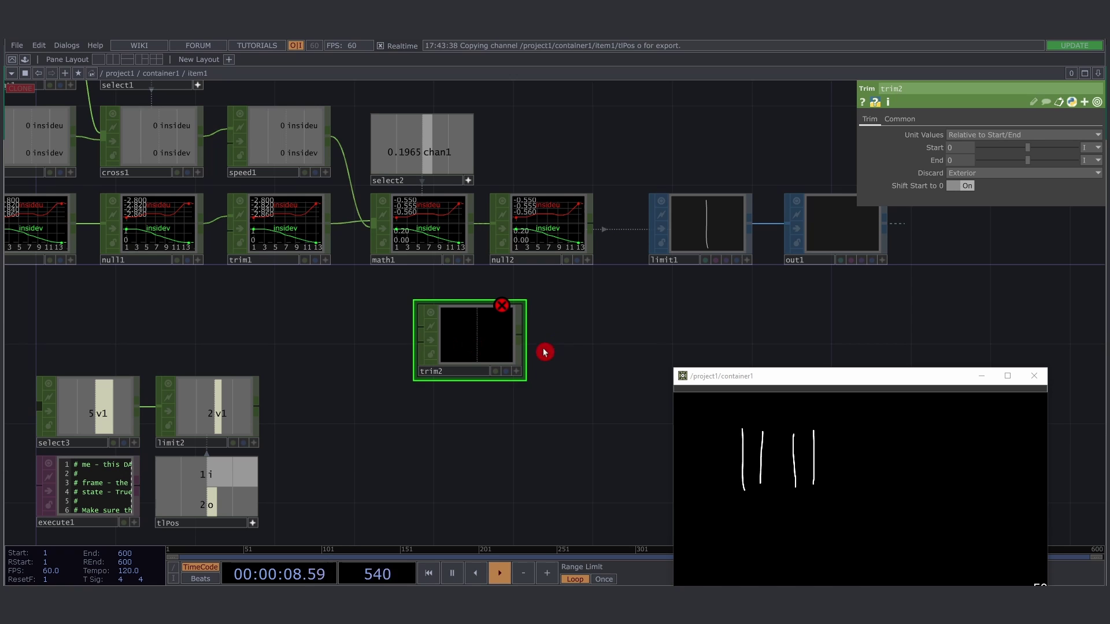
# Make room between math1 and null2 and connect the output of math1 to trim2
pyautogui.scroll(-2, 358, 358)
pyautogui.moveTo(521, 251); pyautogui.dragTo(717, 296, button='right')
pyautogui.moveTo(497, 271); pyautogui.dragTo(617, 272)
pyautogui.moveTo(444, 351); pyautogui.dragTo(518, 317)
pyautogui.moveTo(440, 261); pyautogui.dragTo(478, 300)
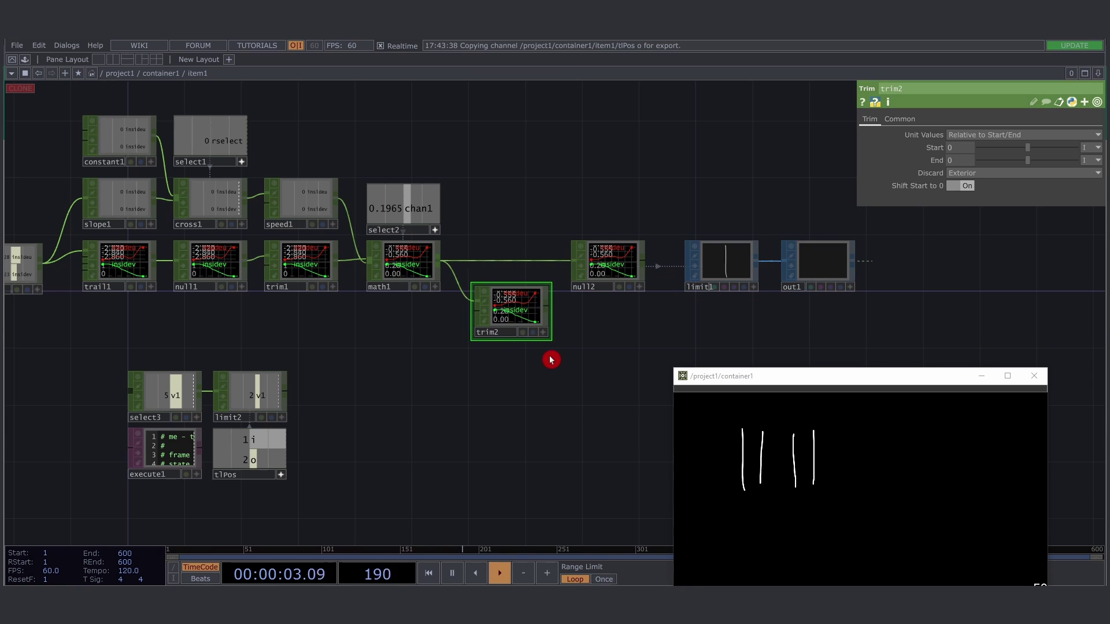
# Set trim2's Unit Values to Absolute and the units of Start and End to fraction (%)
pyautogui.click(1005, 135)
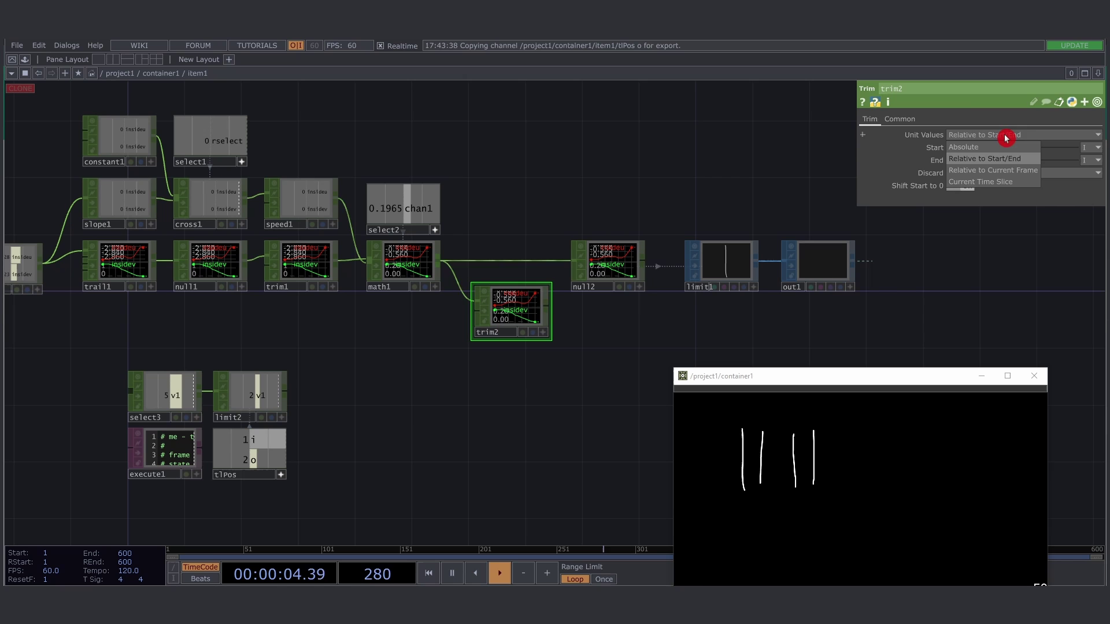
pyautogui.click(973, 148)
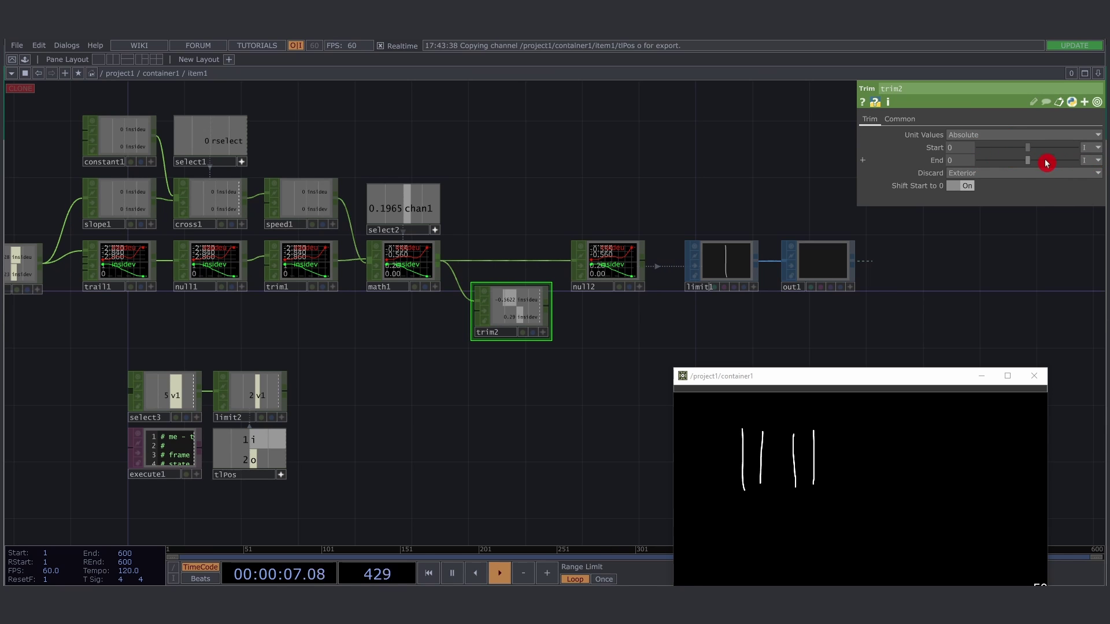
pyautogui.click(1095, 152)
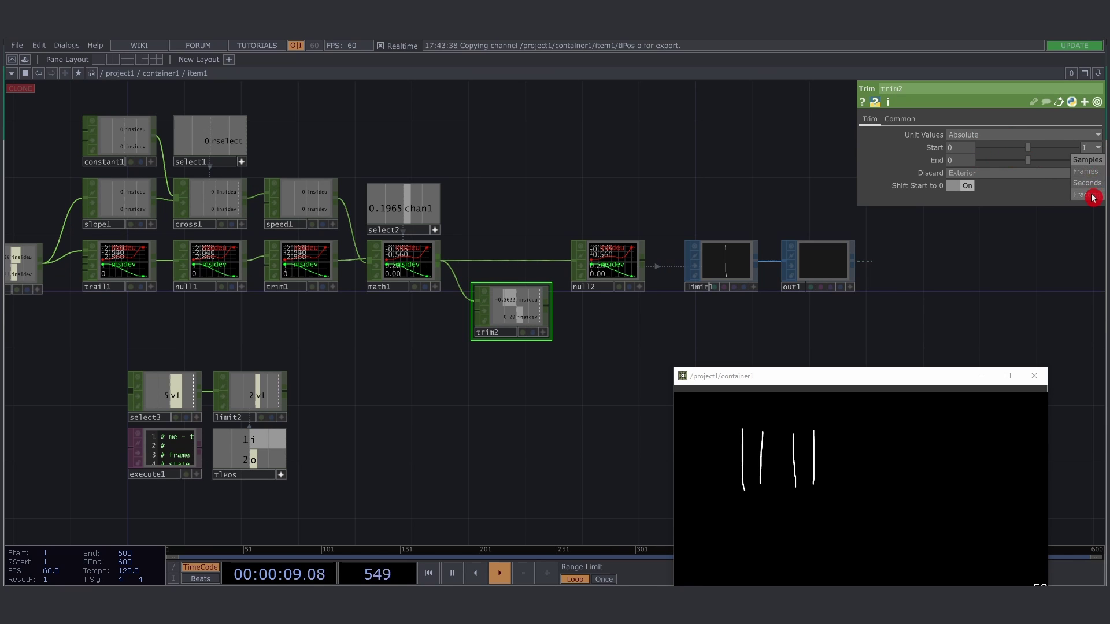
pyautogui.click(1091, 195)
pyautogui.click(1092, 160)
pyautogui.click(1093, 206)
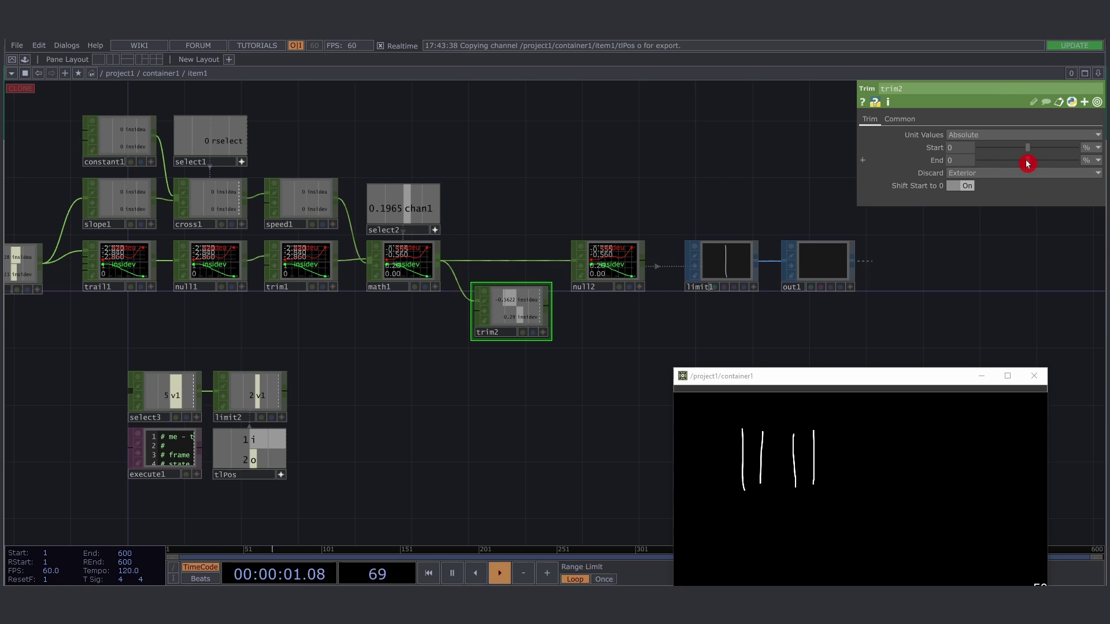
# Test trim2's End at values from 0 to about 1.97 while watching its curve, and set End to 1
pyautogui.moveTo(1029, 165); pyautogui.dragTo(968, 165)
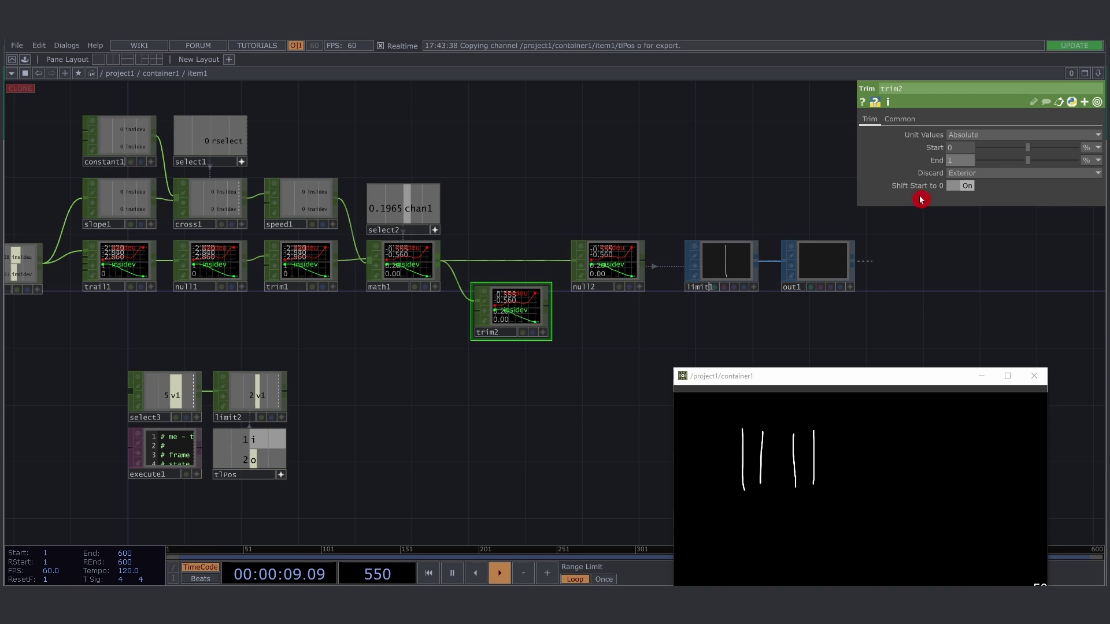
pyautogui.moveTo(1029, 166); pyautogui.dragTo(1029, 165)
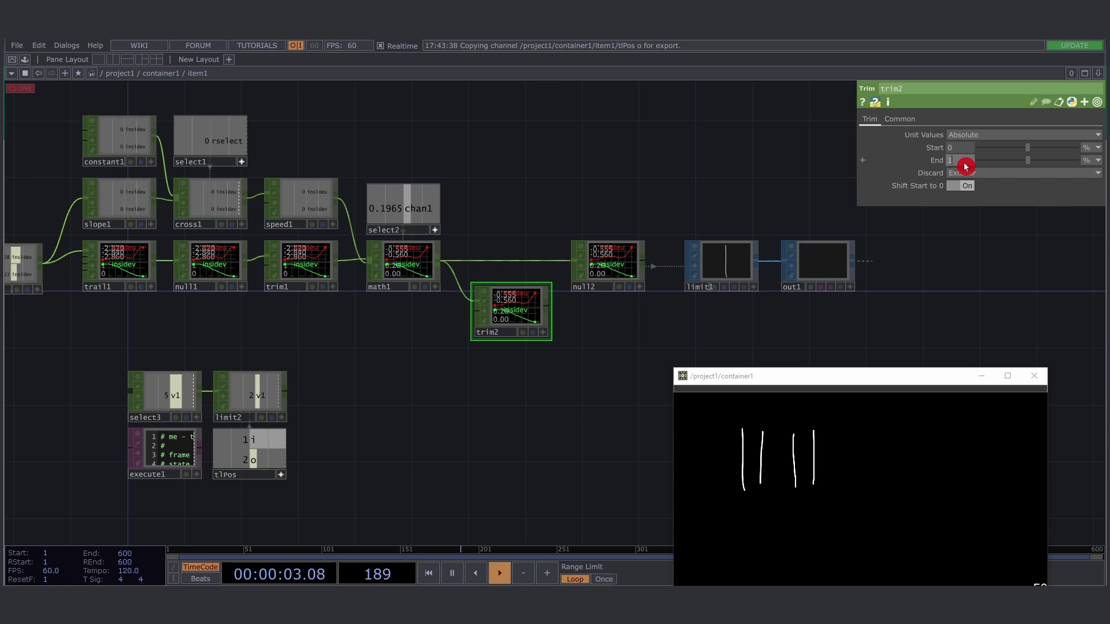
pyautogui.moveTo(965, 167); pyautogui.dragTo(962, 139, button='middle')
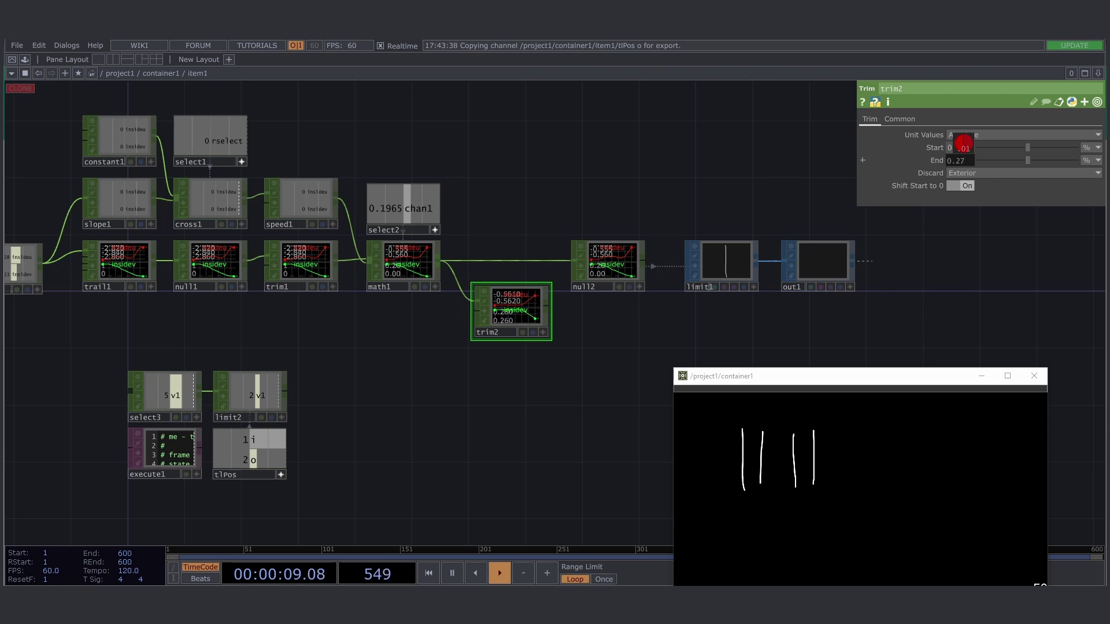
pyautogui.moveTo(964, 142); pyautogui.dragTo(962, 143, button='middle')
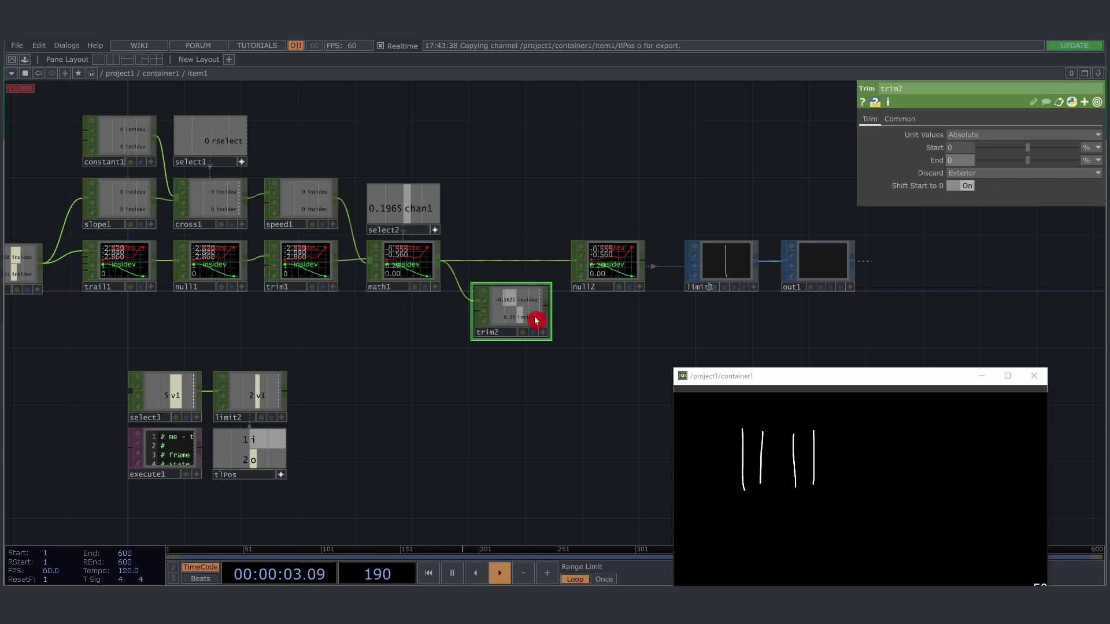
pyautogui.scroll(4, 532, 317)
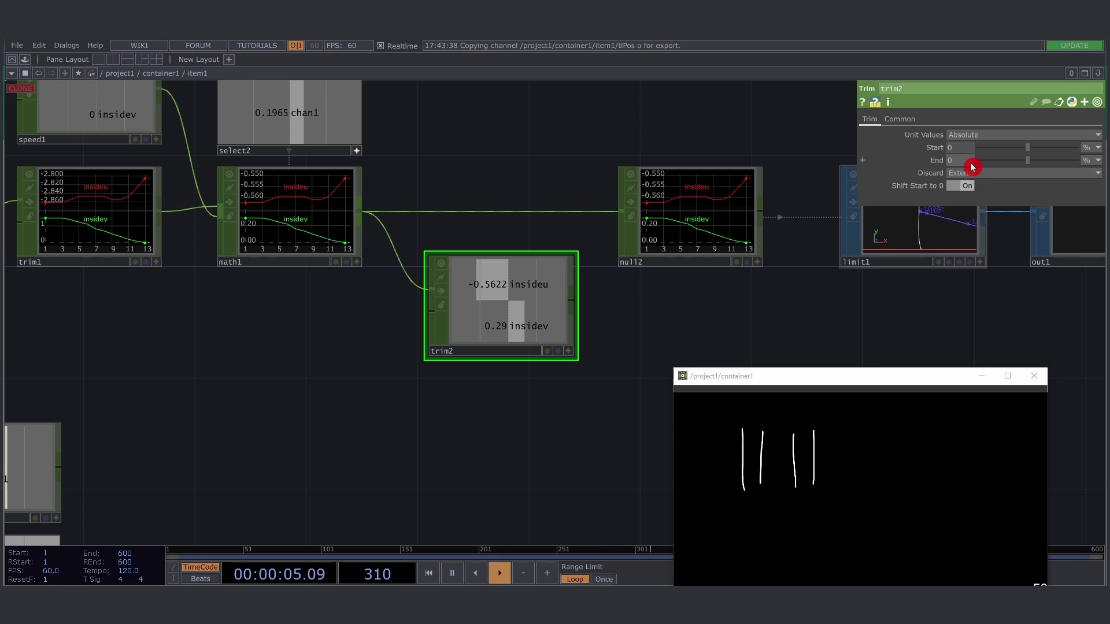
pyautogui.moveTo(959, 164)
pyautogui.mouseDown(button='middle')
pyautogui.moveTo(959, 173)
pyautogui.moveTo(958, 143)
pyautogui.mouseUp(button='middle')
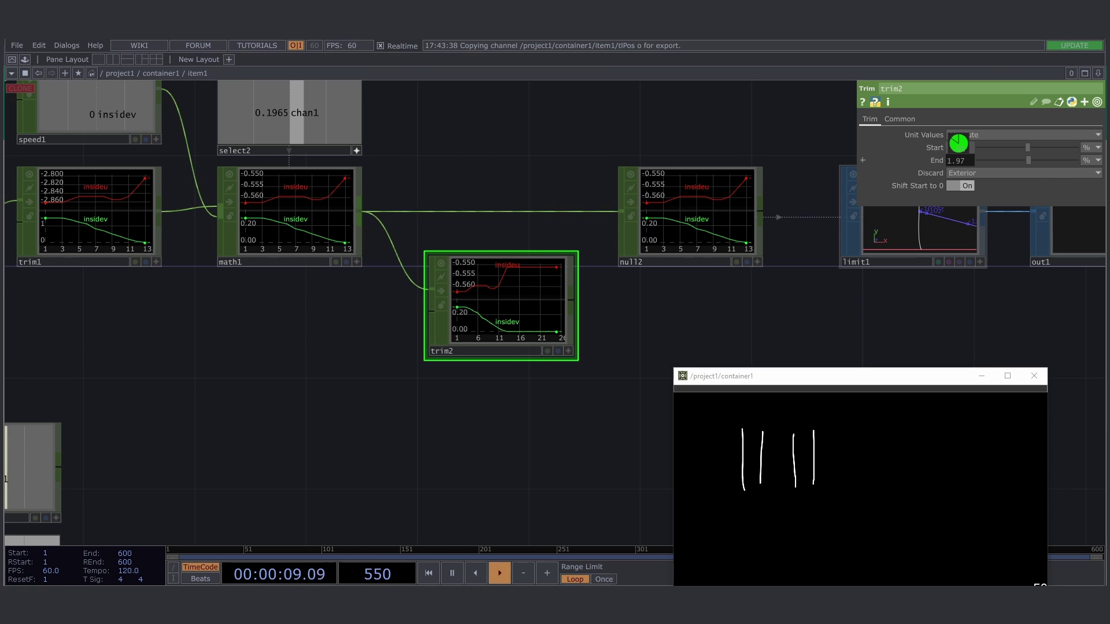
pyautogui.moveTo(958, 143); pyautogui.dragTo(958, 143, button='middle')
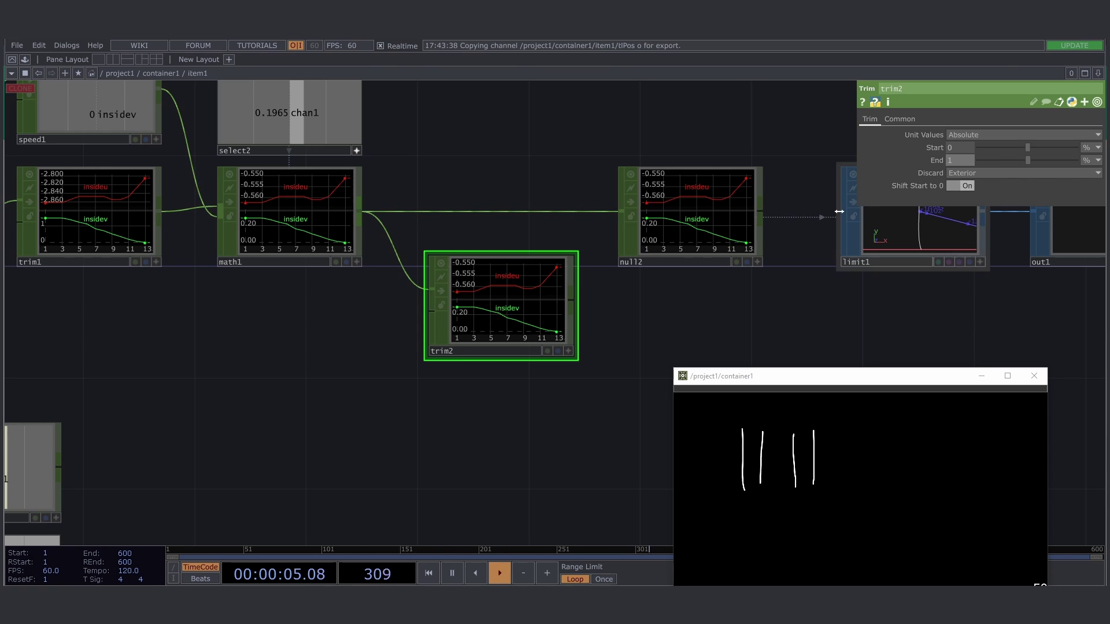
# Add a Math CHOP fed by limit2 and place it directly after limit2 in item1
pyautogui.scroll(-4, 571, 170)
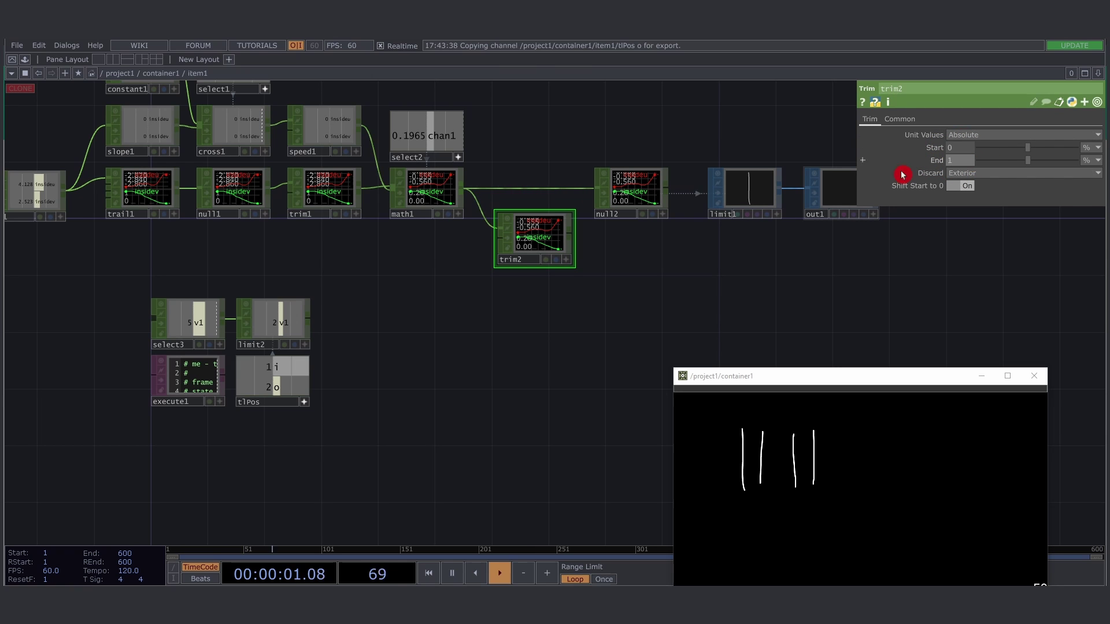
pyautogui.moveTo(361, 342); pyautogui.dragTo(348, 353)
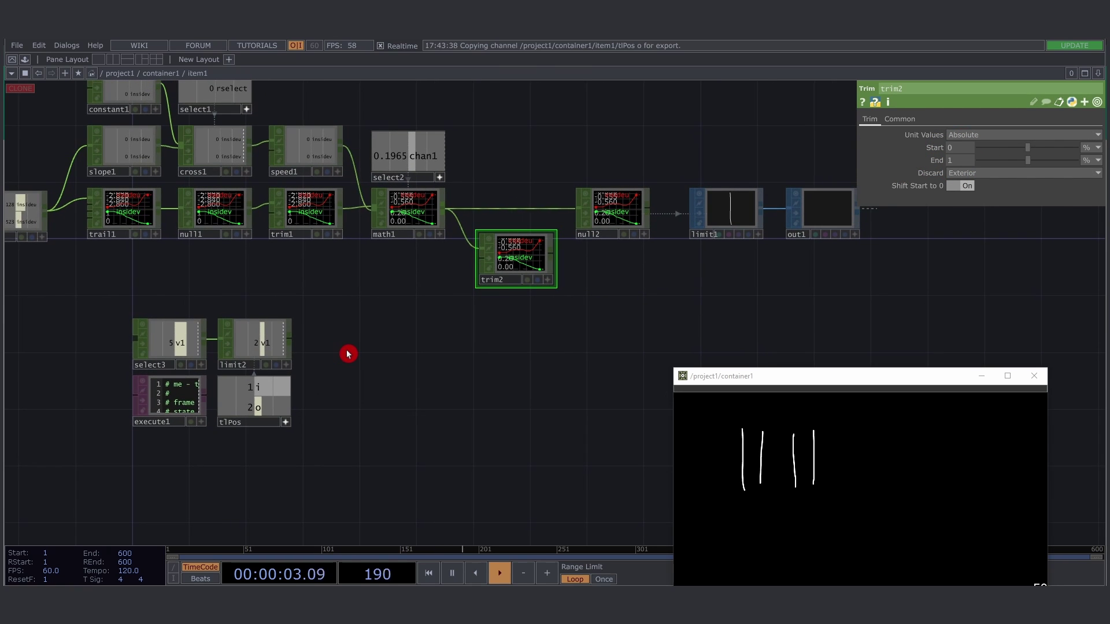
pyautogui.press('Tab')
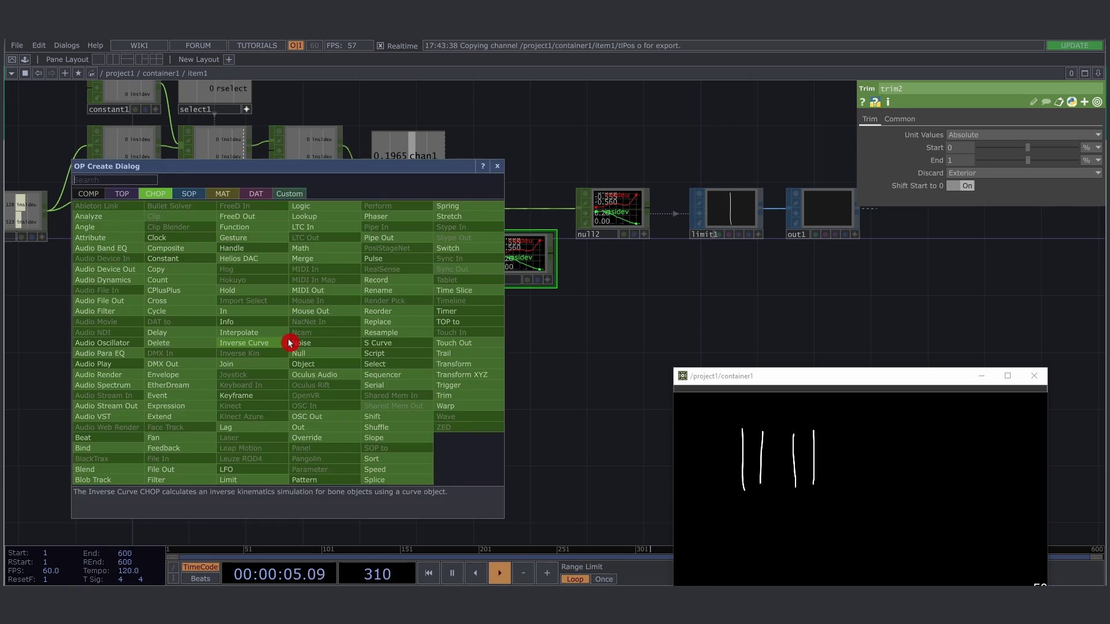
pyautogui.write('math')
pyautogui.press('Return')
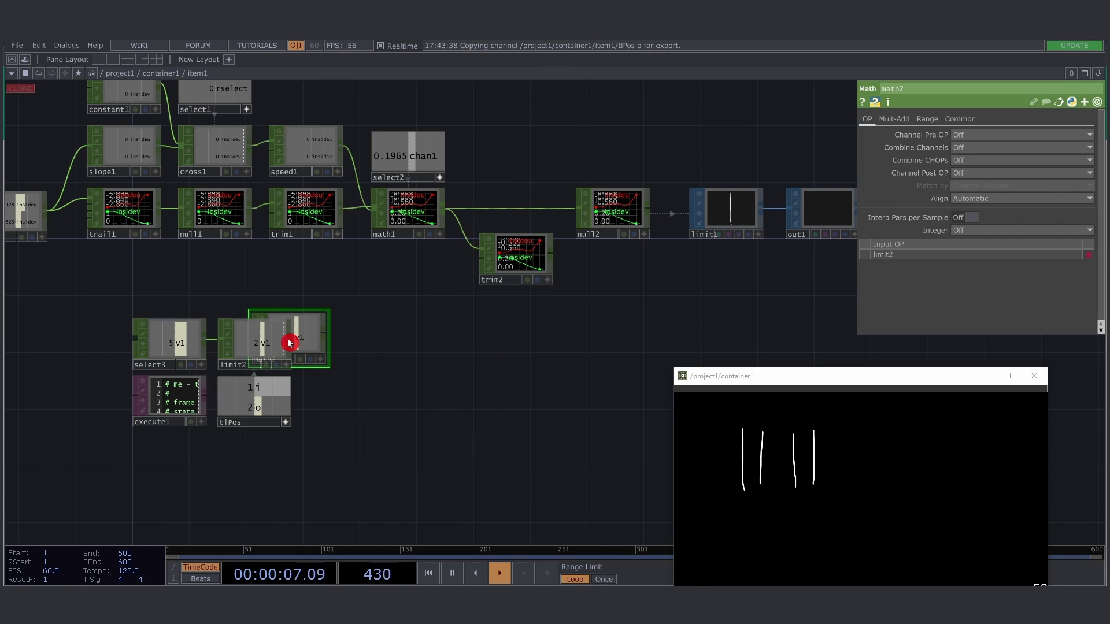
pyautogui.click(365, 348)
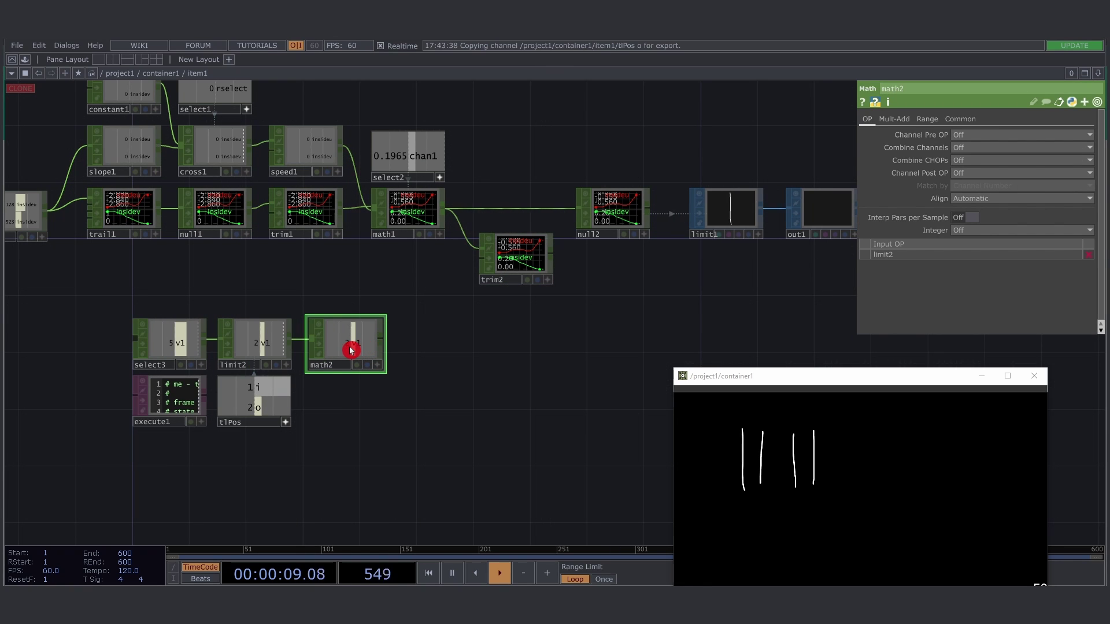
# Drive math2's From Range with tlPos's i and o channels, and test the mapping by scrubbing the timeline slider
pyautogui.click(926, 118)
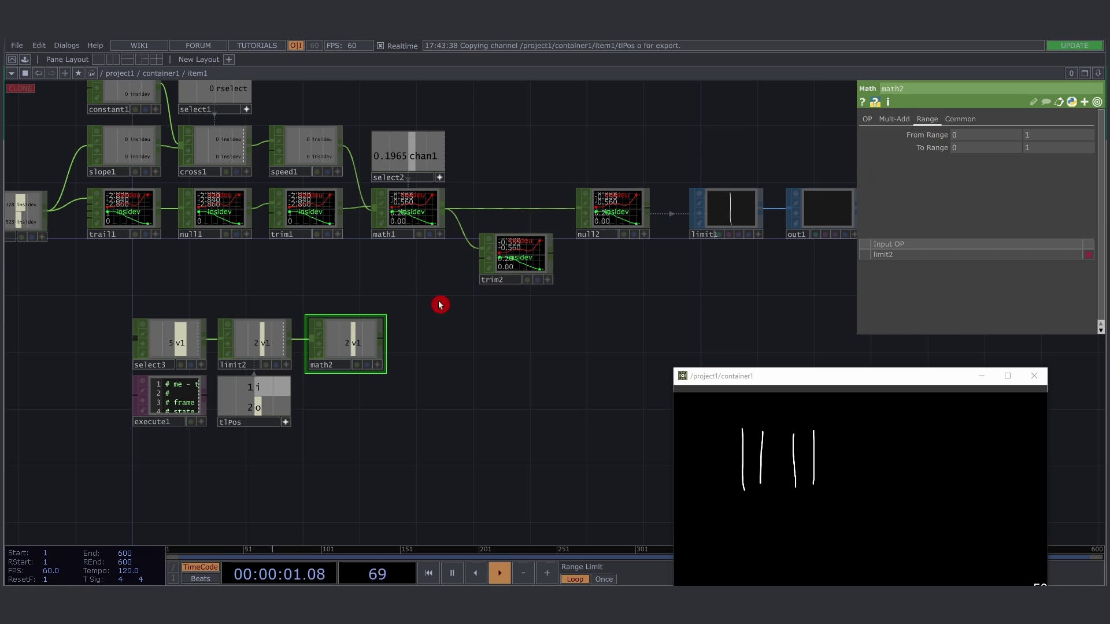
pyautogui.moveTo(353, 345); pyautogui.dragTo(347, 345)
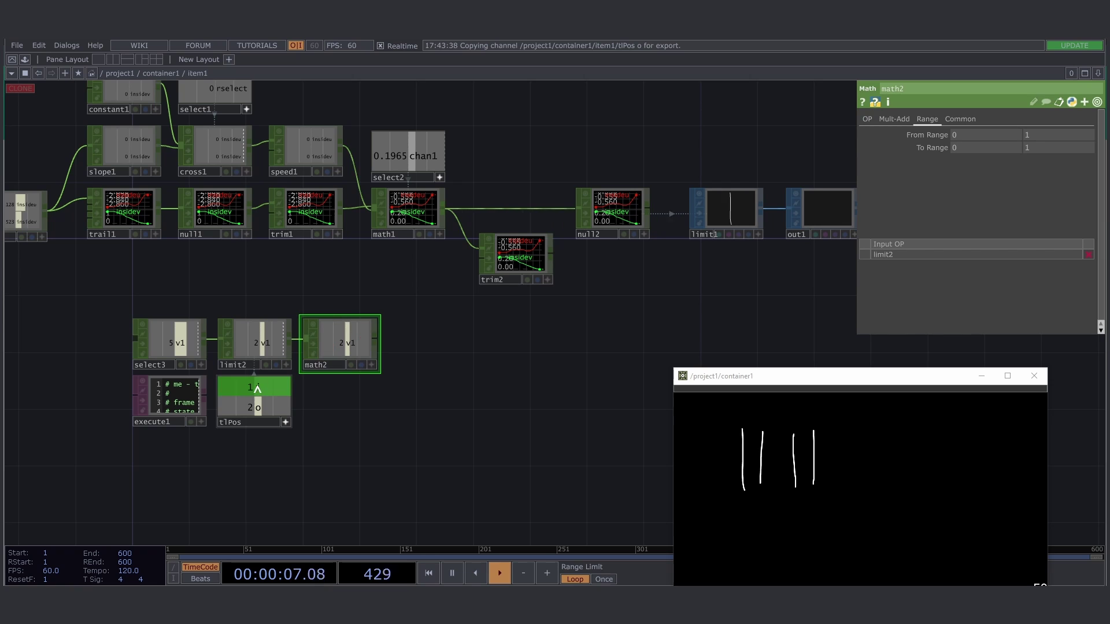
pyautogui.moveTo(278, 393); pyautogui.dragTo(266, 392)
pyautogui.moveTo(234, 304); pyautogui.dragTo(1036, 135)
pyautogui.click(1037, 138)
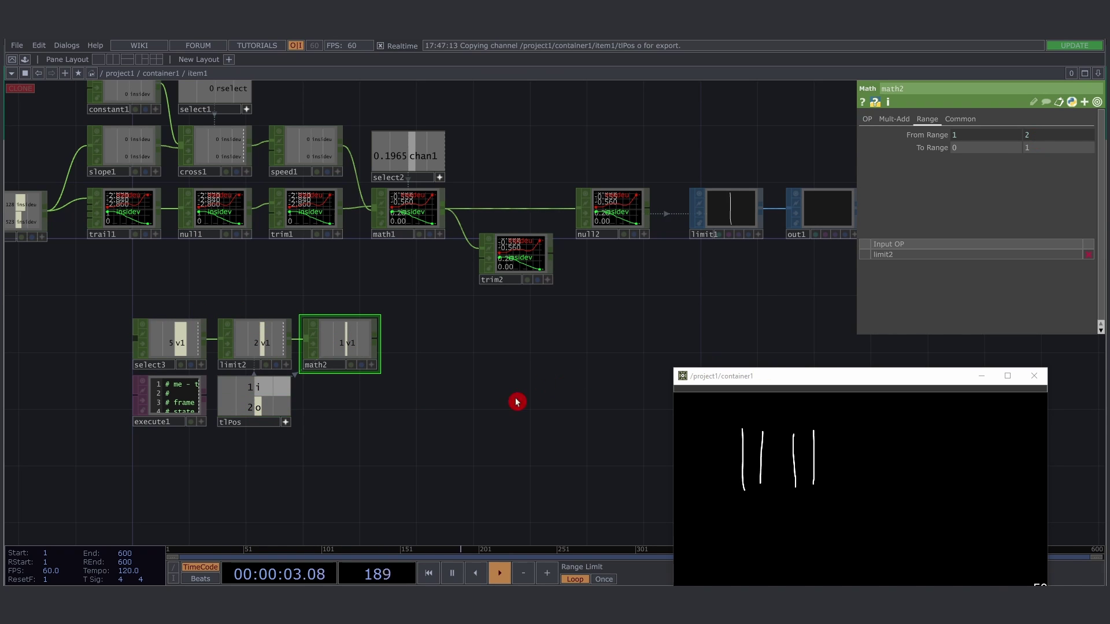
pyautogui.moveTo(733, 390); pyautogui.dragTo(683, 392)
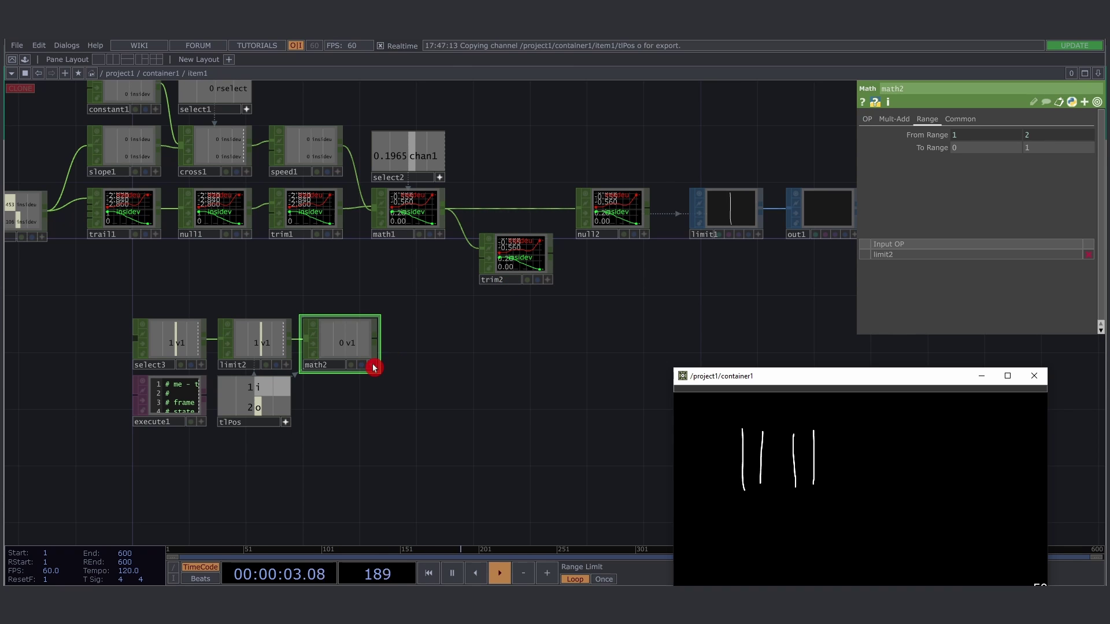
# Drive trim2's End with math2's v1 channel and connect trim2's output to null2
pyautogui.click(526, 270)
pyautogui.moveTo(341, 343); pyautogui.dragTo(868, 213)
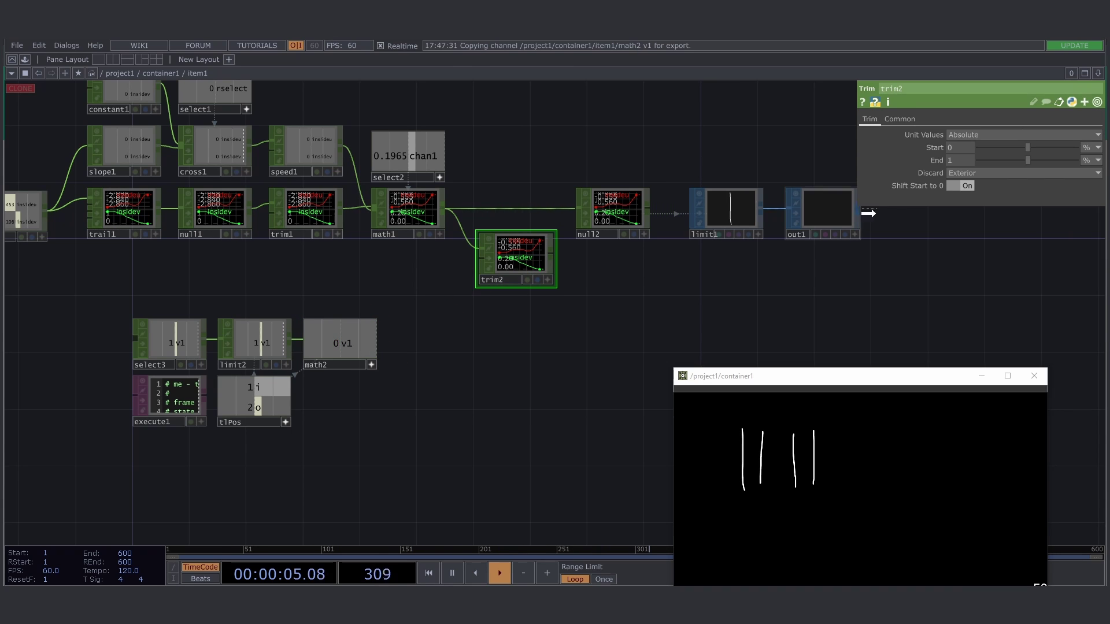
pyautogui.moveTo(957, 160); pyautogui.dragTo(974, 160)
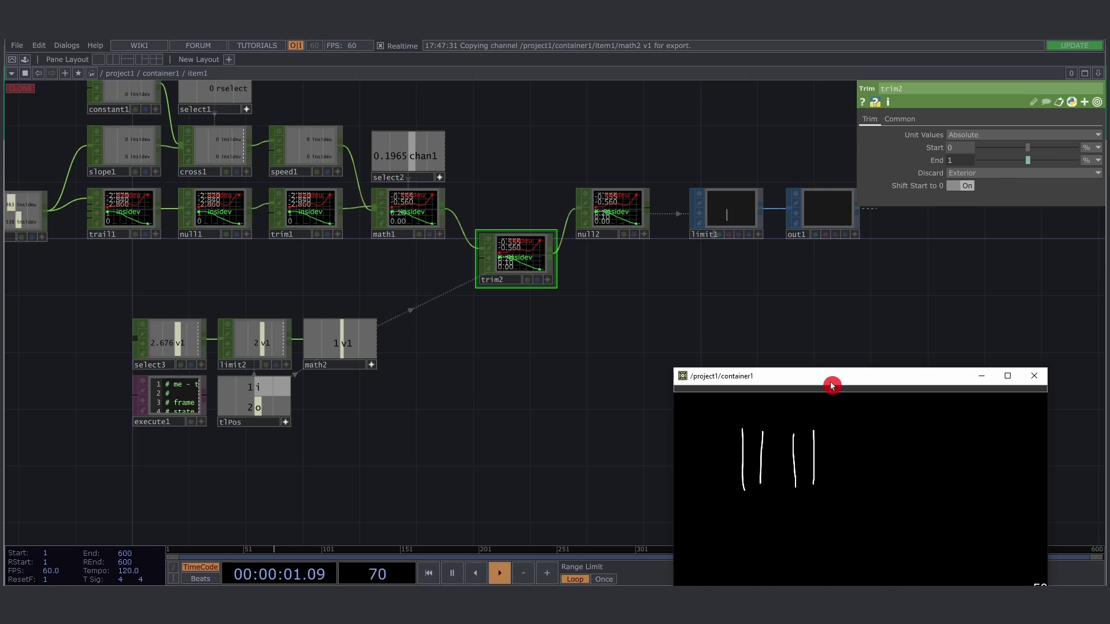
pyautogui.moveTo(523, 253); pyautogui.dragTo(516, 280)
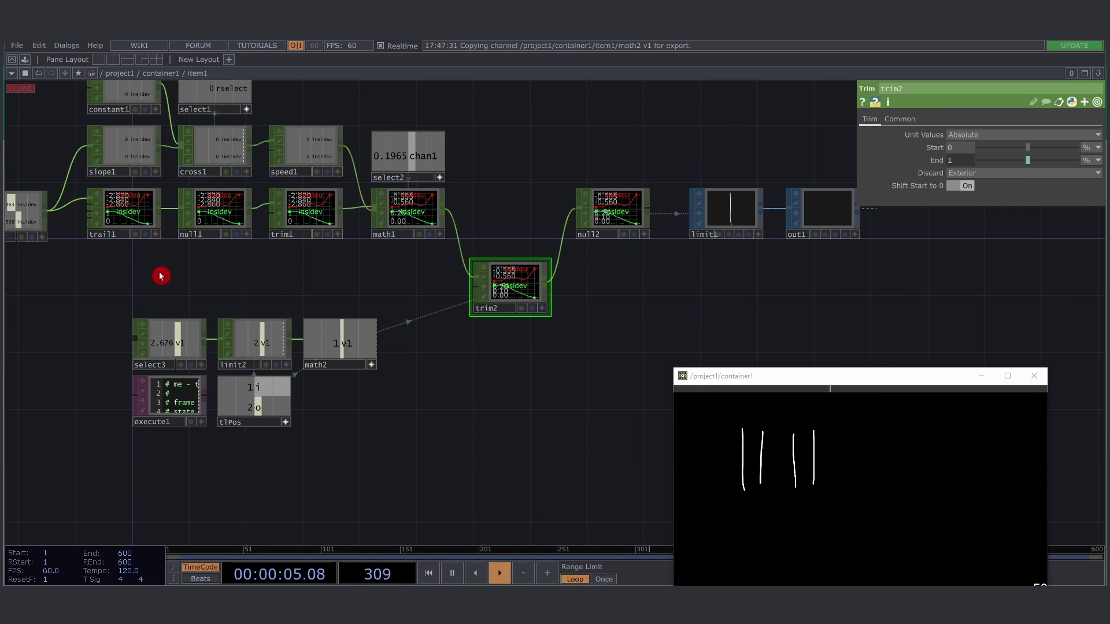
# Copy item1's select3, limit2, math2, execute1, tlPos and trim2 into line0, replacing its old select3, execute1 and tlPos
pyautogui.moveTo(157, 269); pyautogui.dragTo(520, 452, button='right')
pyautogui.hotkey('ctrl', 'c')
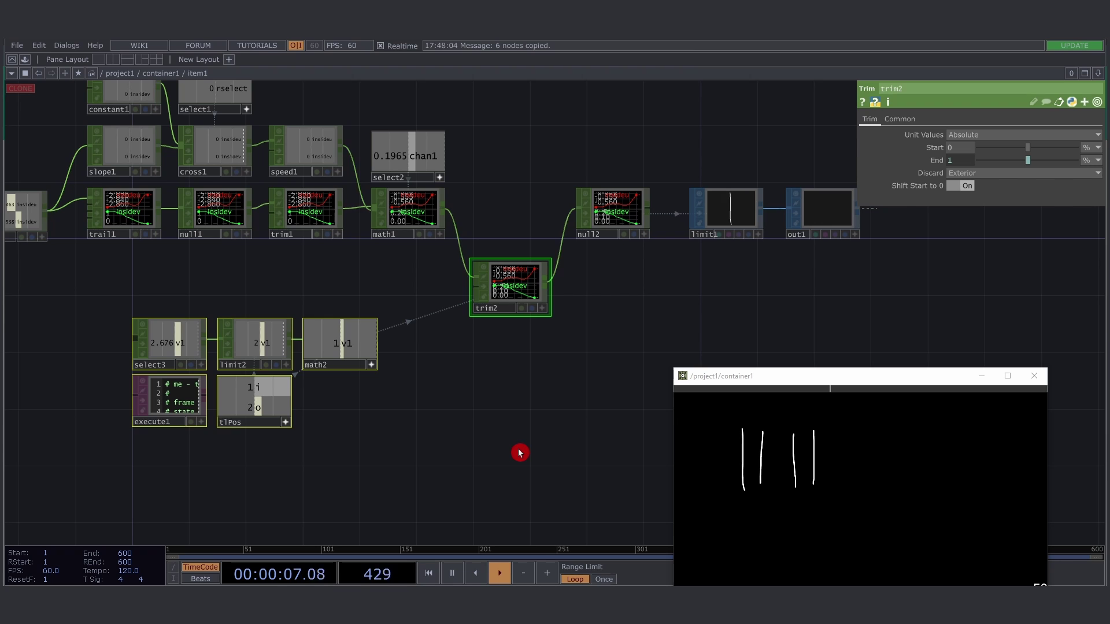
pyautogui.press('u')
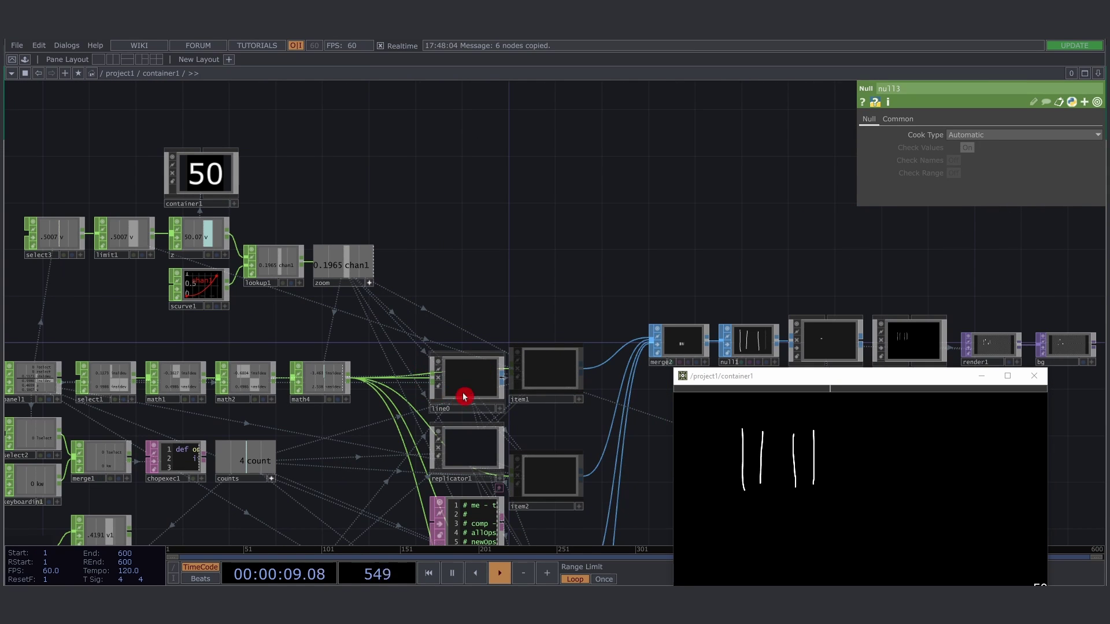
pyautogui.press('i')
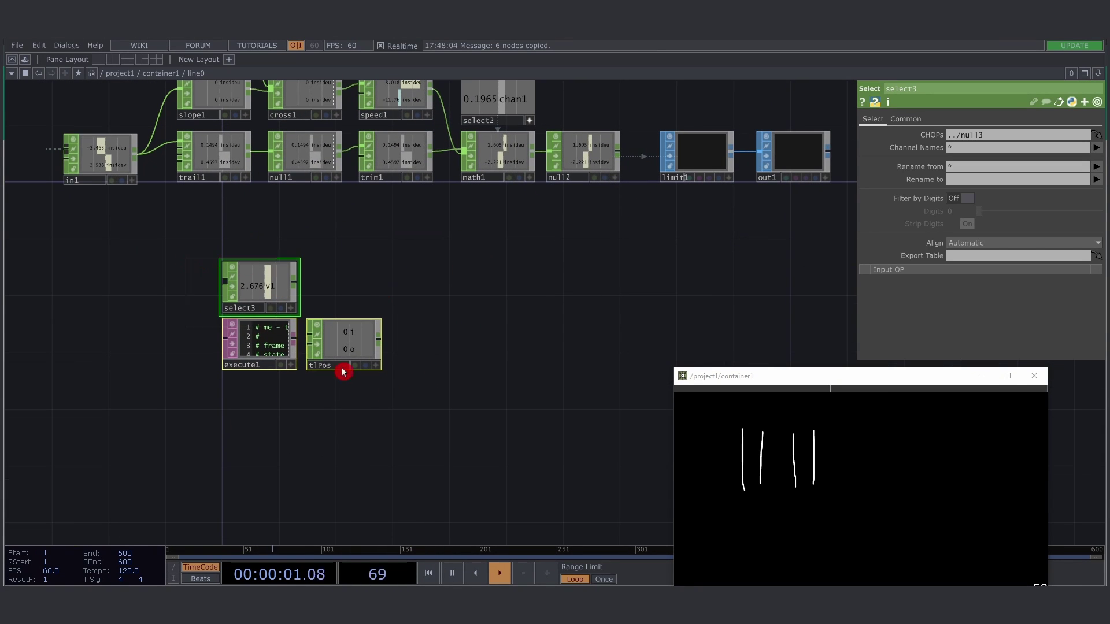
pyautogui.press('Delete')
pyautogui.hotkey('ctrl', 'v')
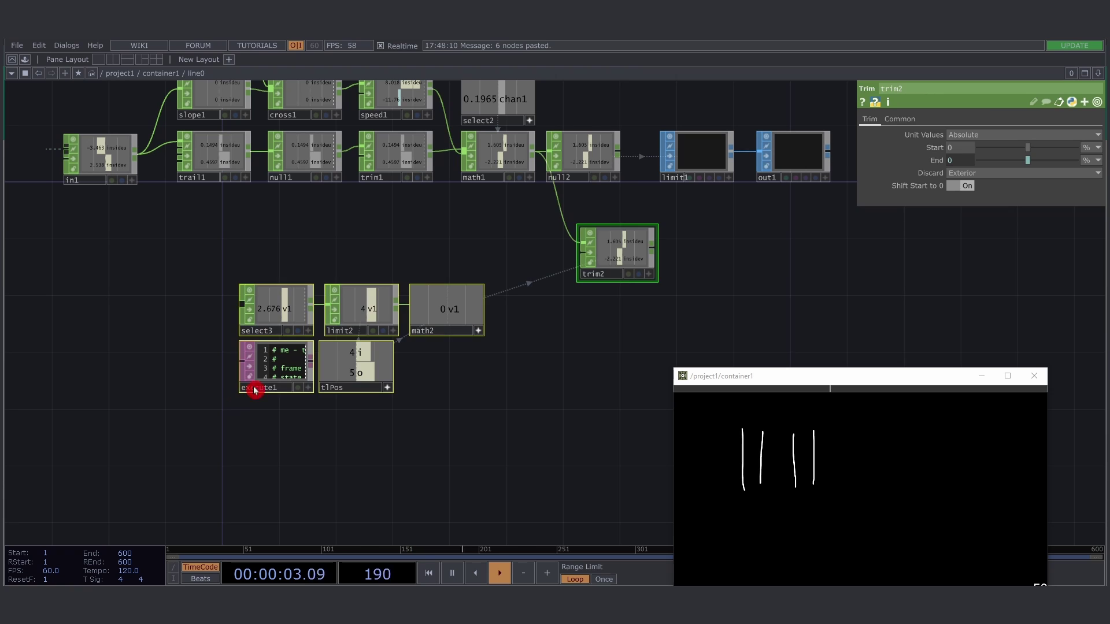
pyautogui.moveTo(288, 310); pyautogui.dragTo(271, 316)
pyautogui.click(575, 252)
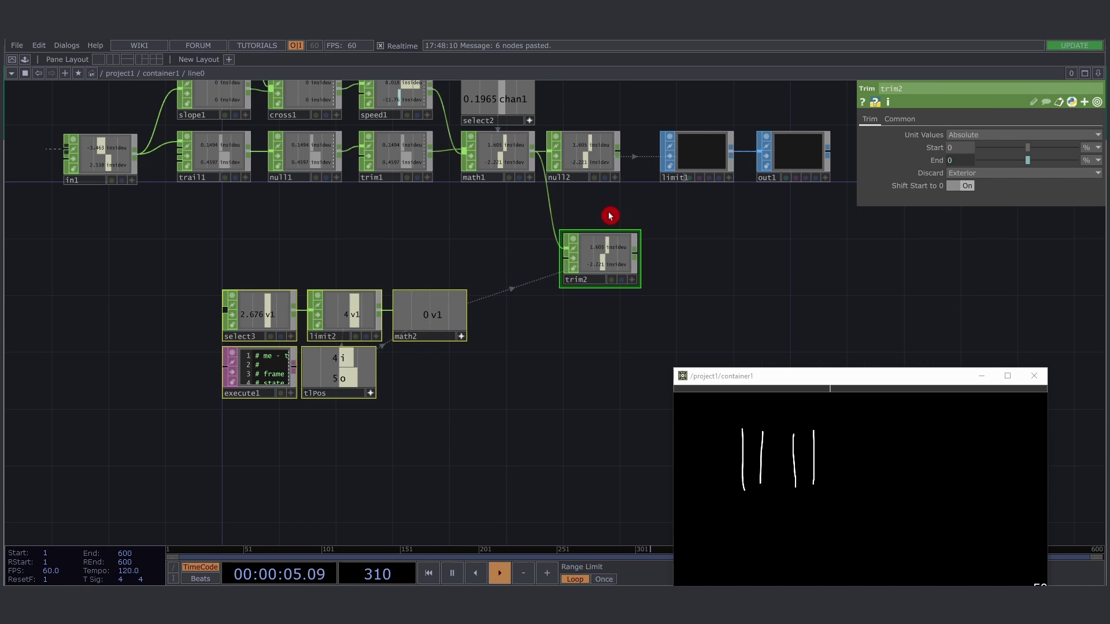
# Insert trim2 between math1 and null2 in line0, even out the node spacing, and test the strokes with the timeline slider
pyautogui.moveTo(699, 223); pyautogui.dragTo(524, 298)
pyautogui.scroll(-2, 523, 298)
pyautogui.moveTo(441, 213); pyautogui.dragTo(601, 264, button='right')
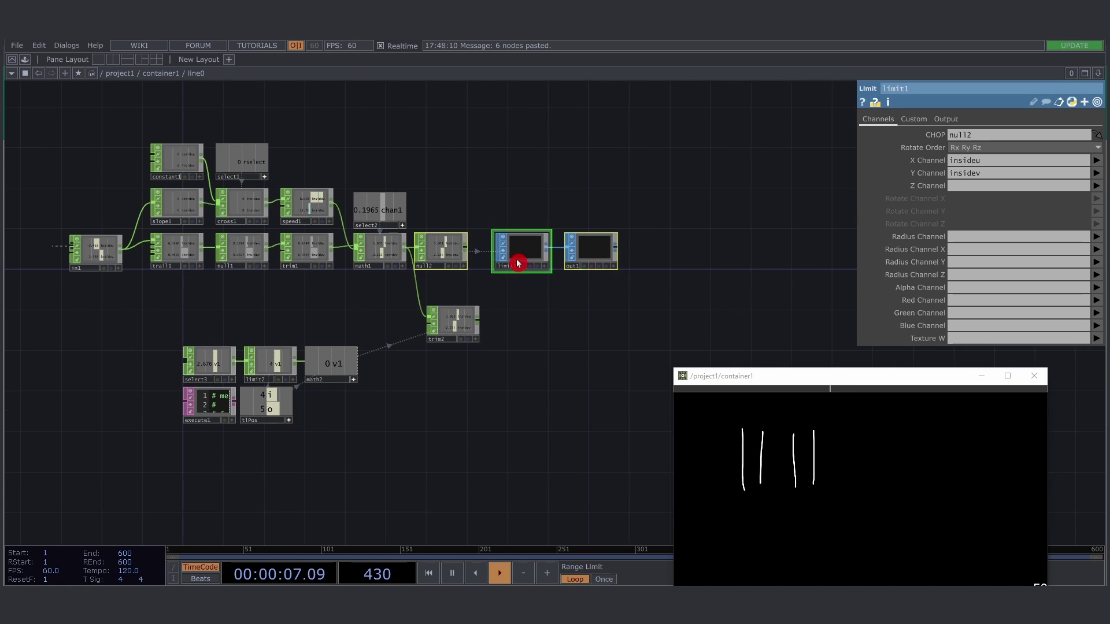
pyautogui.moveTo(454, 251); pyautogui.dragTo(572, 254)
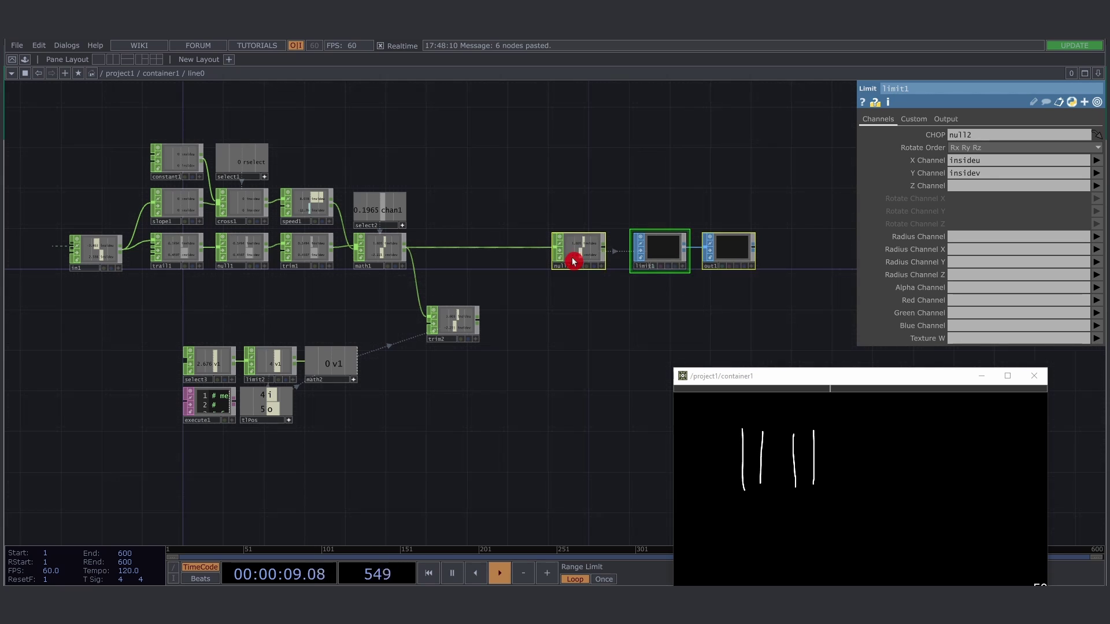
pyautogui.moveTo(481, 334); pyautogui.dragTo(552, 250)
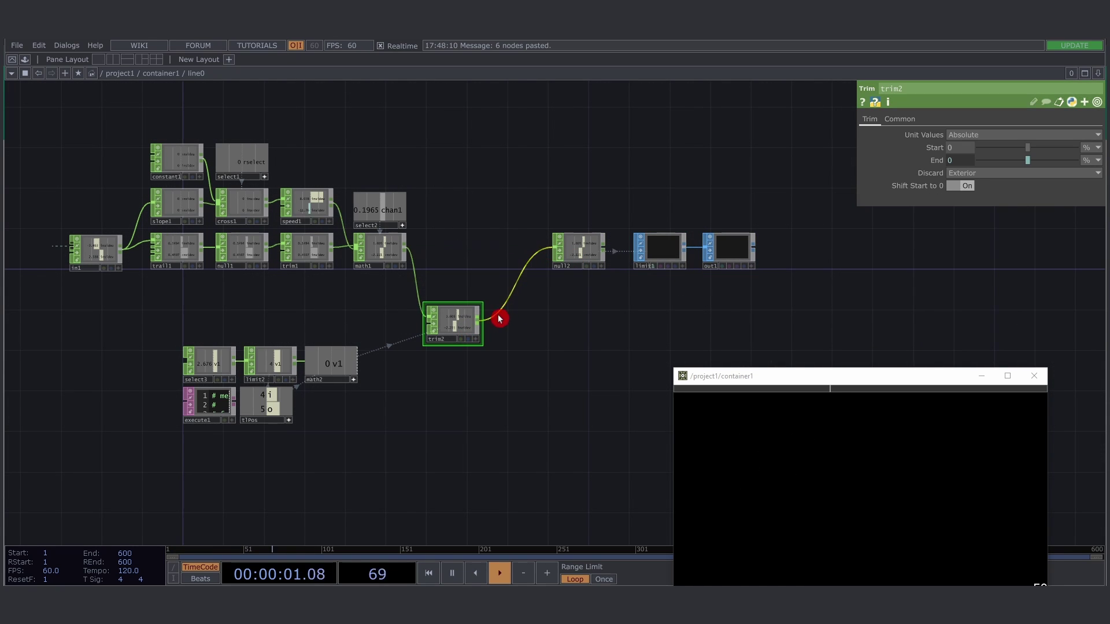
pyautogui.moveTo(439, 318); pyautogui.dragTo(439, 250)
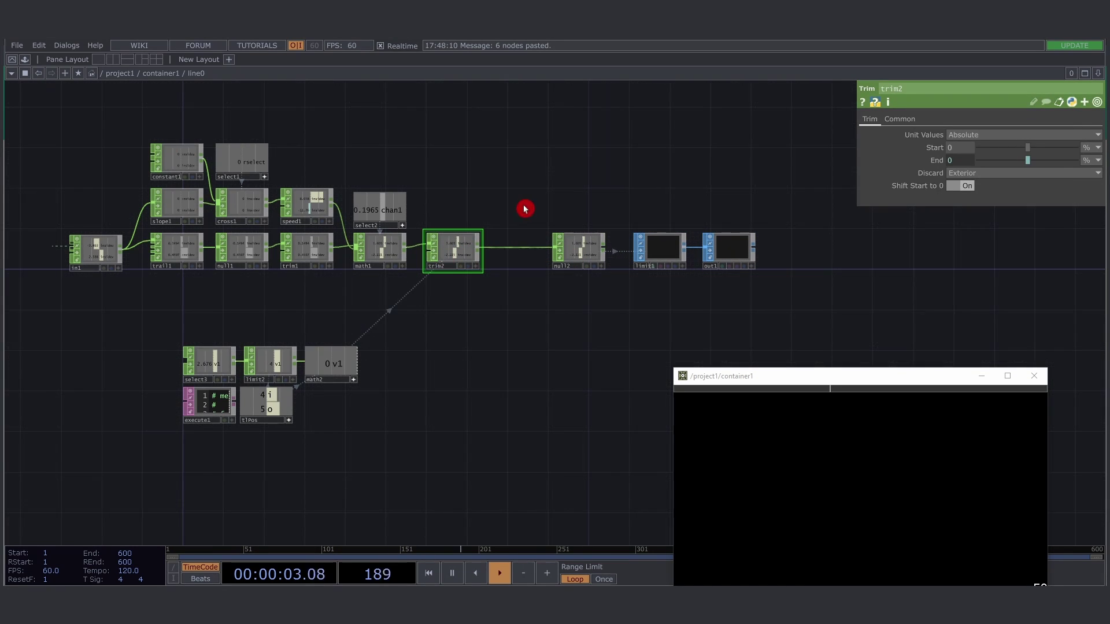
pyautogui.moveTo(525, 210); pyautogui.dragTo(745, 281, button='right')
pyautogui.moveTo(569, 250); pyautogui.dragTo(513, 250)
pyautogui.moveTo(454, 324); pyautogui.dragTo(520, 308)
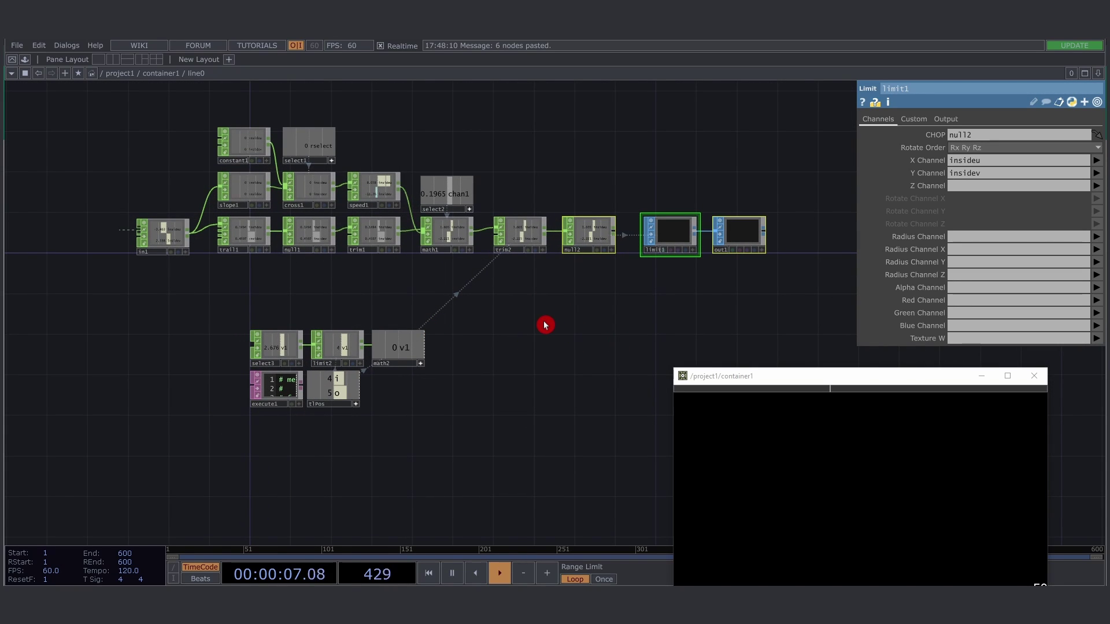
pyautogui.moveTo(780, 388); pyautogui.dragTo(1056, 387)
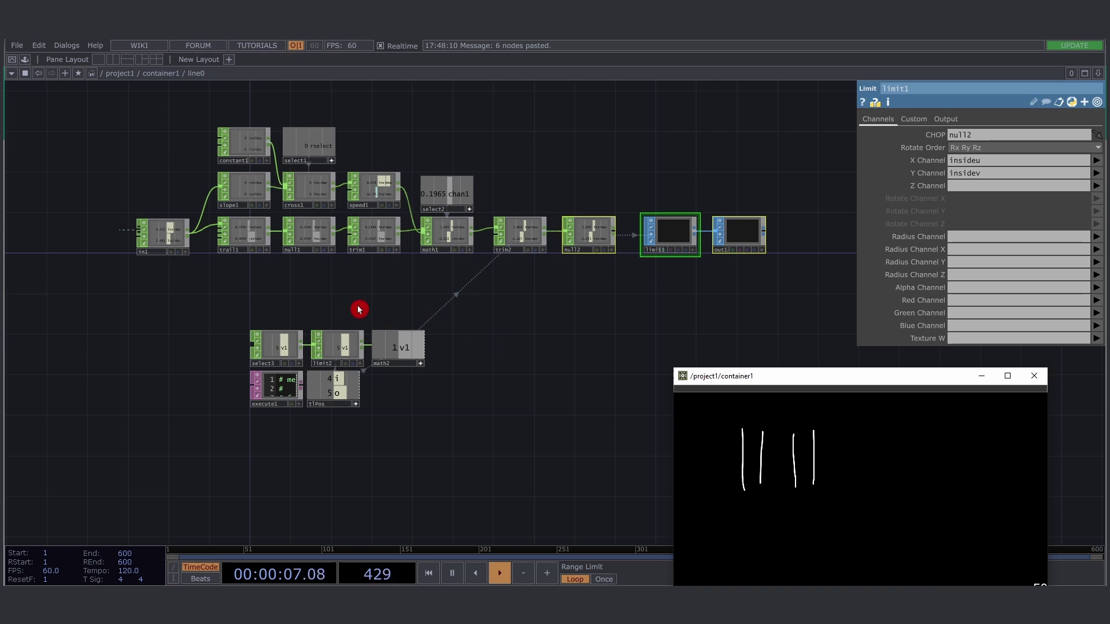
# Turn off tlPos's active viewer in line0 and examine its i and o channels alongside limit2
pyautogui.moveTo(352, 327); pyautogui.dragTo(374, 308)
pyautogui.moveTo(355, 386); pyautogui.dragTo(356, 384)
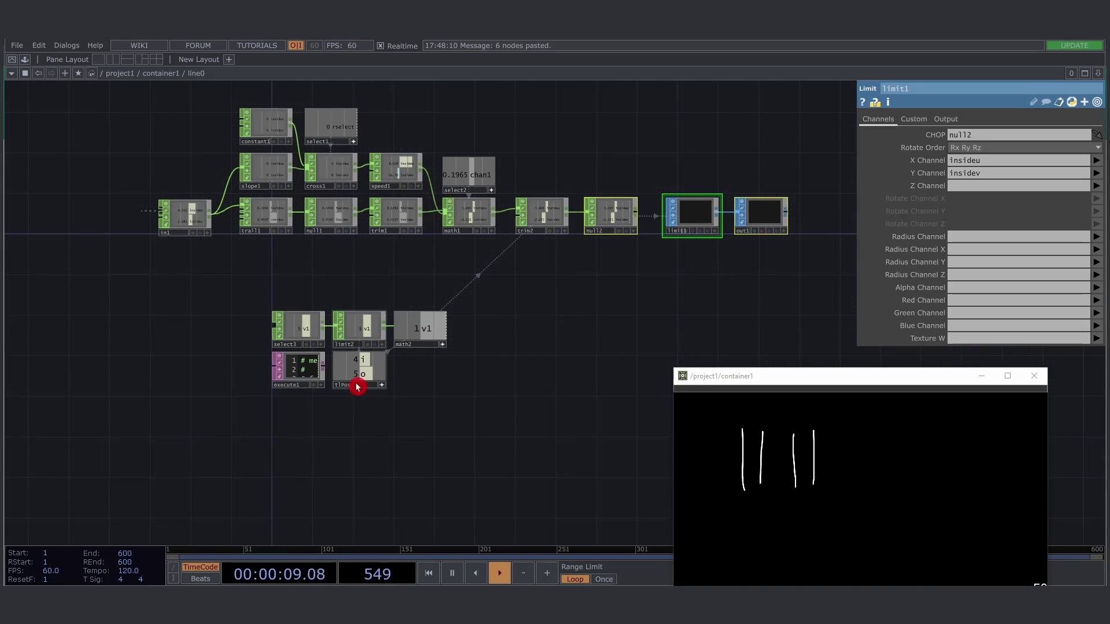
pyautogui.moveTo(383, 283); pyautogui.dragTo(360, 304)
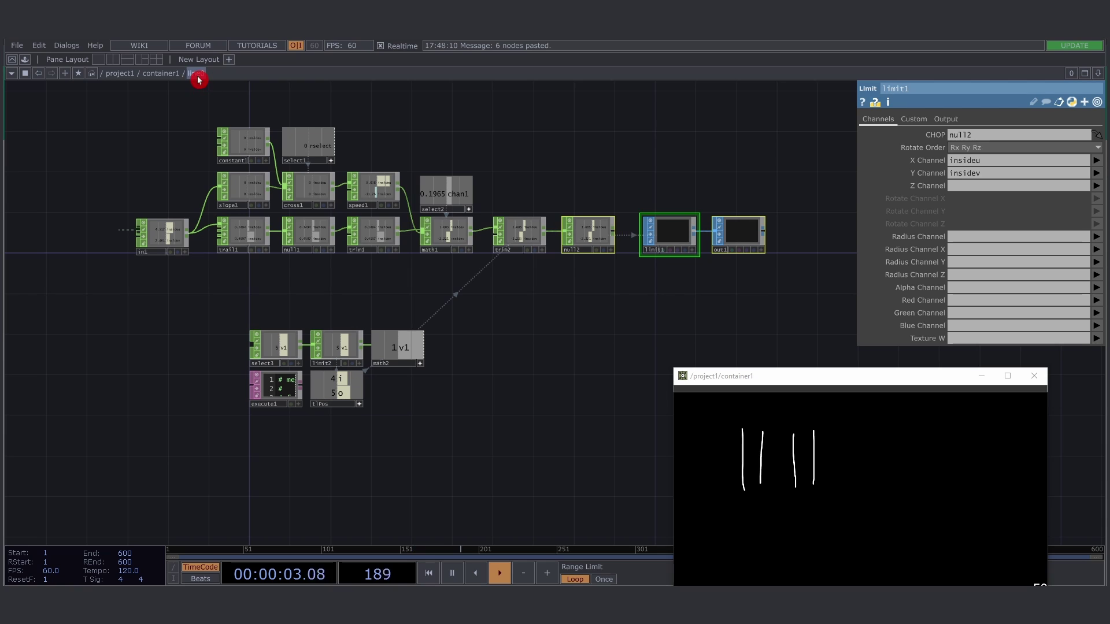
pyautogui.click(355, 415)
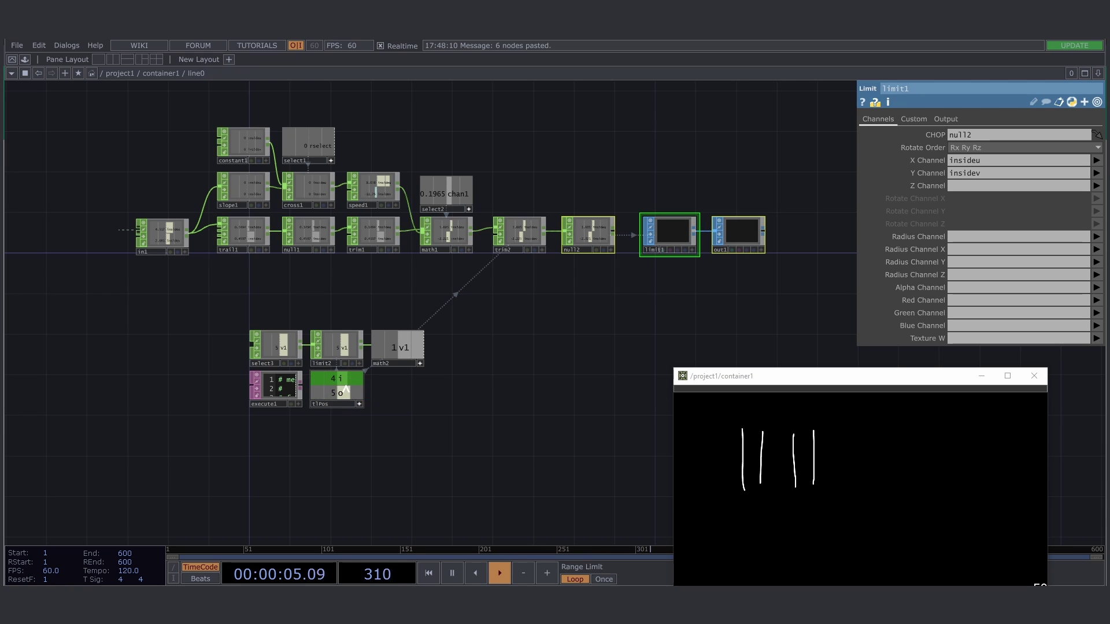
pyautogui.click(342, 366)
pyautogui.click(361, 407)
pyautogui.click(333, 404)
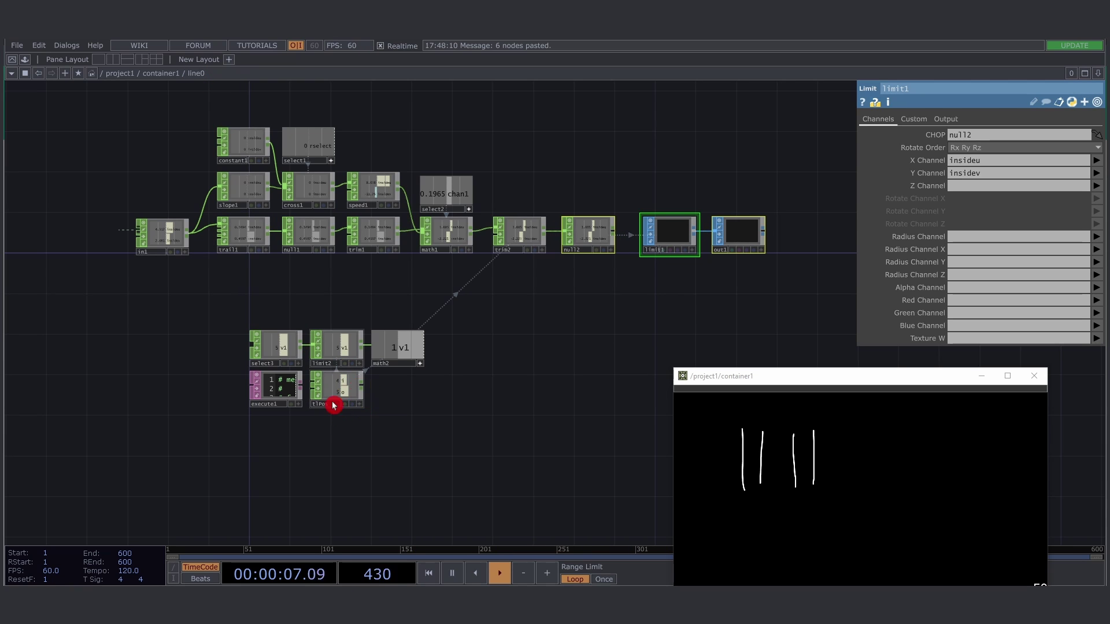
pyautogui.click(322, 379)
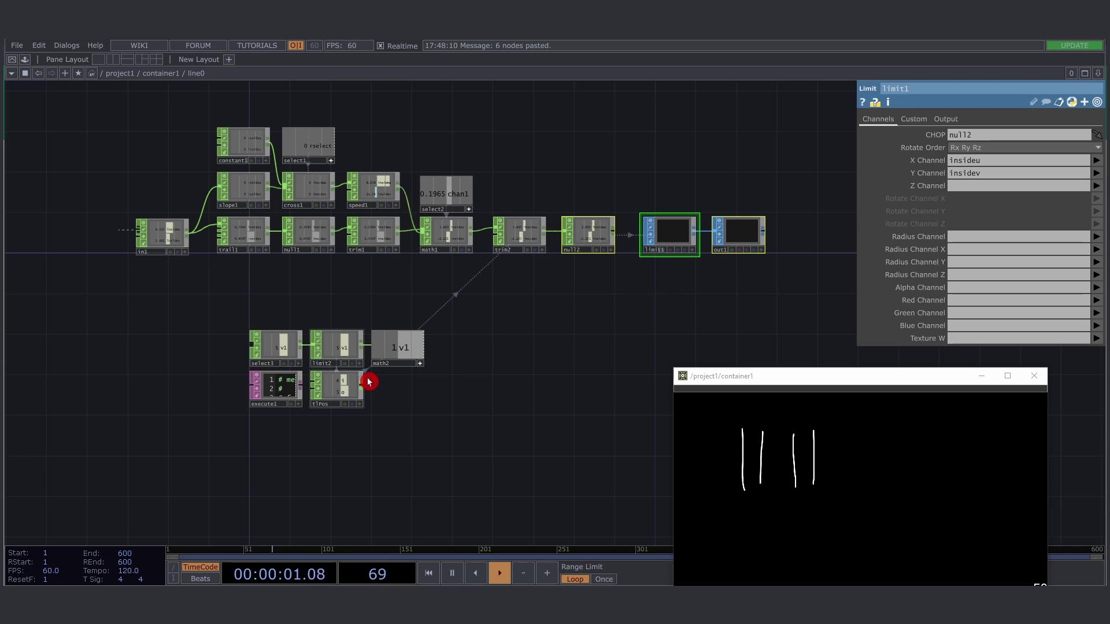
pyautogui.scroll(5, 348, 388)
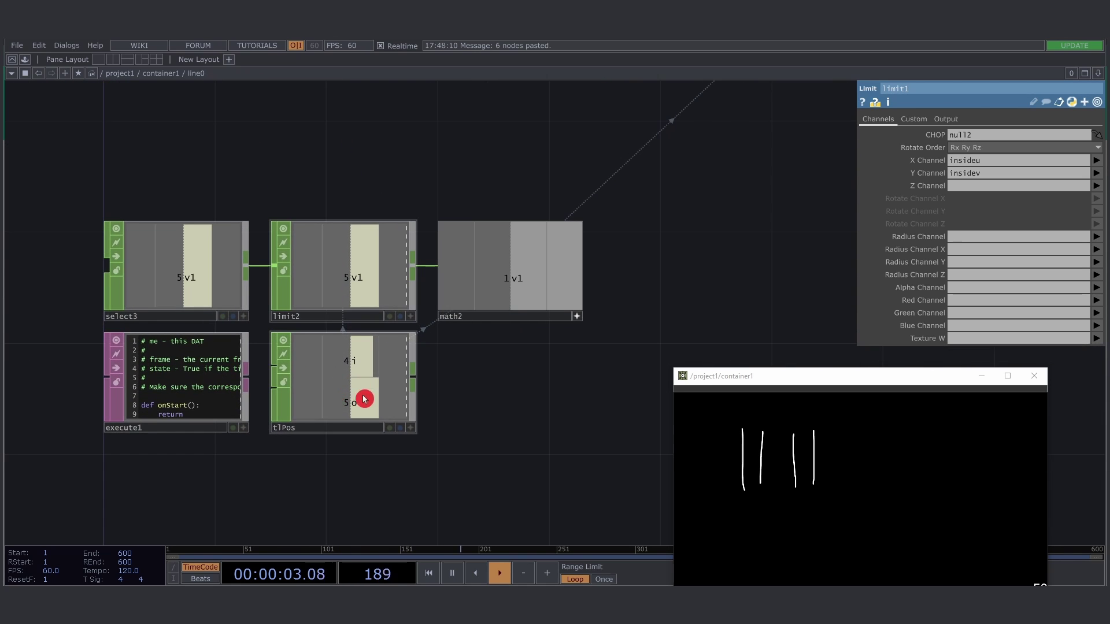
pyautogui.scroll(-5, 365, 399)
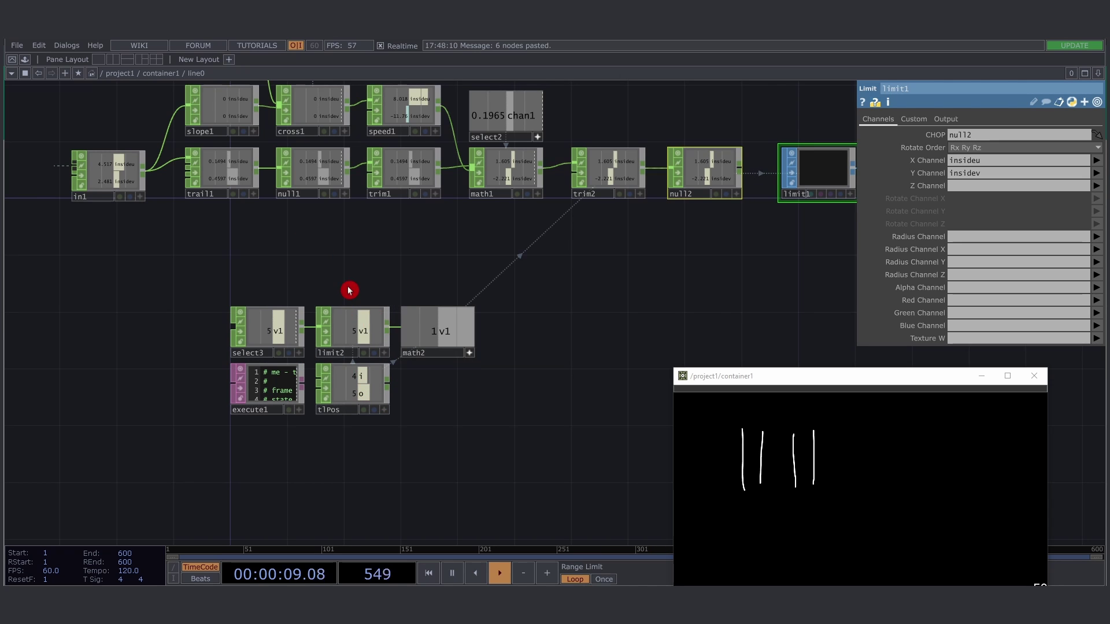
# Examine the tlPos channels and trim setup inside the item4 and item2 clones, and return to the container1 network
pyautogui.scroll(-6, 349, 289)
pyautogui.scroll(-5, 302, 265)
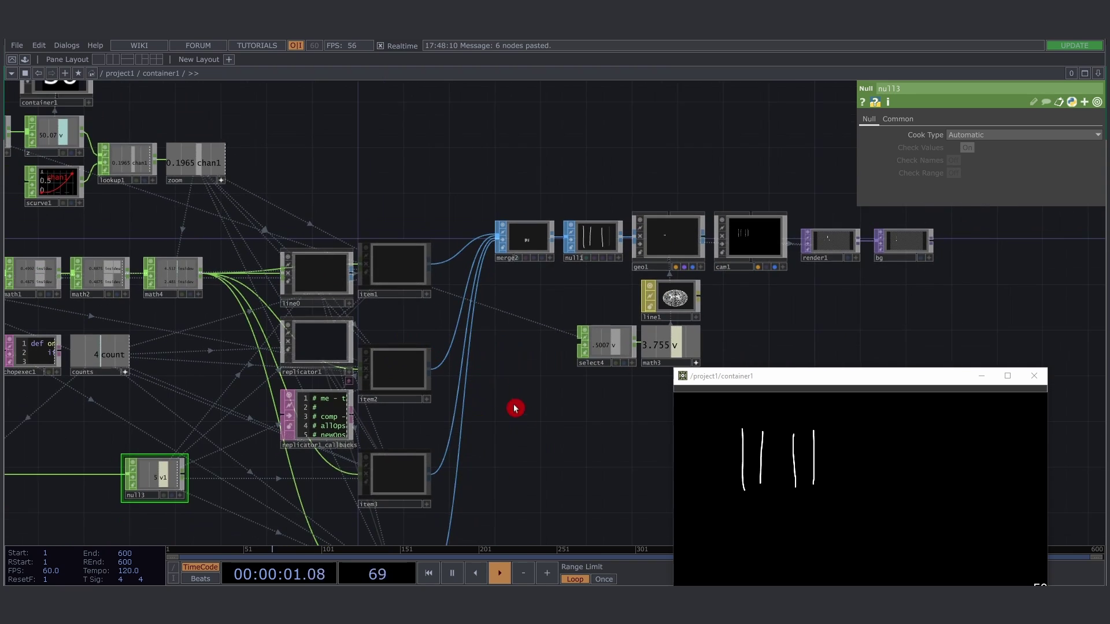
pyautogui.moveTo(519, 405); pyautogui.dragTo(535, 230)
pyautogui.scroll(5, 411, 393)
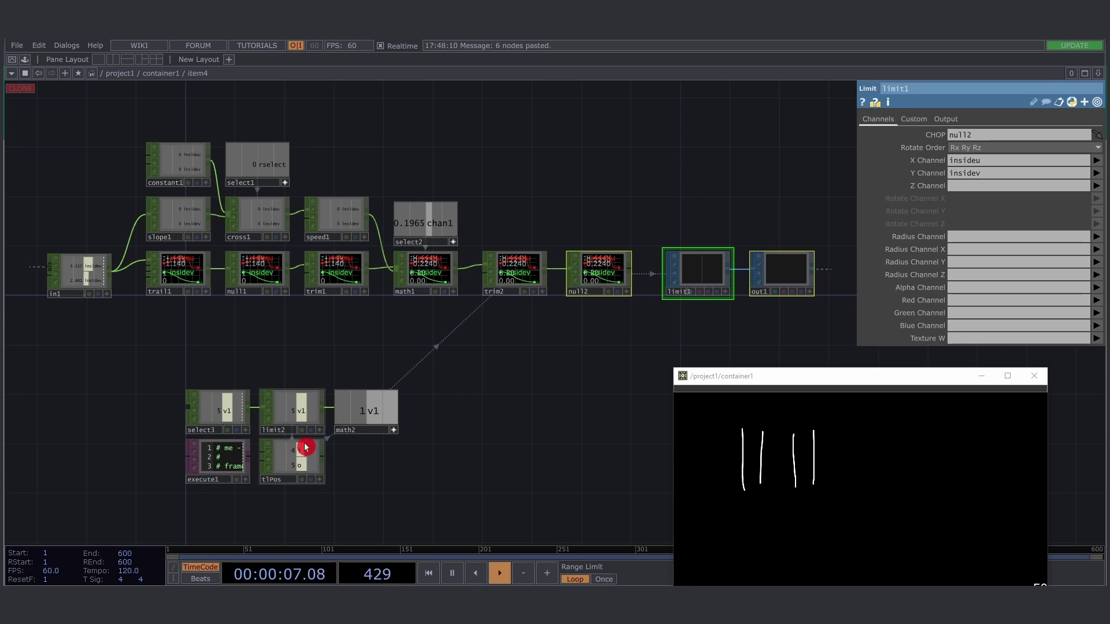
pyautogui.scroll(-5, 309, 463)
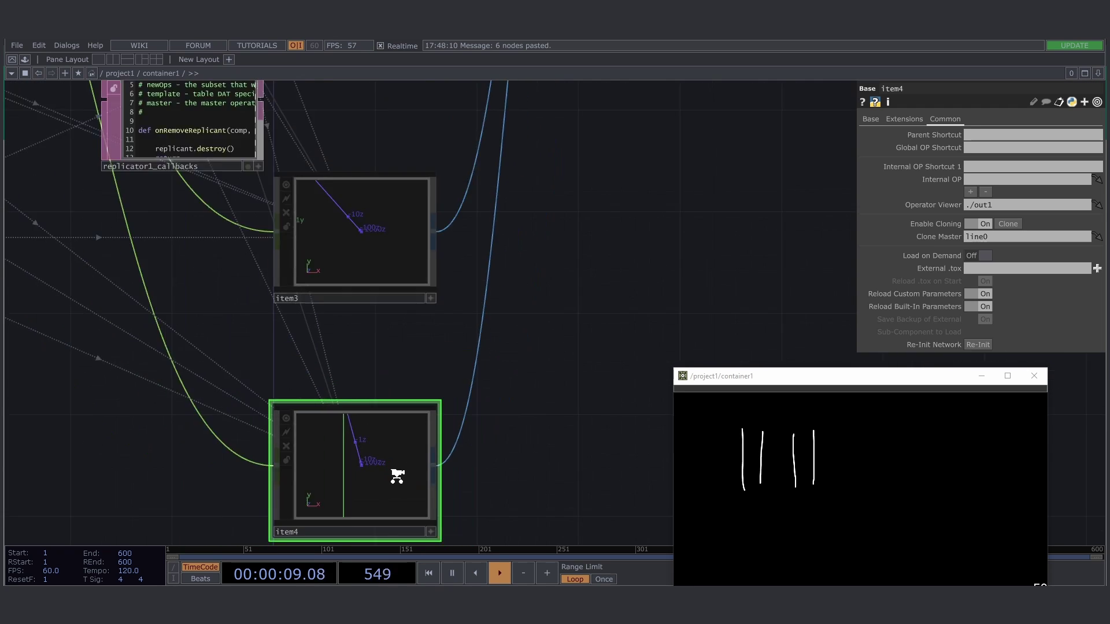
pyautogui.click(386, 280)
pyautogui.press('i')
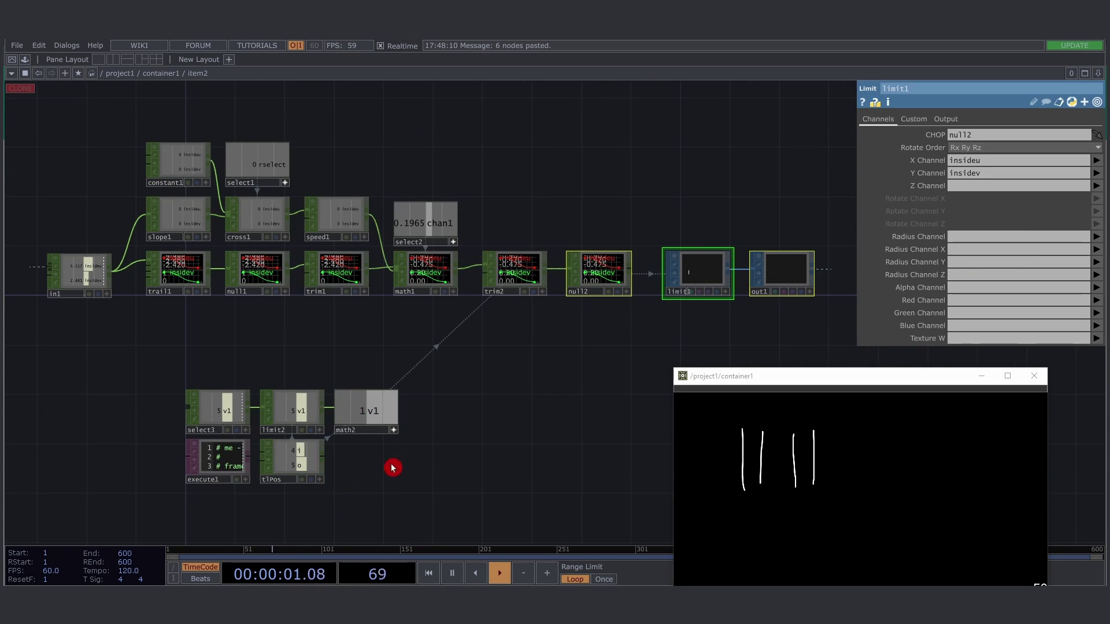
pyautogui.scroll(-4, 480, 440)
pyautogui.scroll(-3, 481, 441)
pyautogui.scroll(-10, 422, 376)
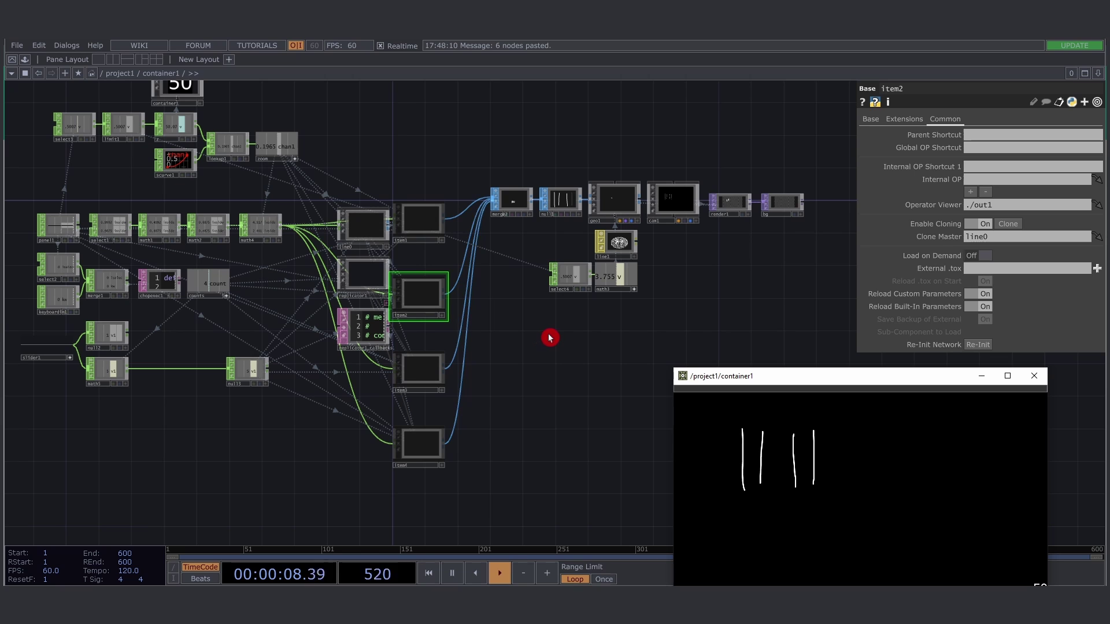
# Clear the existing strokes and draw six roughly vertical strokes side by side in the container1 viewer window
pyautogui.press('w')
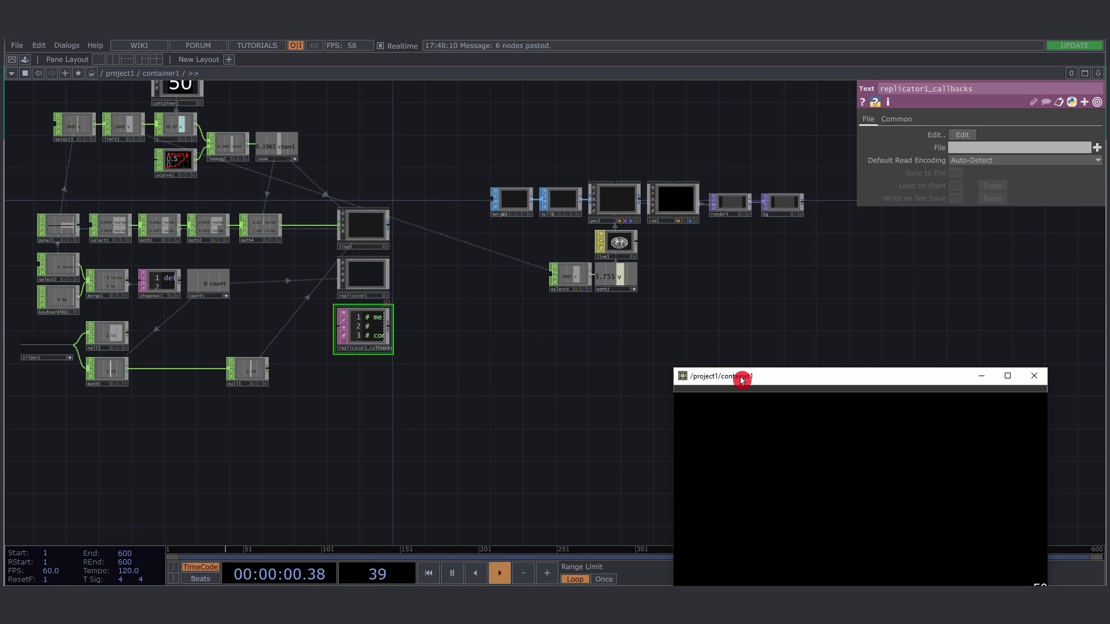
pyautogui.moveTo(742, 451); pyautogui.dragTo(744, 513)
pyautogui.moveTo(781, 457); pyautogui.dragTo(780, 512)
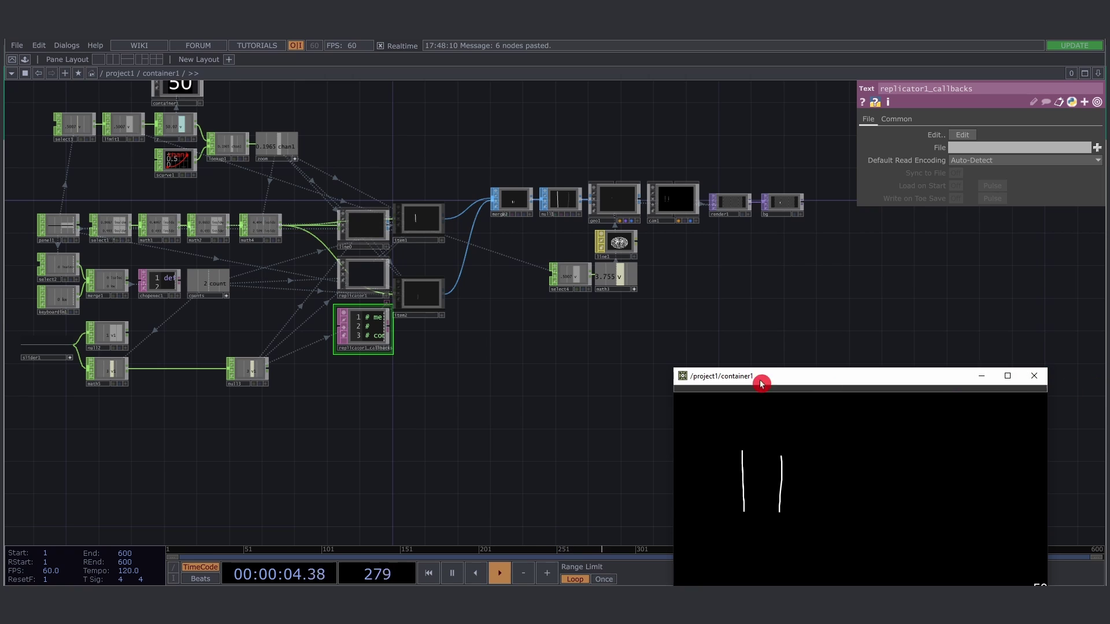
pyautogui.moveTo(775, 379); pyautogui.dragTo(723, 281)
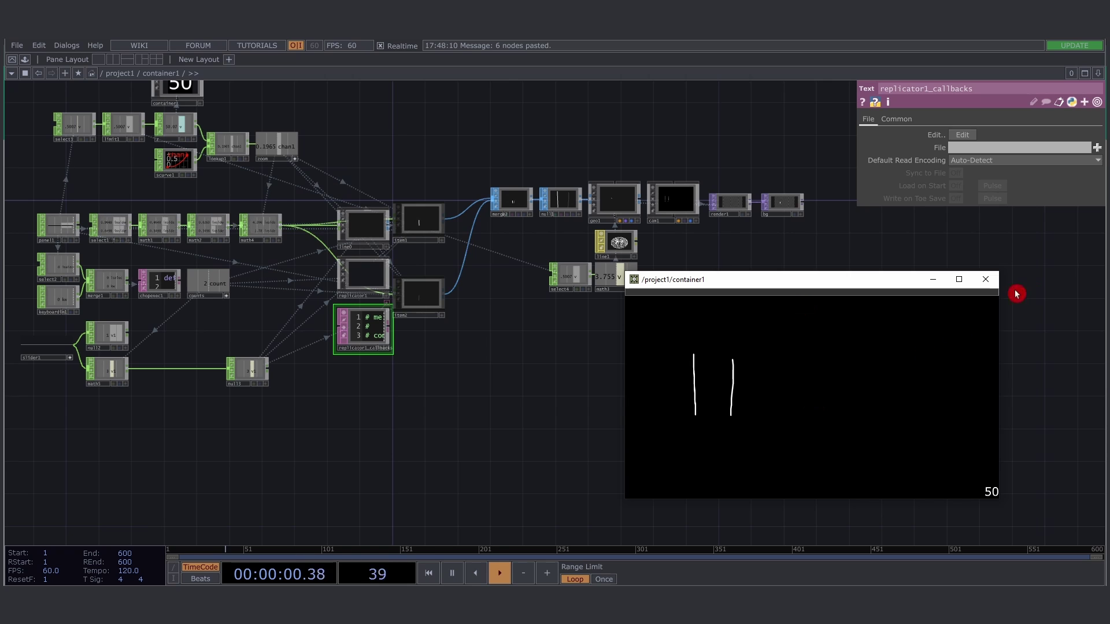
pyautogui.moveTo(765, 341); pyautogui.dragTo(772, 420)
pyautogui.moveTo(812, 351); pyautogui.dragTo(813, 423)
pyautogui.moveTo(853, 359); pyautogui.dragTo(854, 423)
pyautogui.moveTo(896, 344); pyautogui.dragTo(898, 429)
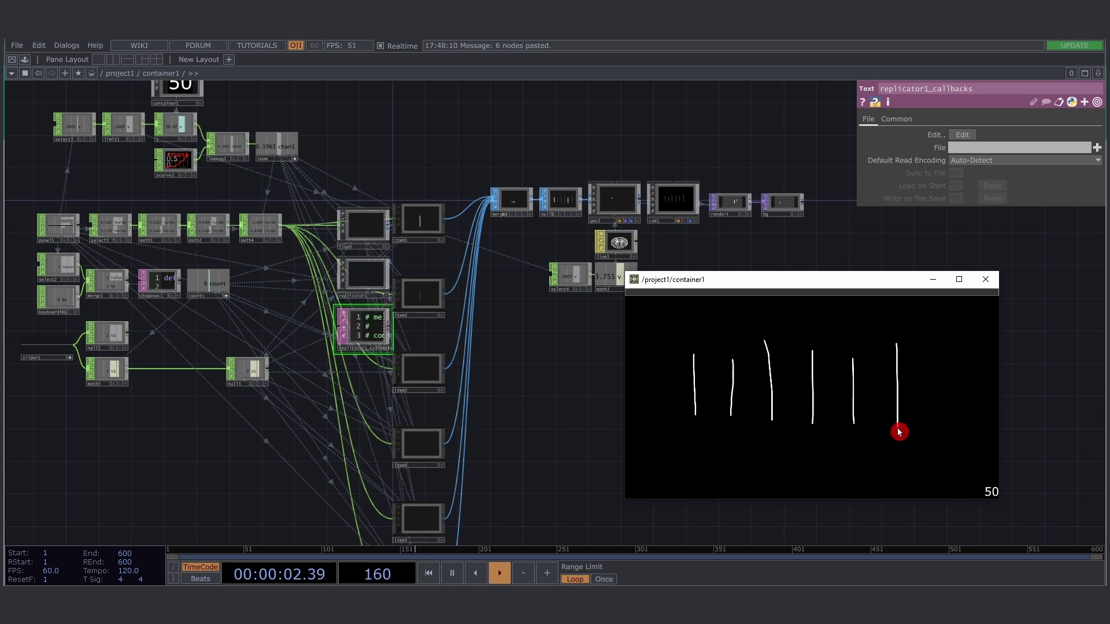
# Examine the select3, limit2 and math2 chain inside the item6 clone and the trim2 parameters it drives
pyautogui.moveTo(515, 424); pyautogui.dragTo(538, 347)
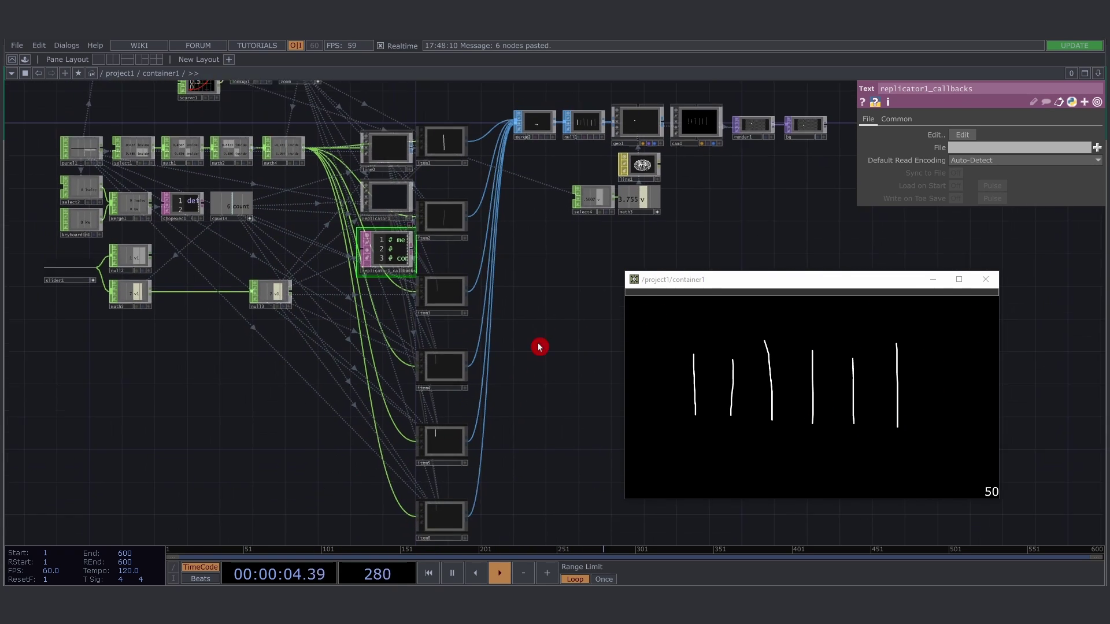
pyautogui.scroll(10, 454, 381)
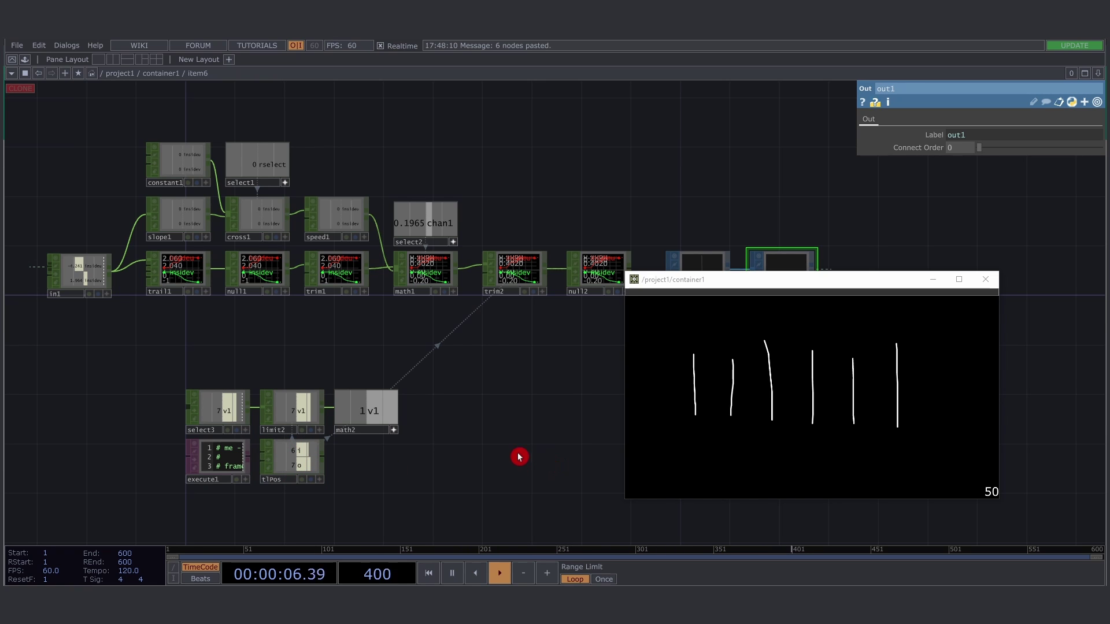
pyautogui.moveTo(155, 380); pyautogui.dragTo(423, 426, button='right')
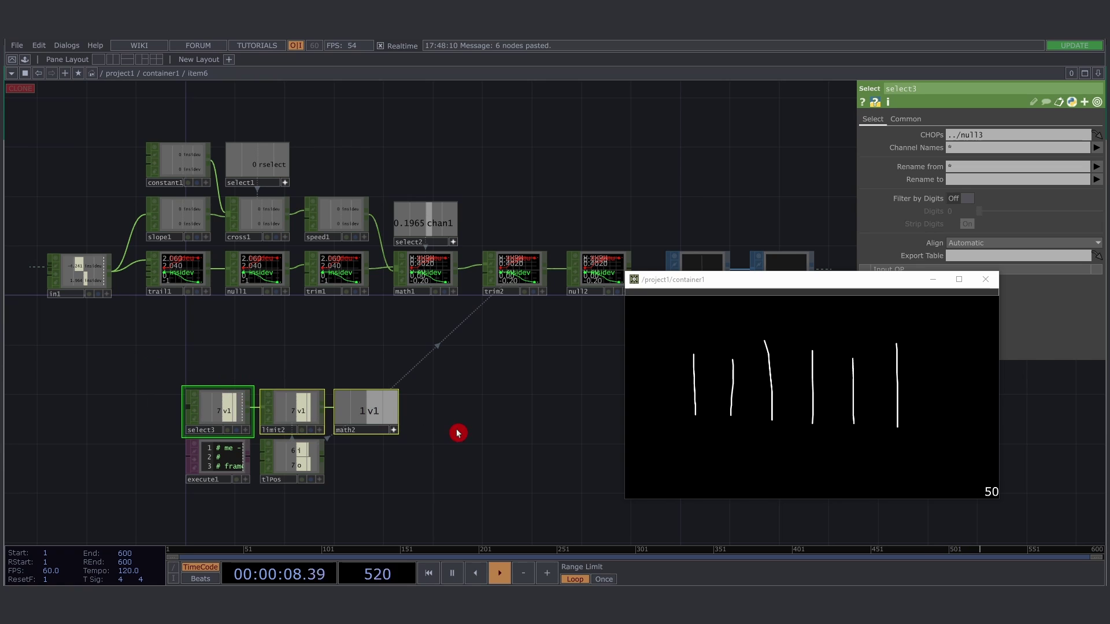
pyautogui.moveTo(479, 432); pyautogui.dragTo(409, 440)
pyautogui.click(445, 286)
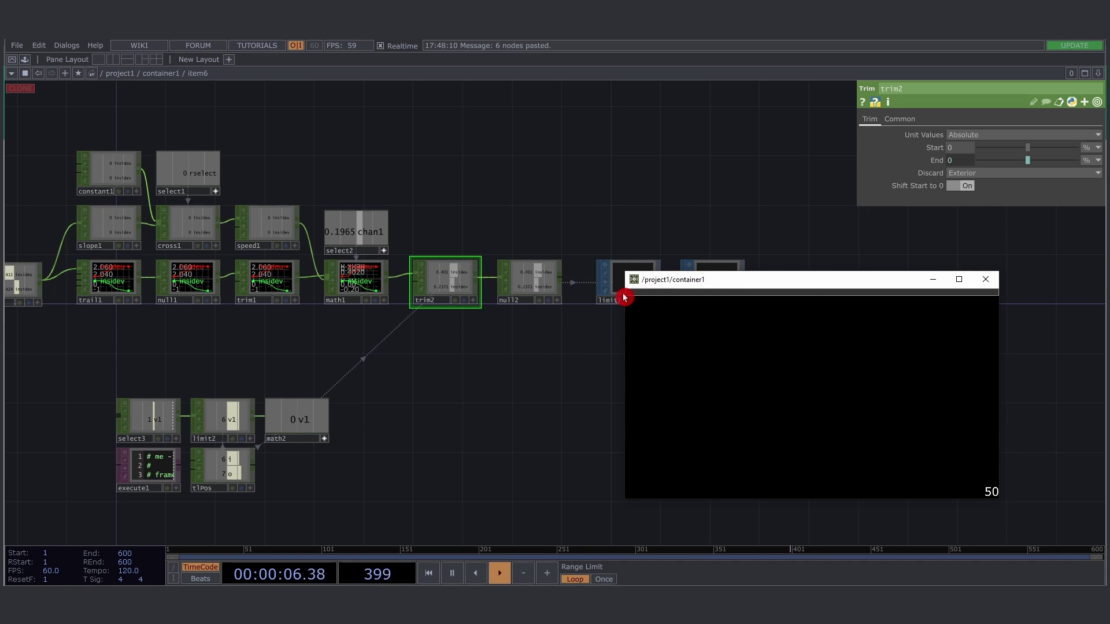
# Test the timeline slider against item6's trim2 End value, and try panning and zooming the drawn strokes
pyautogui.moveTo(1036, 293)
pyautogui.mouseDown()
pyautogui.moveTo(663, 296)
pyautogui.moveTo(1081, 297)
pyautogui.mouseUp()
pyautogui.moveTo(815, 370)
pyautogui.mouseDown(button='right')
pyautogui.moveTo(734, 372)
pyautogui.moveTo(845, 362)
pyautogui.moveTo(808, 384)
pyautogui.moveTo(809, 399)
pyautogui.moveTo(828, 407)
pyautogui.moveTo(811, 416)
pyautogui.mouseUp(button='right')
pyautogui.scroll(-2, 811, 427)
pyautogui.scroll(3, 811, 427)
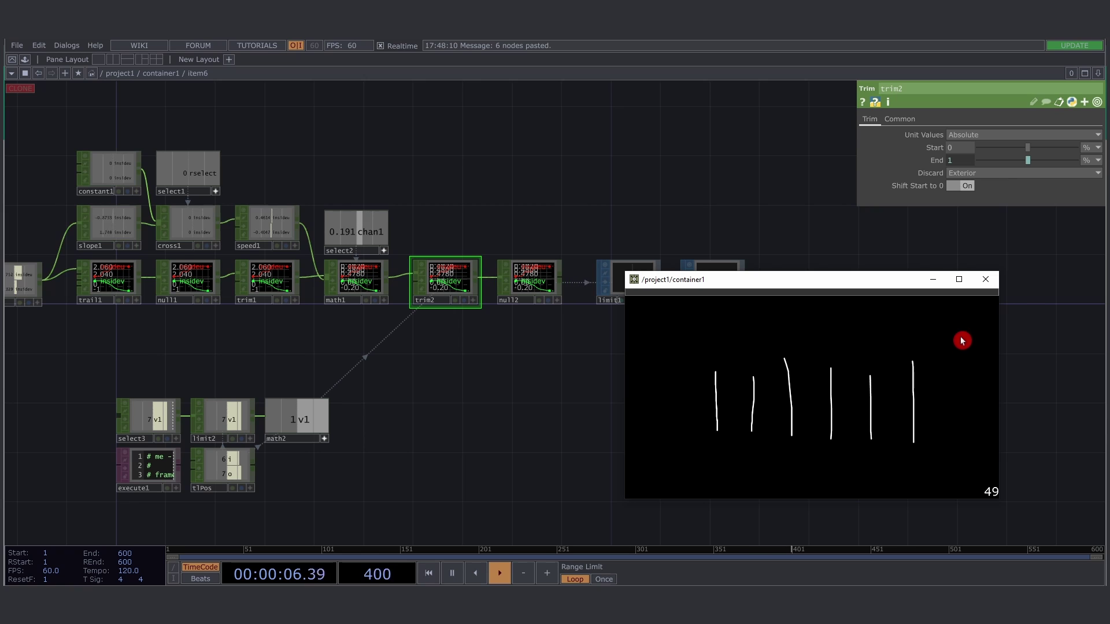
pyautogui.moveTo(843, 283); pyautogui.dragTo(674, 261)
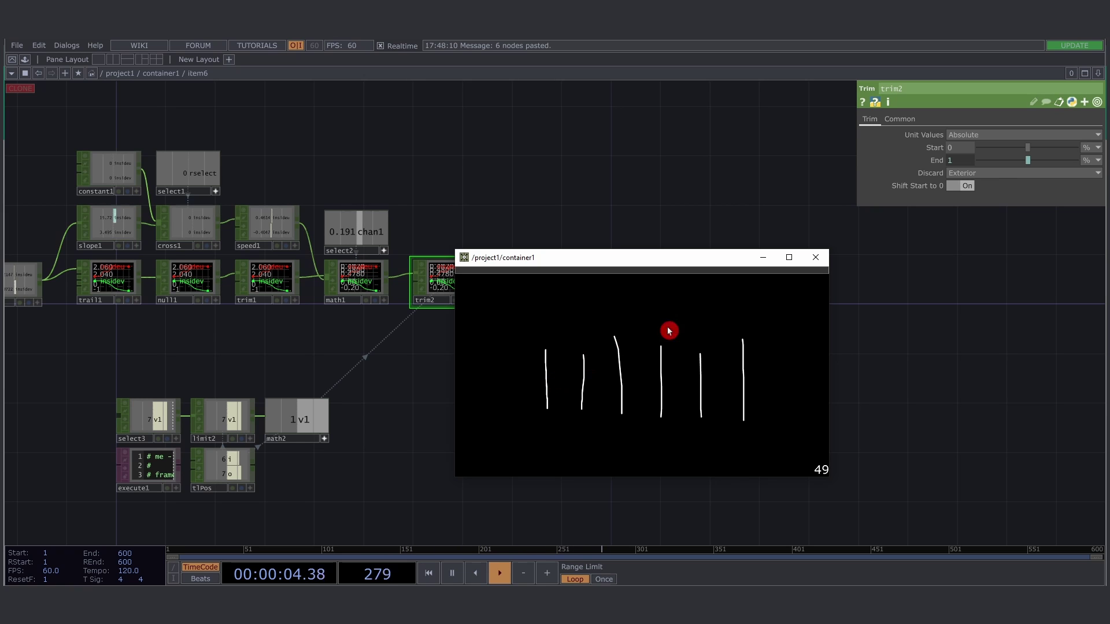
pyautogui.moveTo(822, 272); pyautogui.dragTo(472, 284)
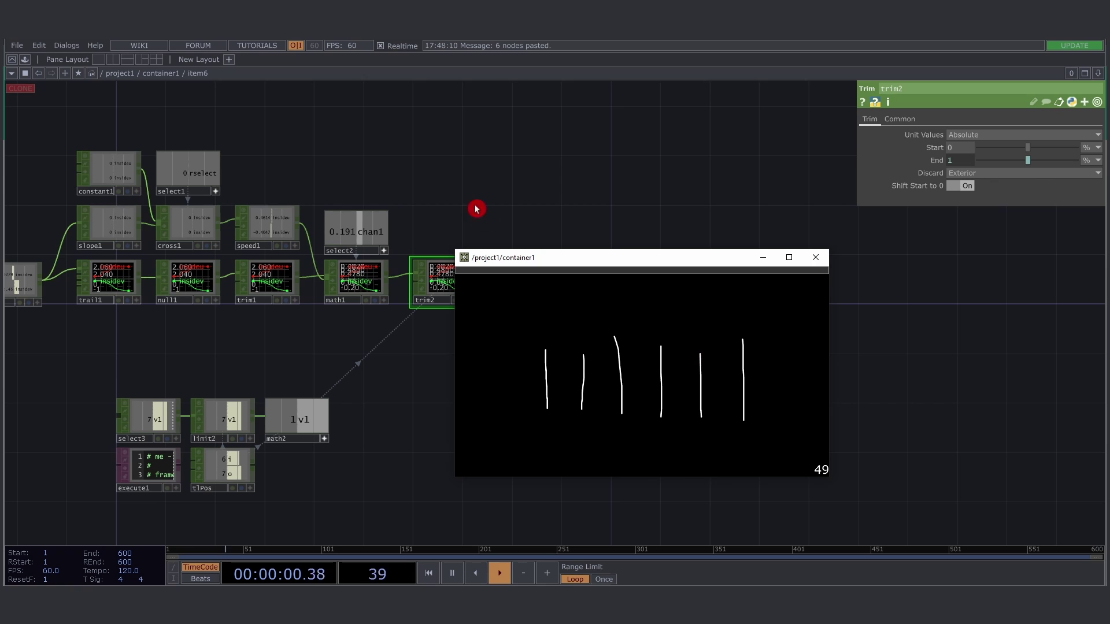
# Return to the container1 network and scrub the timeline slider back and forth to test trimming across all six strokes
pyautogui.click(161, 74)
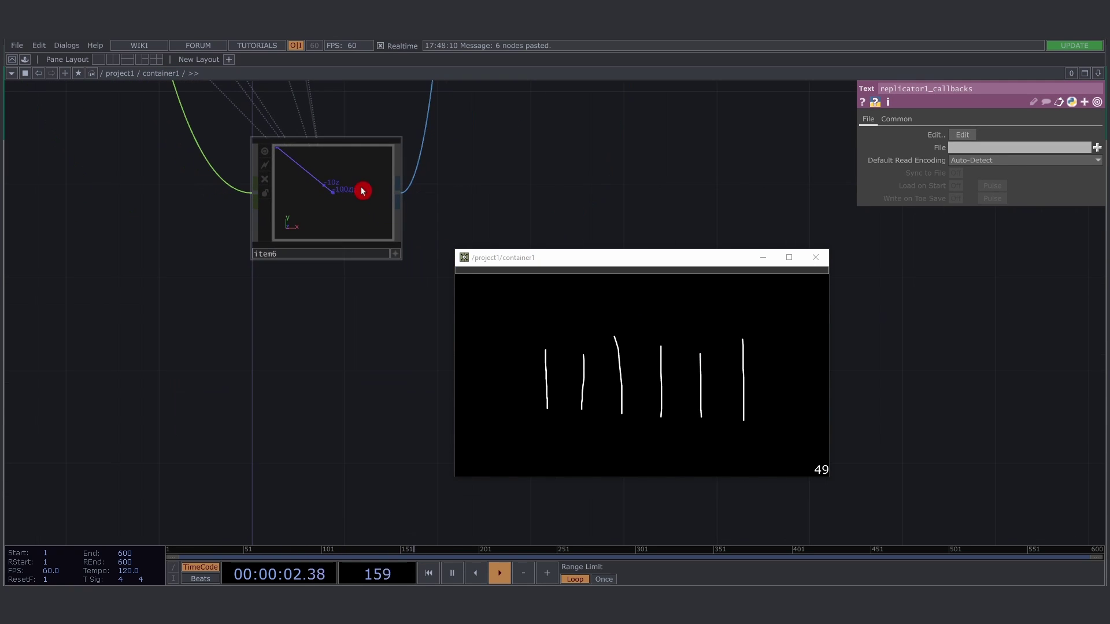
pyautogui.click(546, 320)
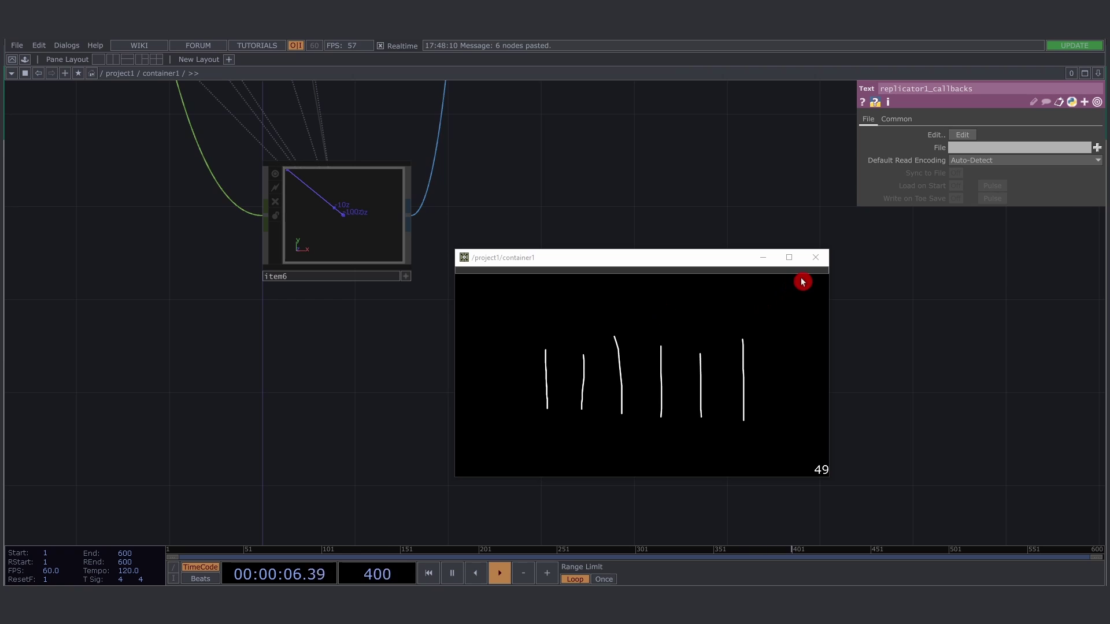
pyautogui.moveTo(814, 272)
pyautogui.mouseDown()
pyautogui.moveTo(456, 273)
pyautogui.moveTo(508, 278)
pyautogui.mouseUp()
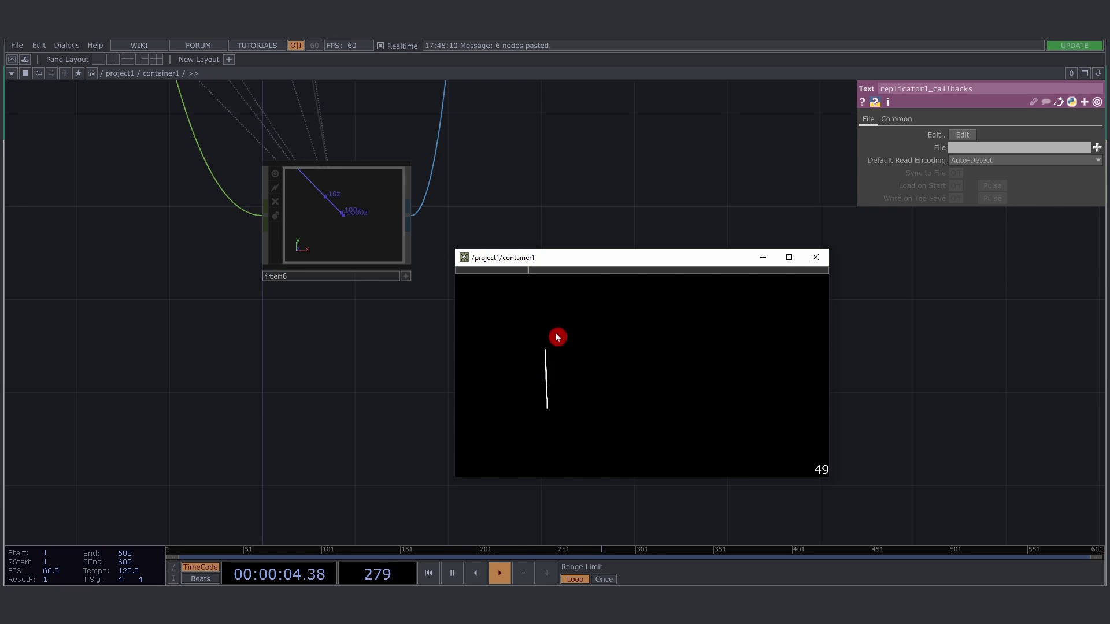
pyautogui.moveTo(558, 337)
pyautogui.mouseDown()
pyautogui.moveTo(574, 392)
pyautogui.moveTo(549, 382)
pyautogui.mouseUp()
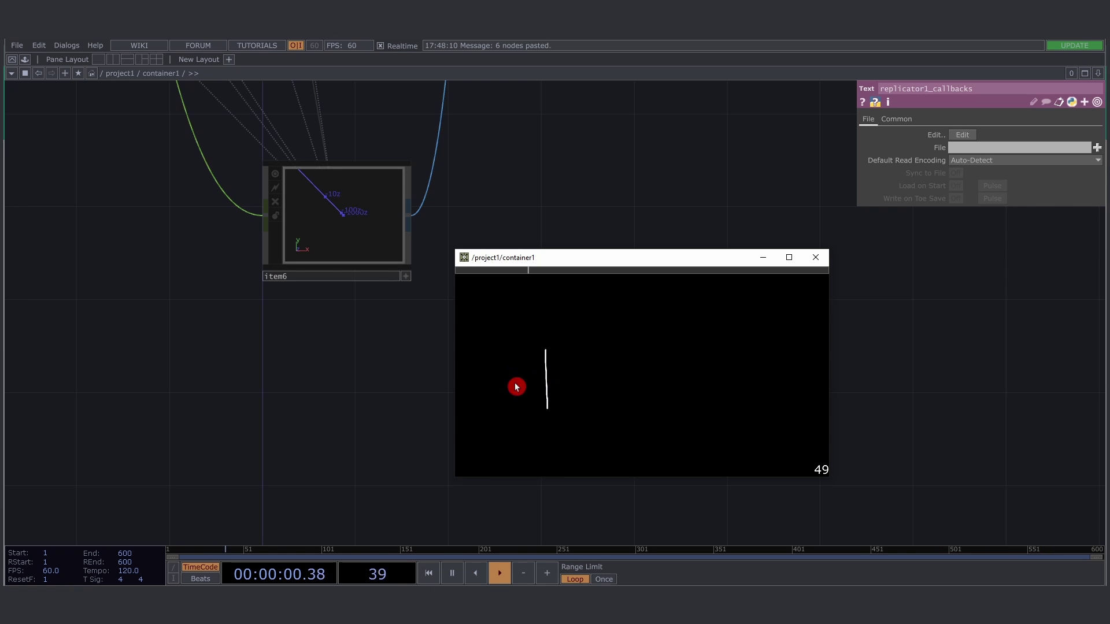
pyautogui.moveTo(517, 386); pyautogui.dragTo(536, 356)
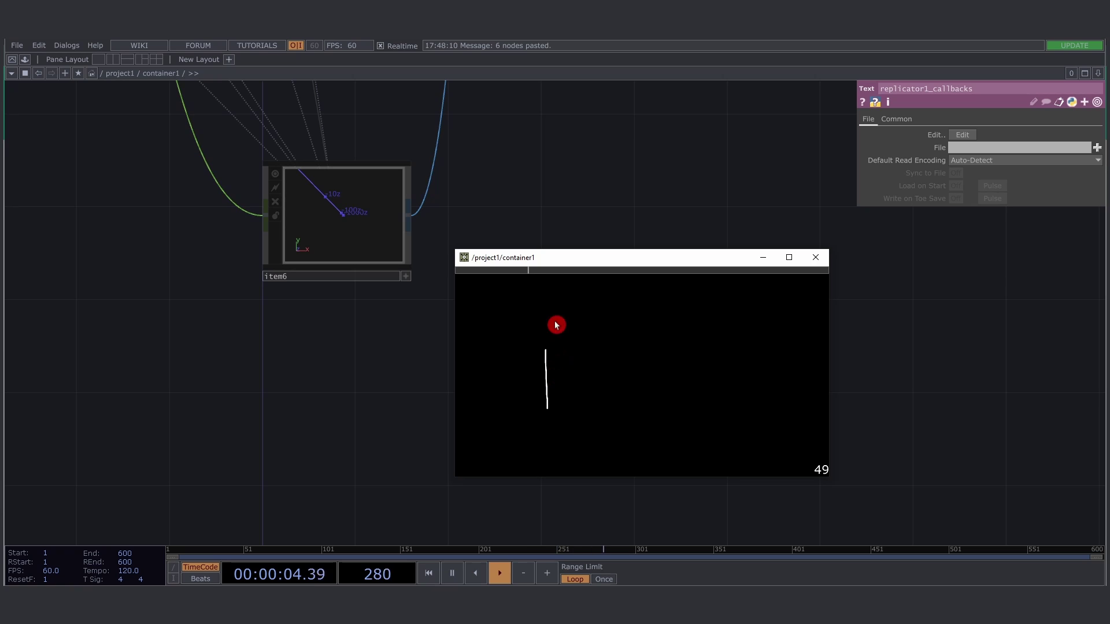
pyautogui.moveTo(556, 325)
pyautogui.mouseDown()
pyautogui.moveTo(536, 275)
pyautogui.moveTo(833, 275)
pyautogui.moveTo(793, 384)
pyautogui.moveTo(828, 277)
pyautogui.moveTo(746, 275)
pyautogui.moveTo(837, 276)
pyautogui.mouseUp()
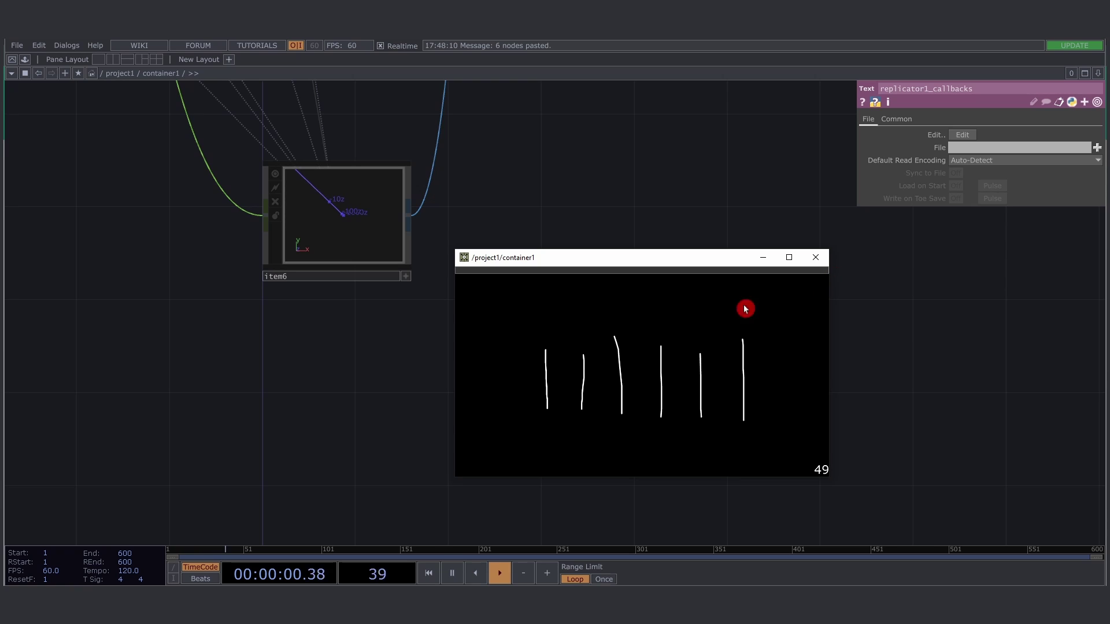
pyautogui.moveTo(745, 309)
pyautogui.mouseDown()
pyautogui.moveTo(652, 336)
pyautogui.moveTo(826, 271)
pyautogui.moveTo(470, 275)
pyautogui.moveTo(515, 275)
pyautogui.moveTo(540, 422)
pyautogui.moveTo(545, 386)
pyautogui.mouseUp()
pyautogui.moveTo(521, 283); pyautogui.dragTo(869, 276)
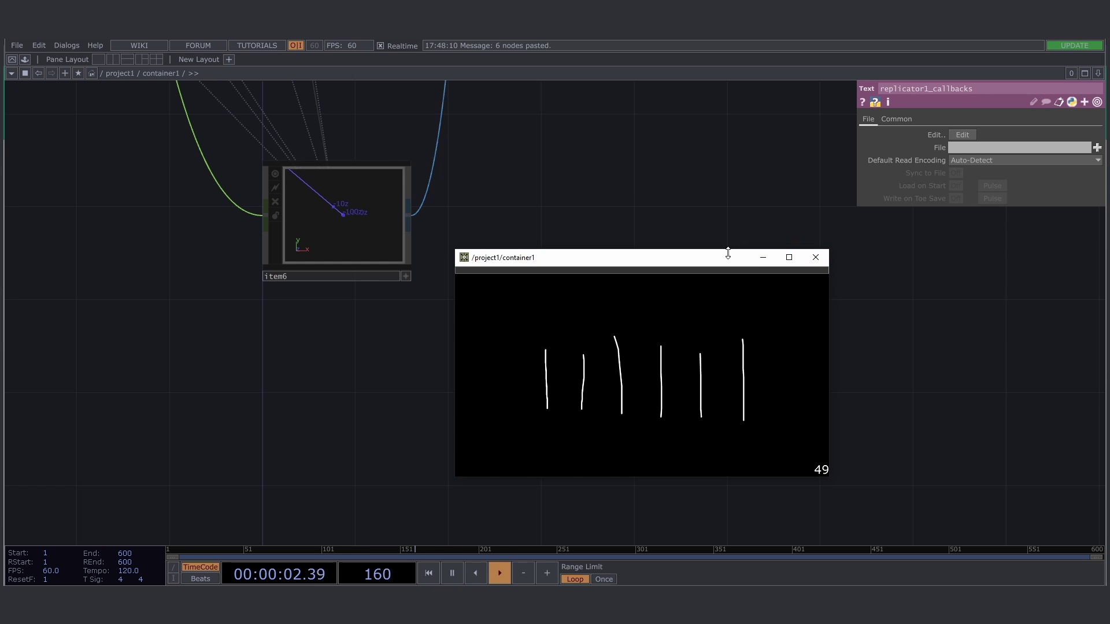
pyautogui.moveTo(712, 265); pyautogui.dragTo(902, 297)
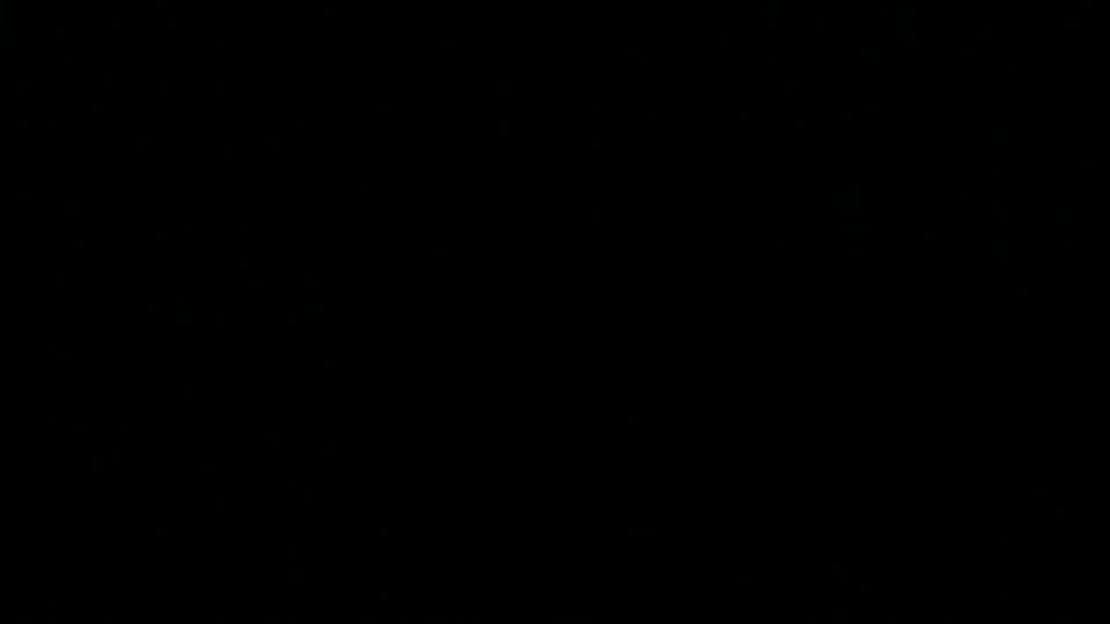